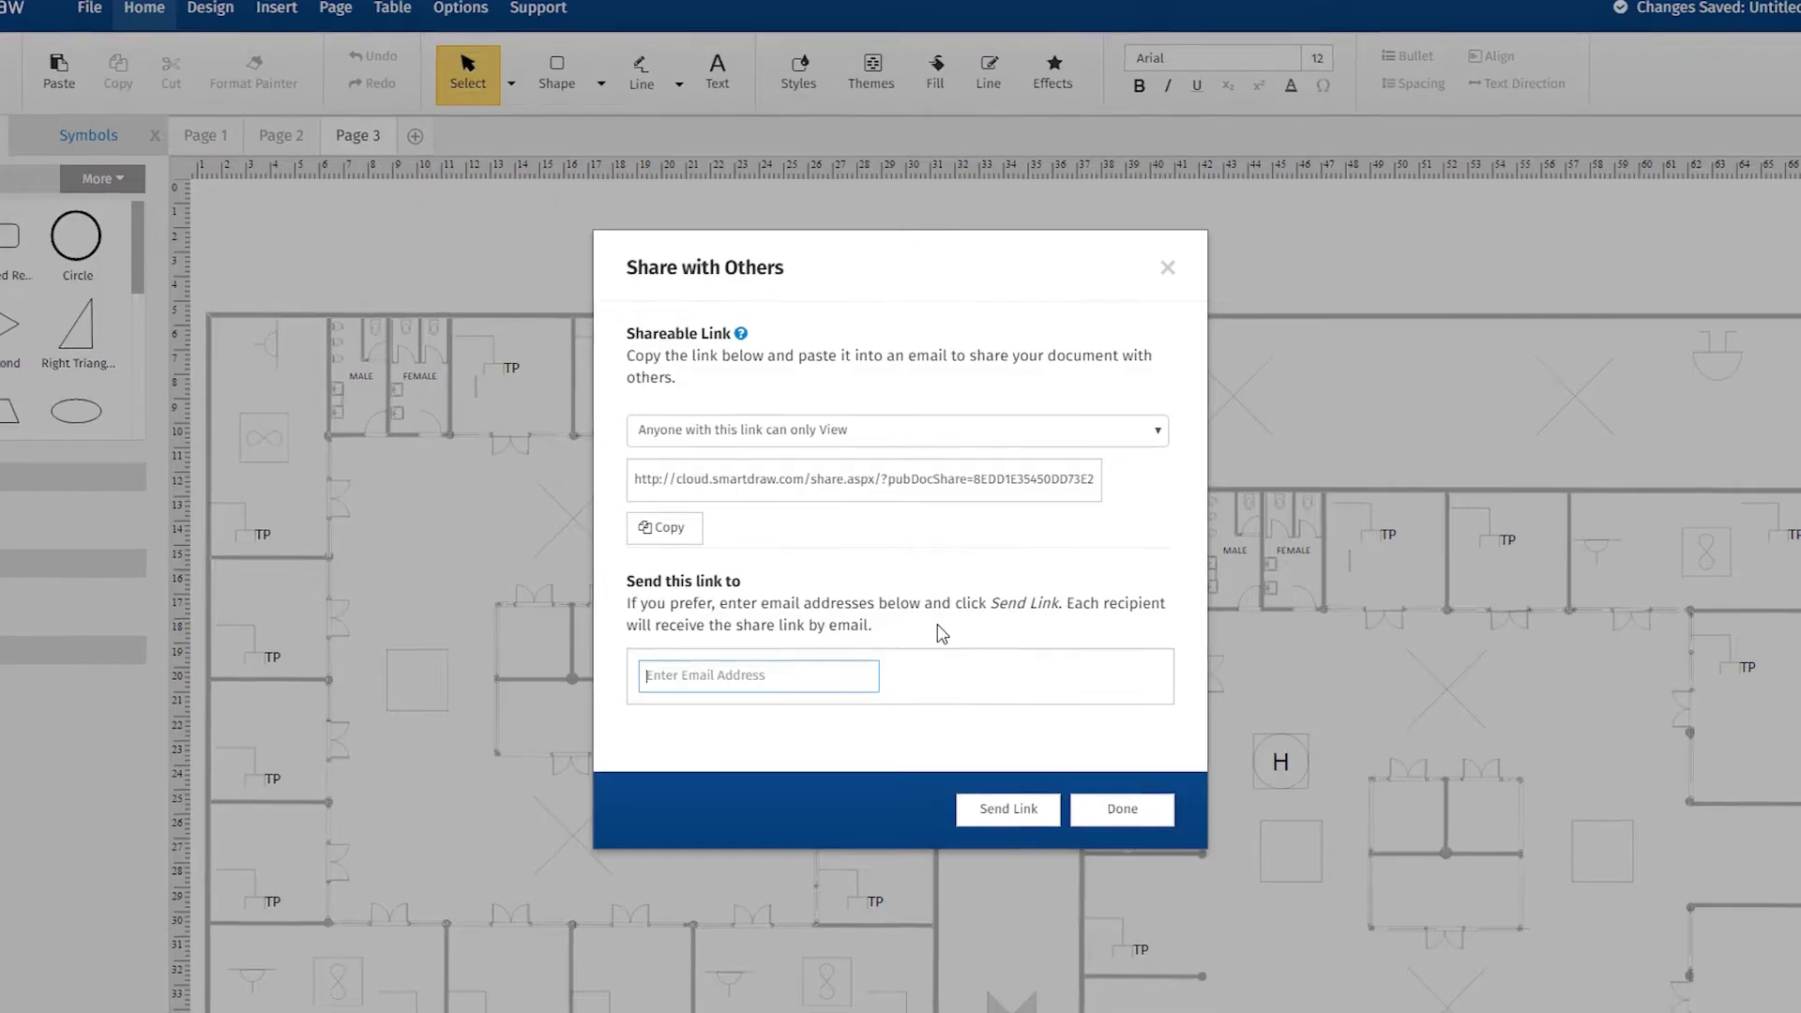
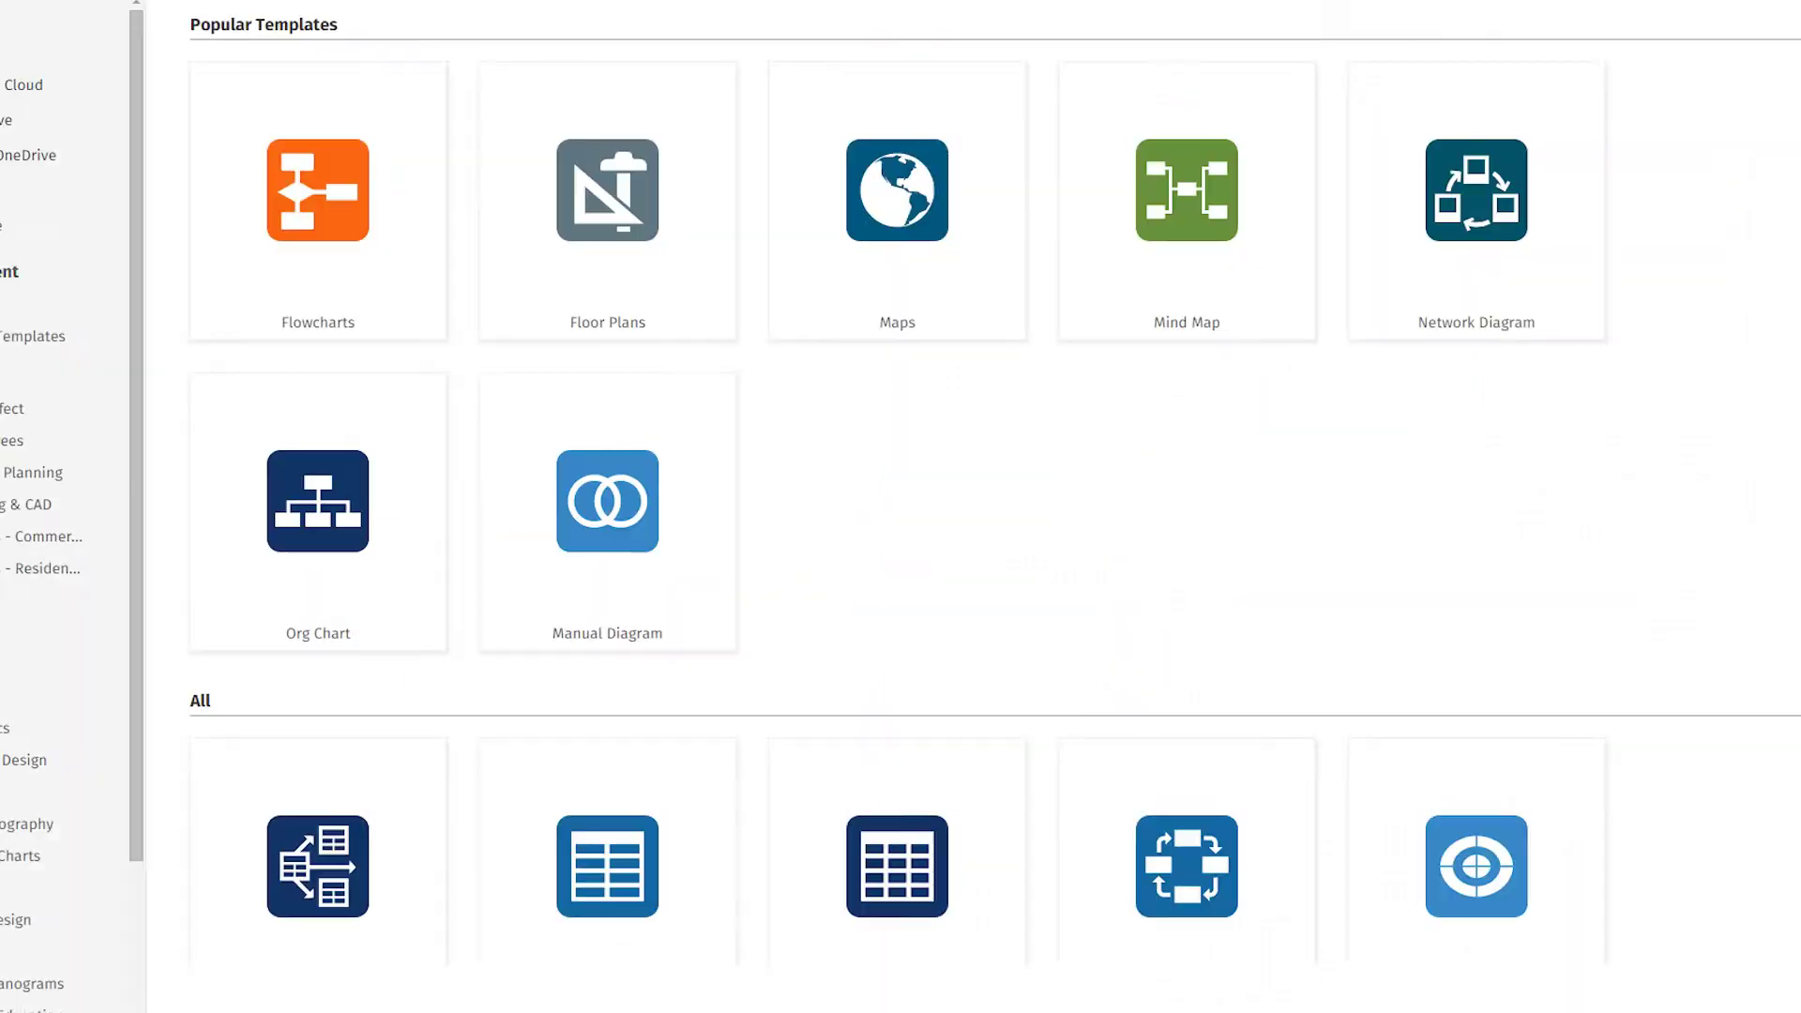
Step: Browse Commercial, Break Room, Residential and Great Room floor plan templates, ending on Flowcharts
scroll(901, 507, "down", 10)
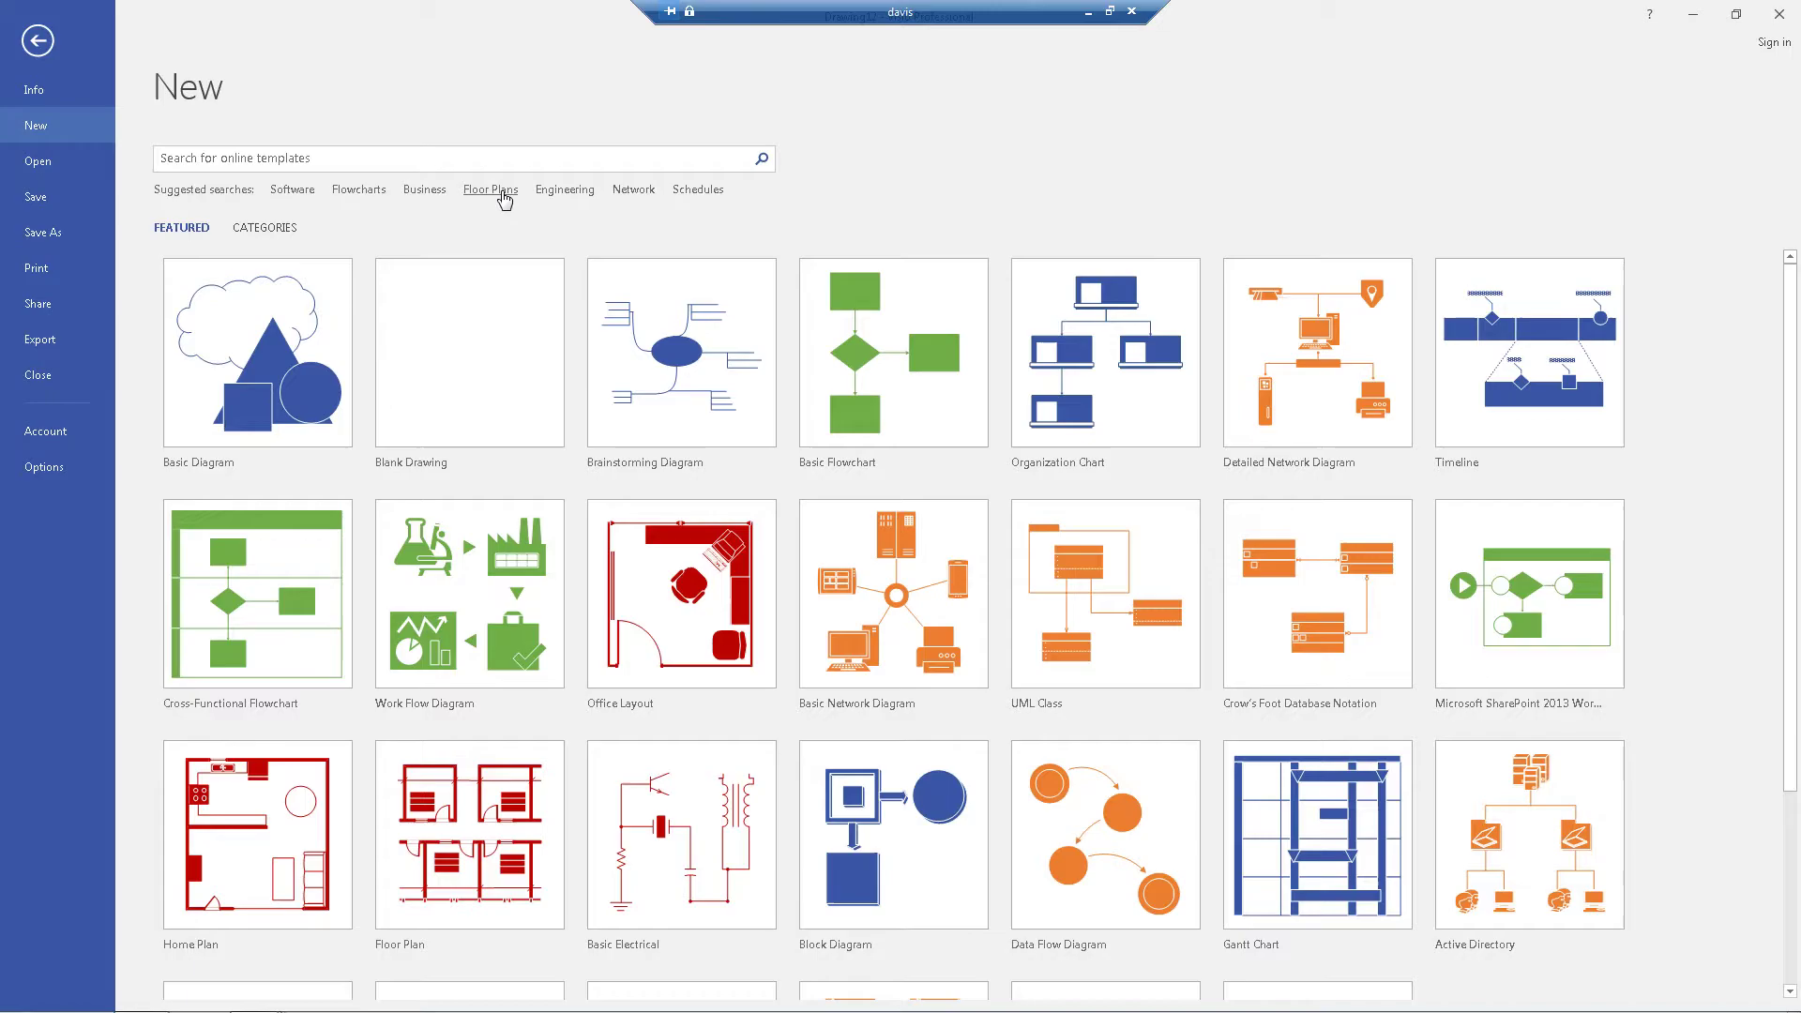
left_click(502, 188)
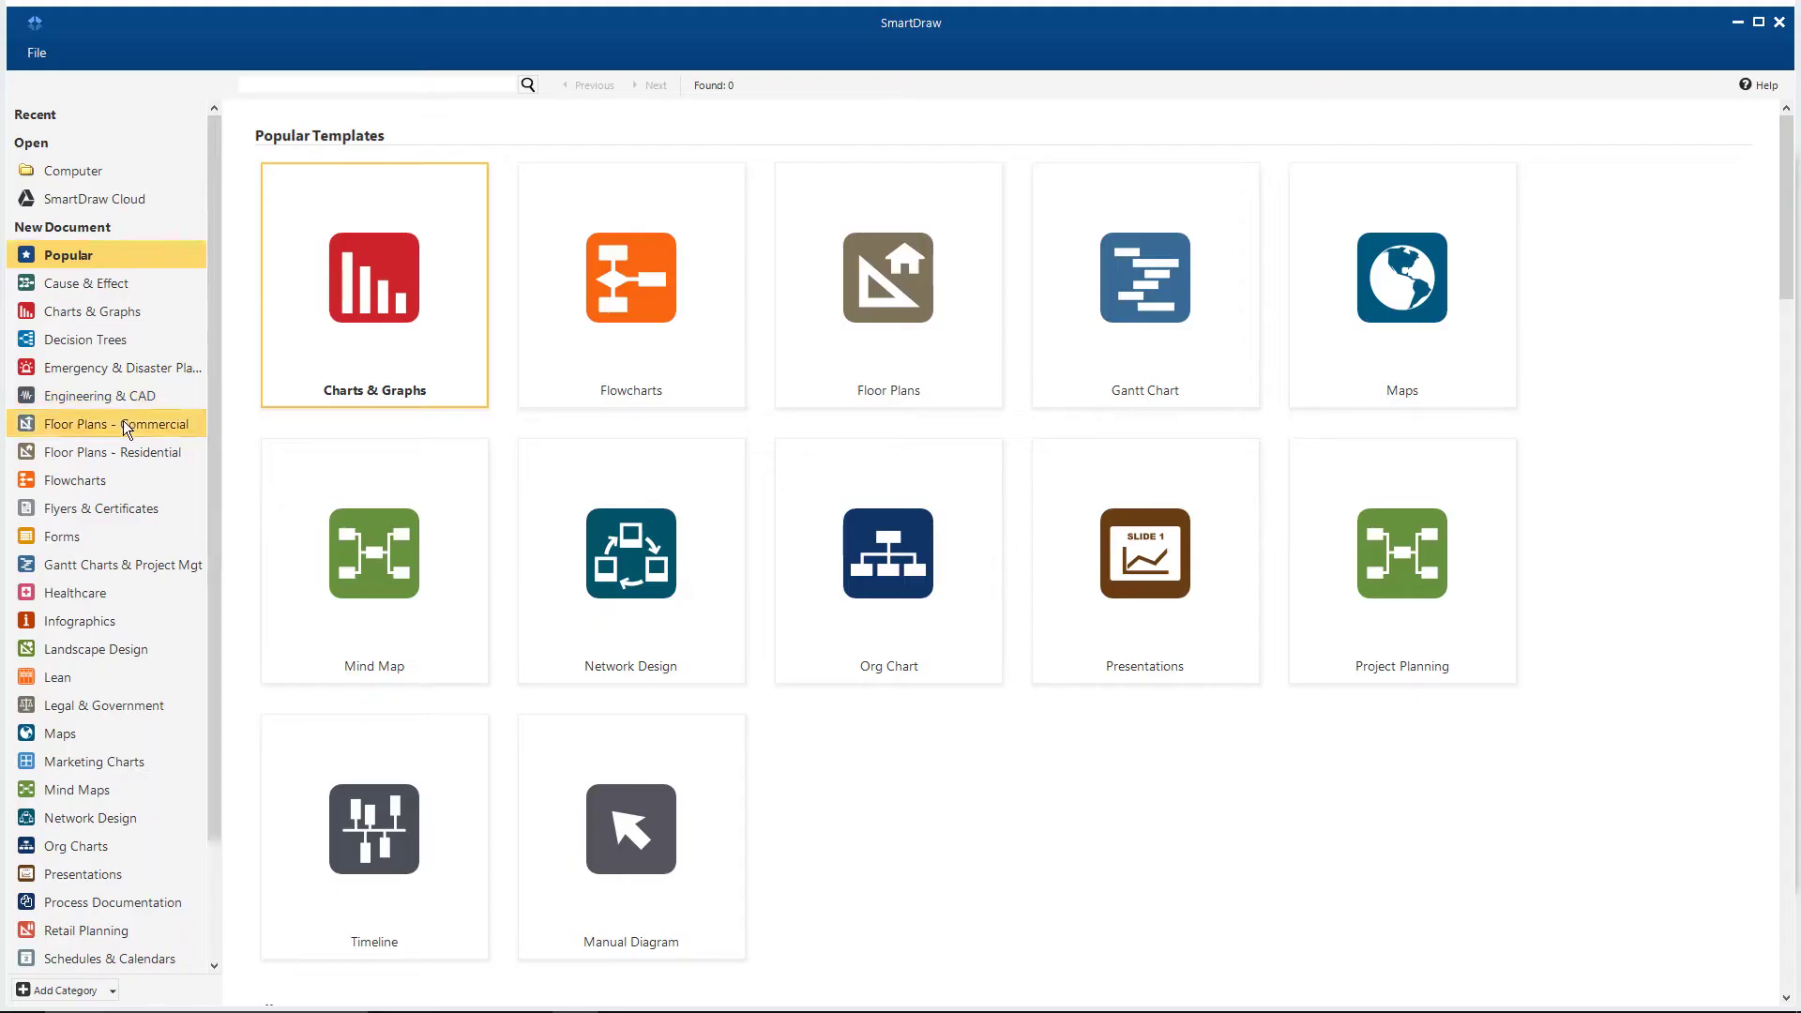
left_click(122, 423)
left_click(117, 574)
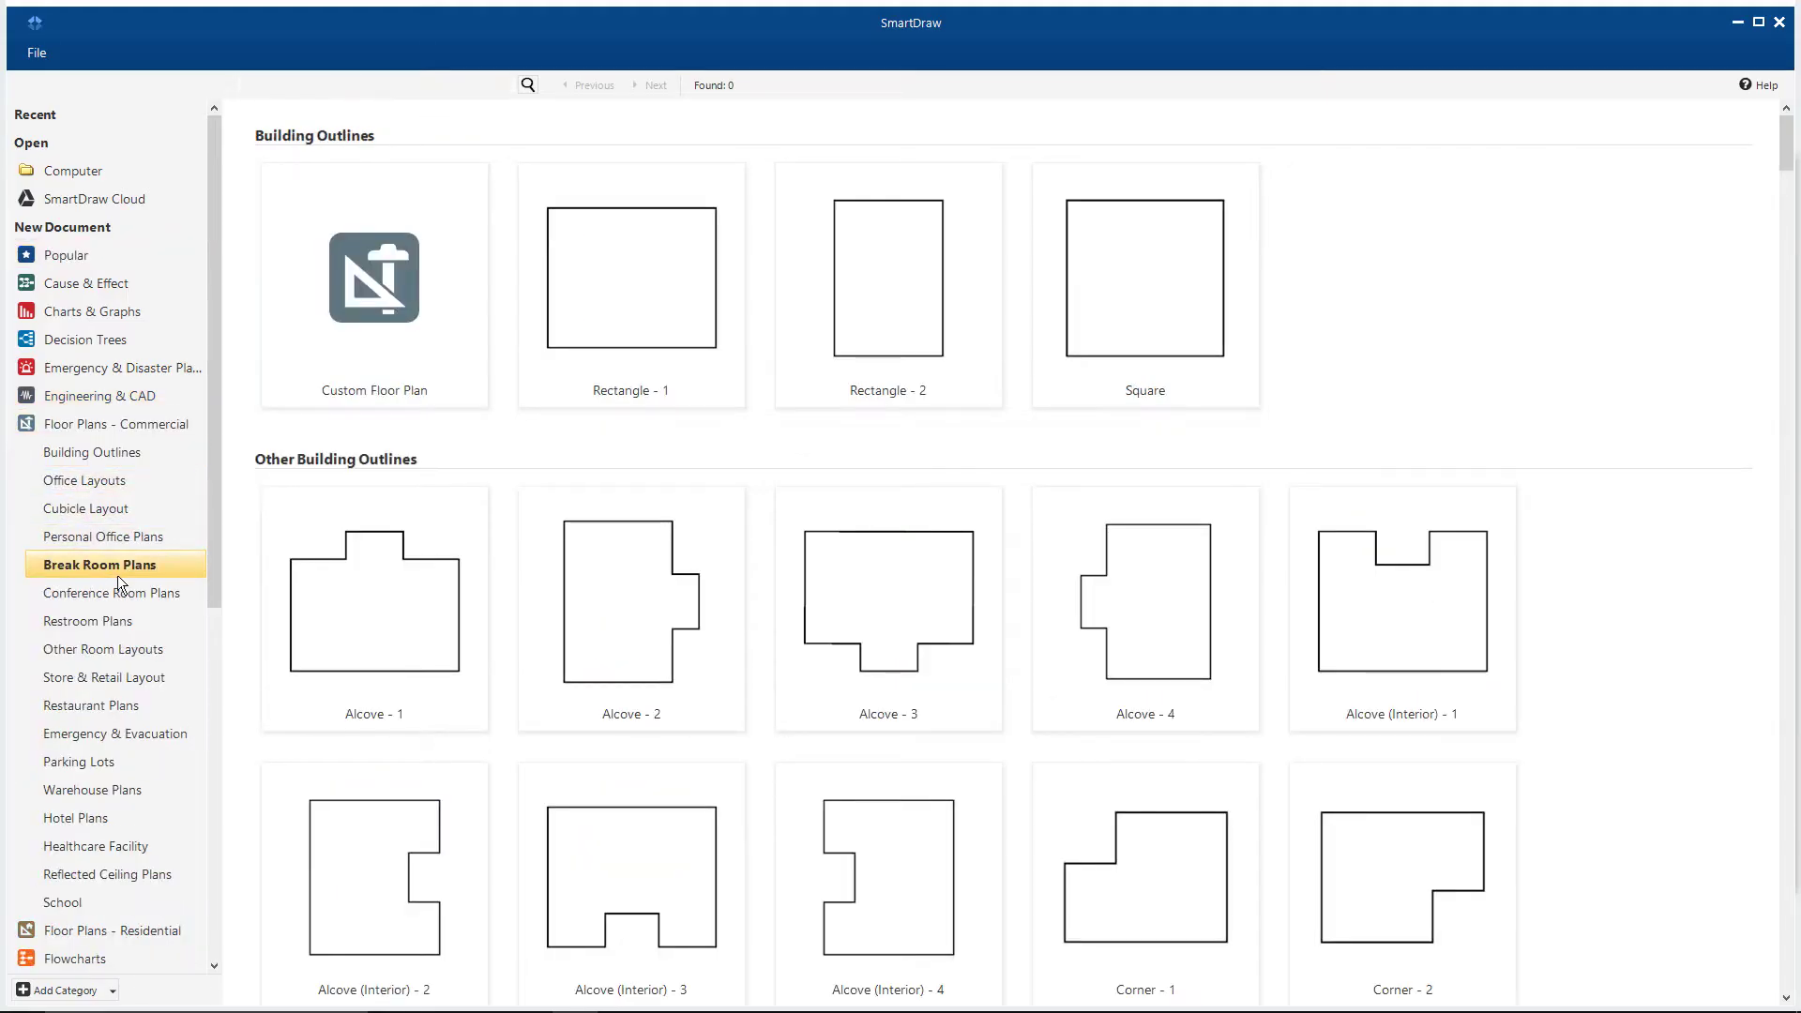
left_click(125, 927)
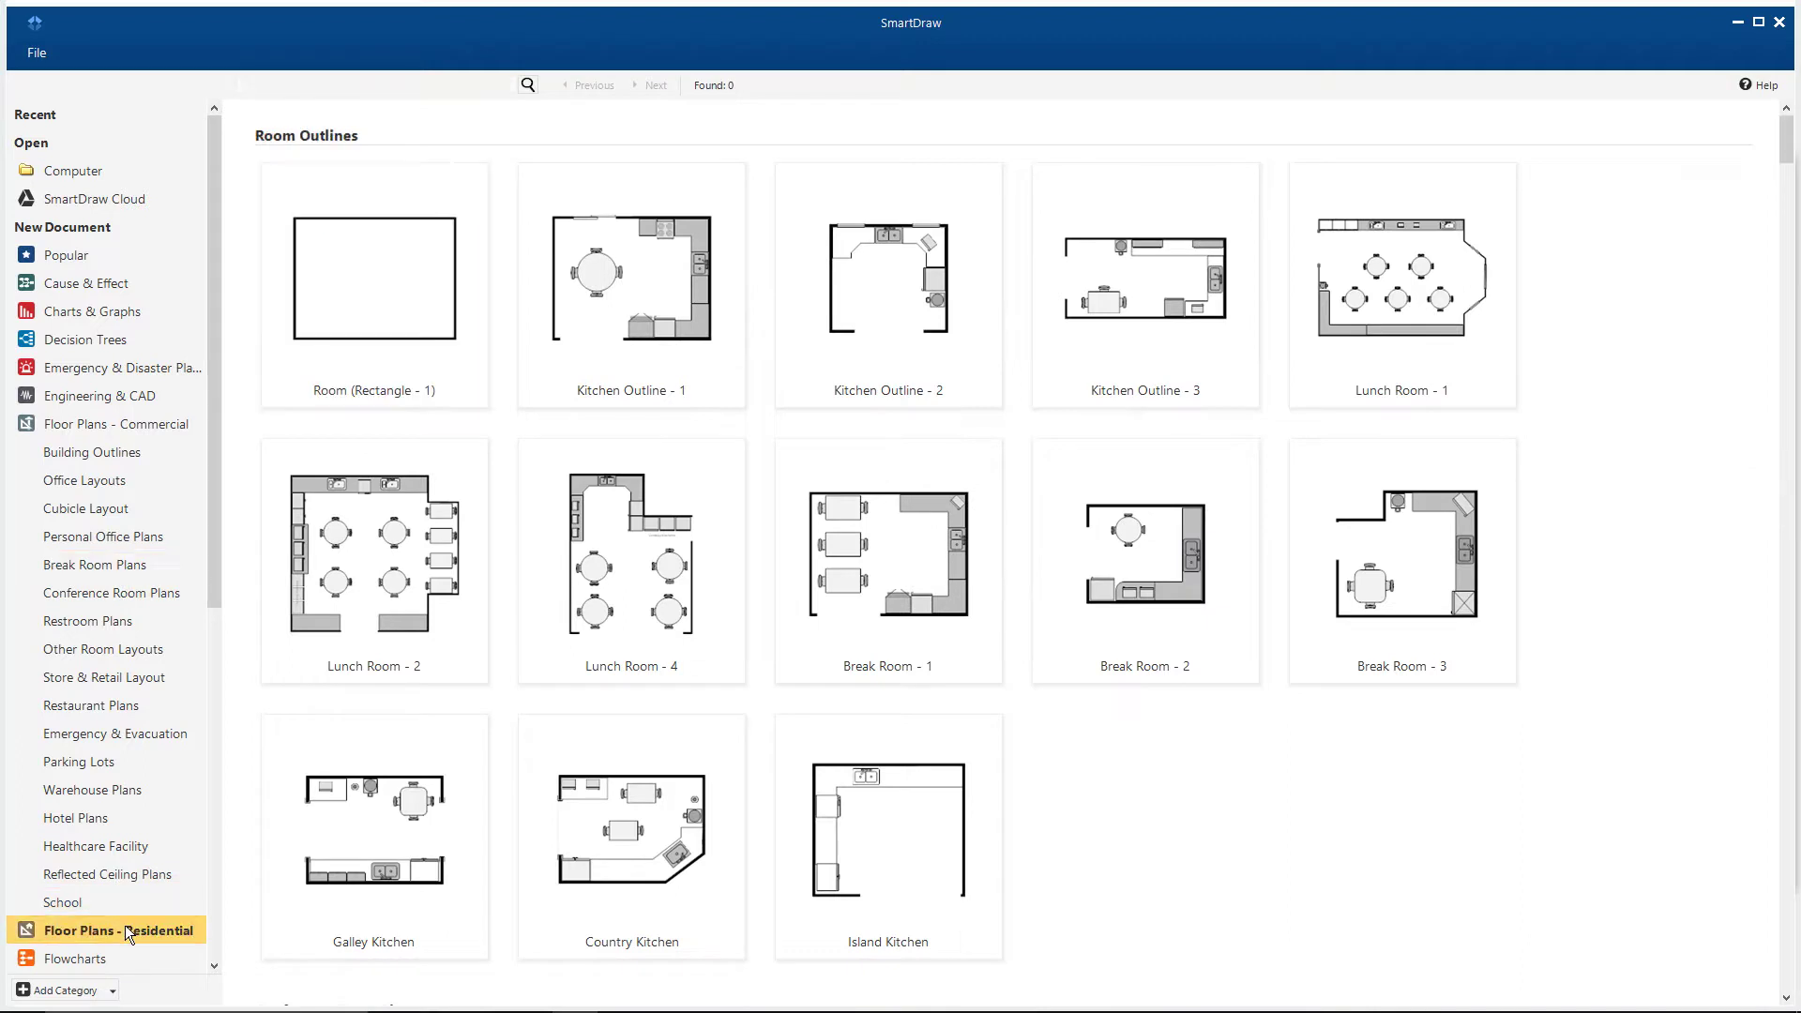
left_click(111, 621)
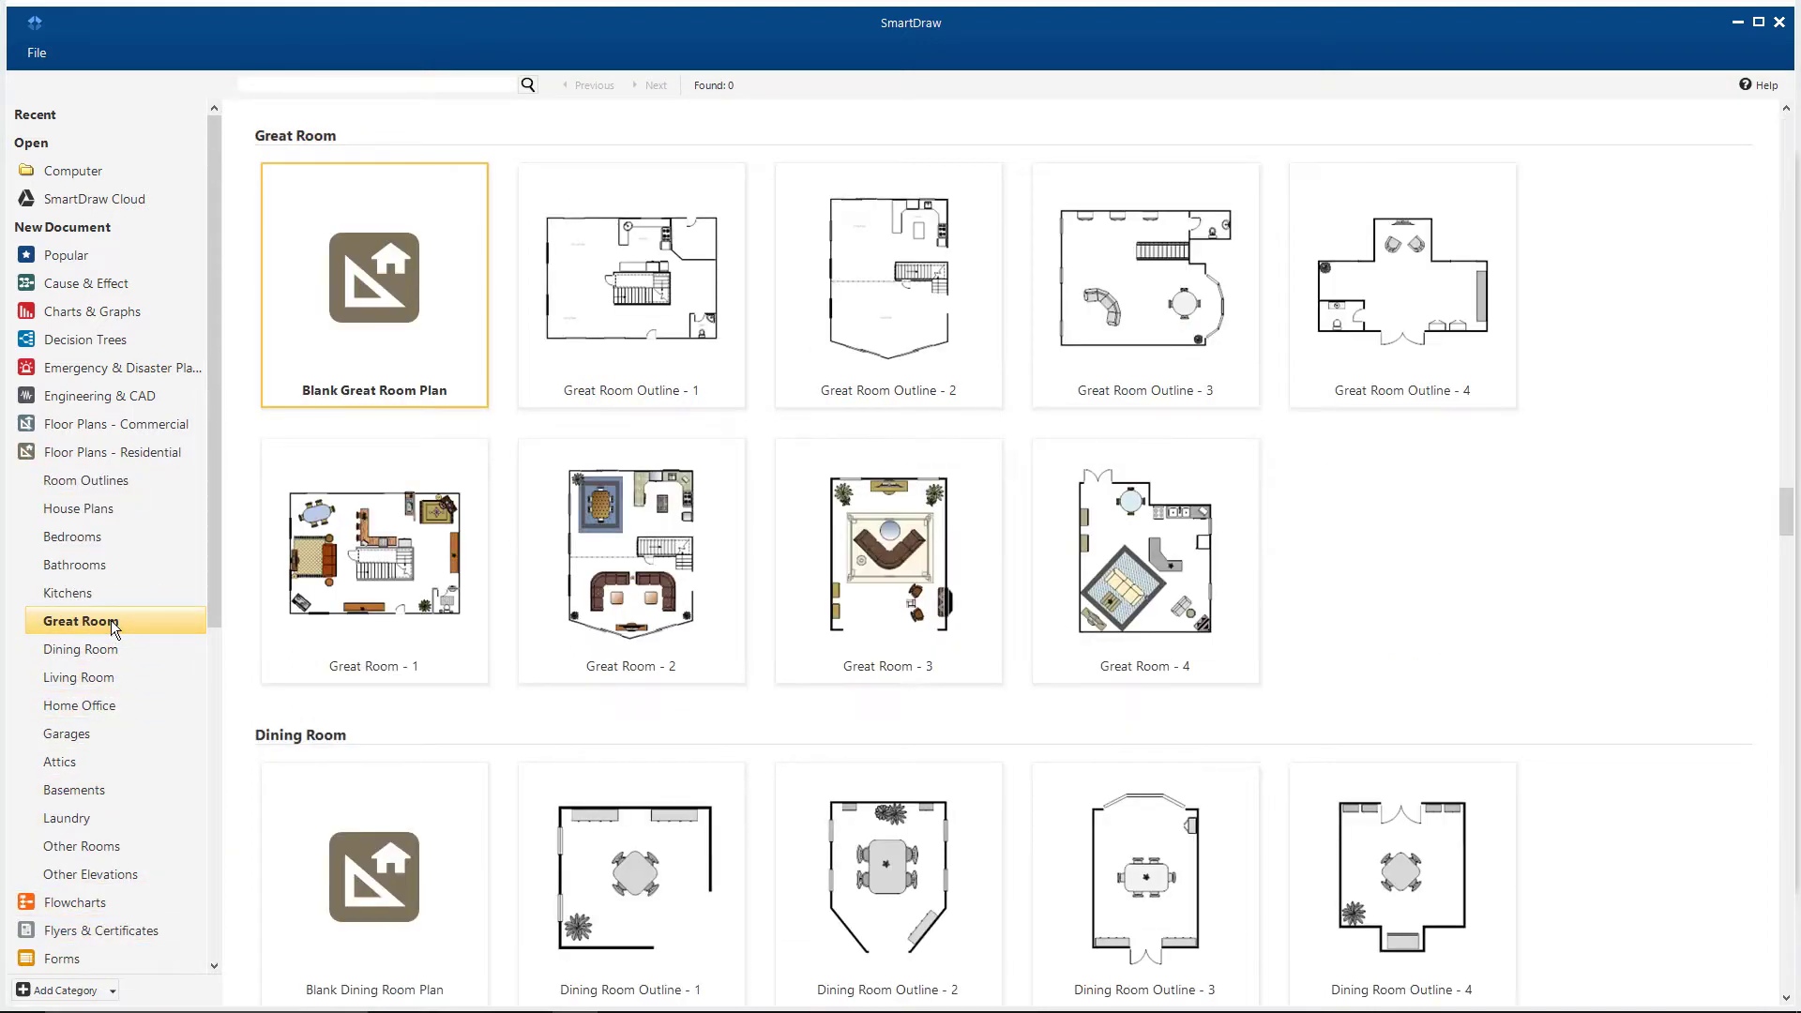
left_click(99, 895)
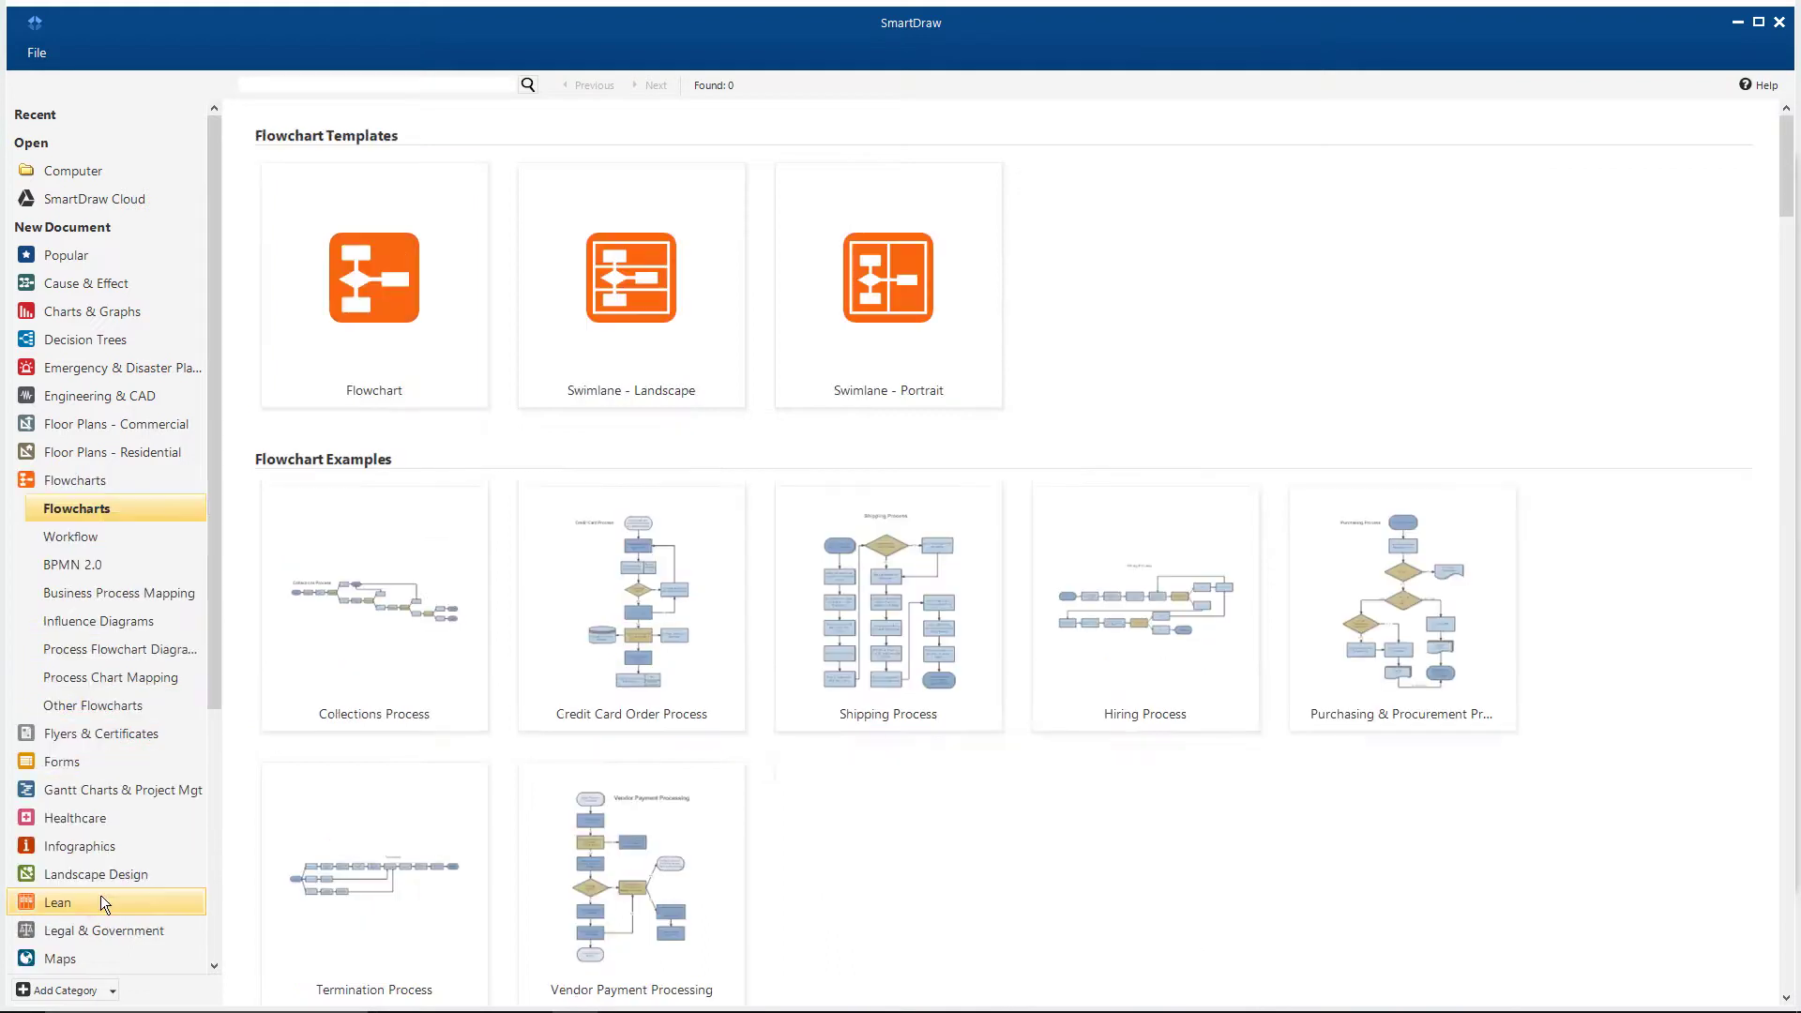
Step: Start a new diagram from the basic Flowchart template
left_click(386, 338)
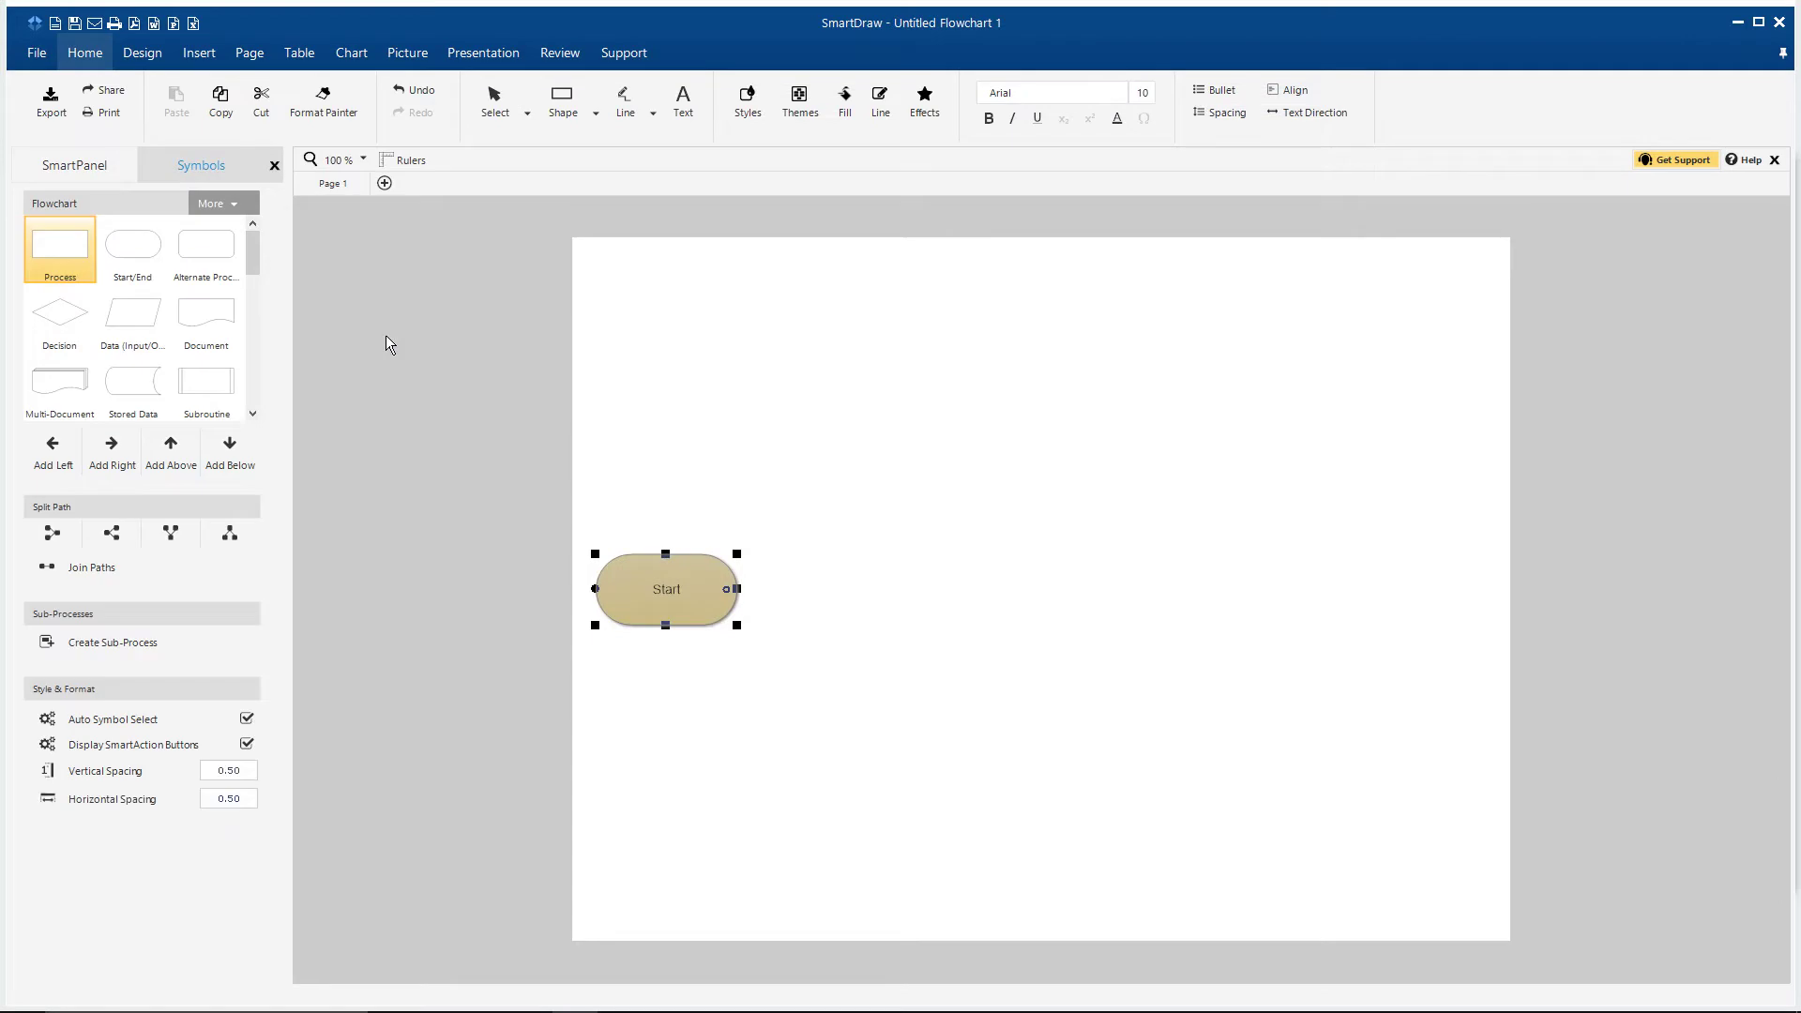
left_click_drag(255, 257, 253, 290)
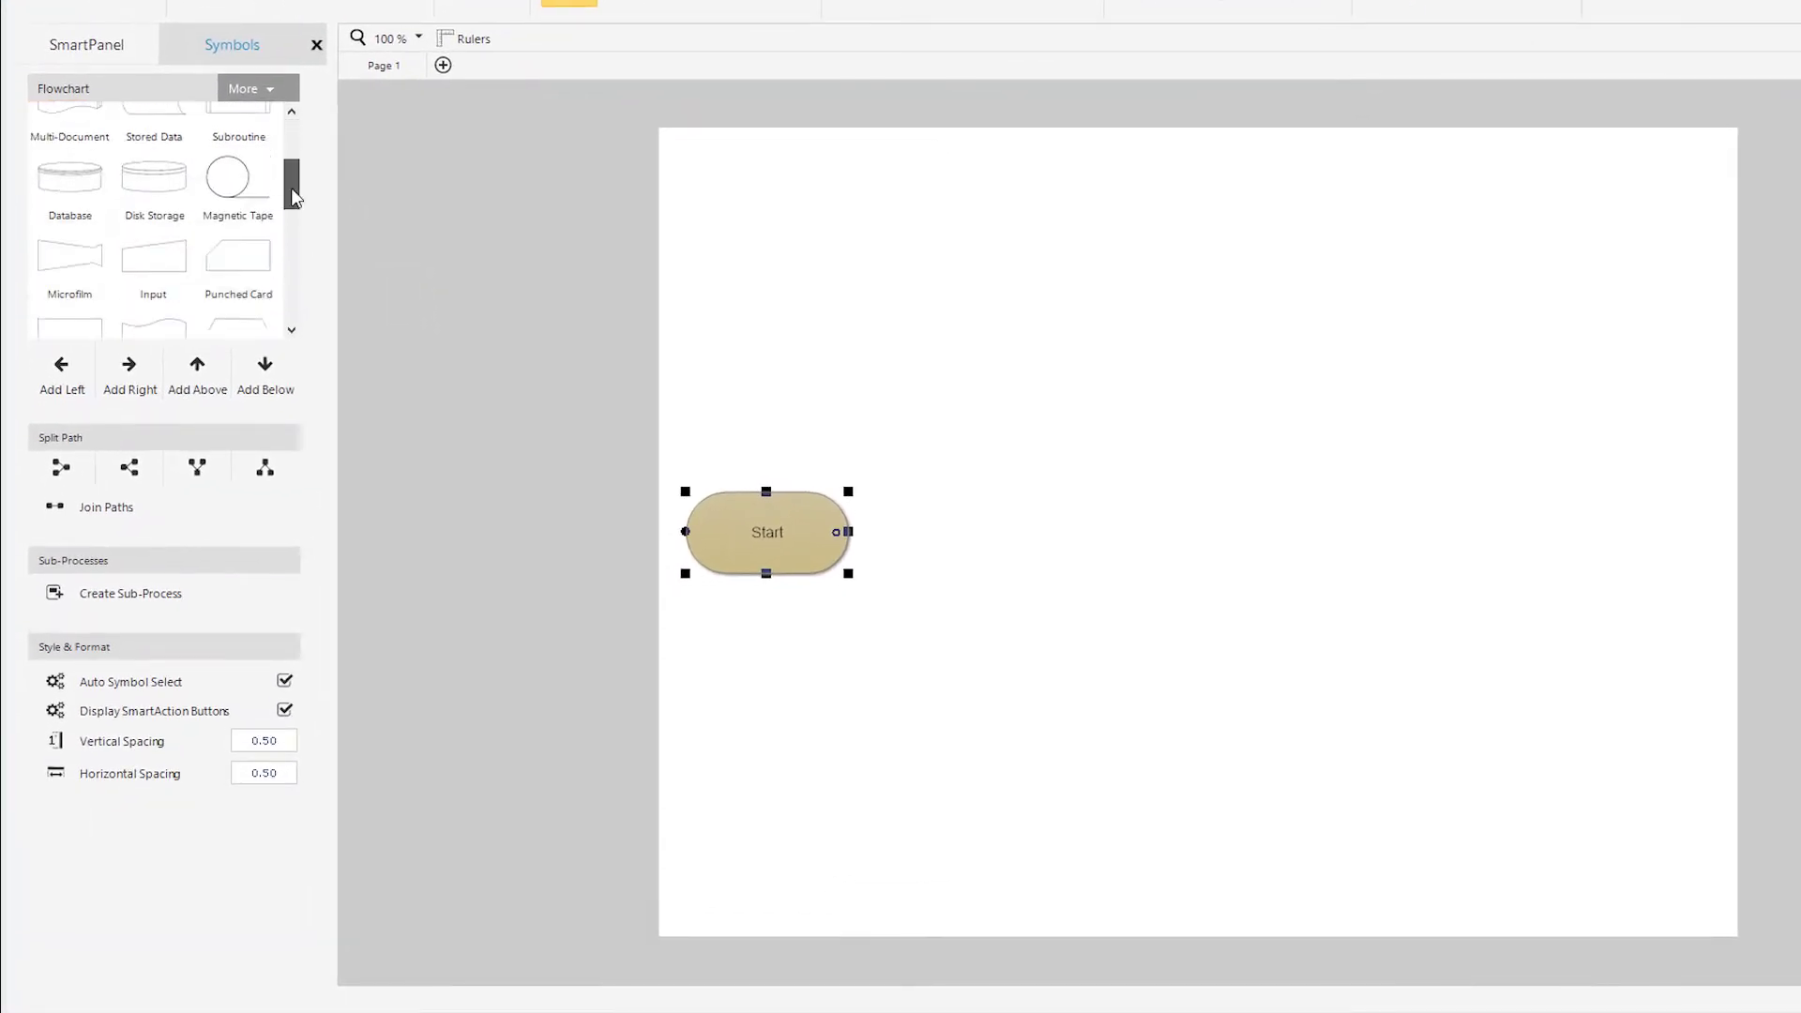
left_click_drag(292, 195, 298, 148)
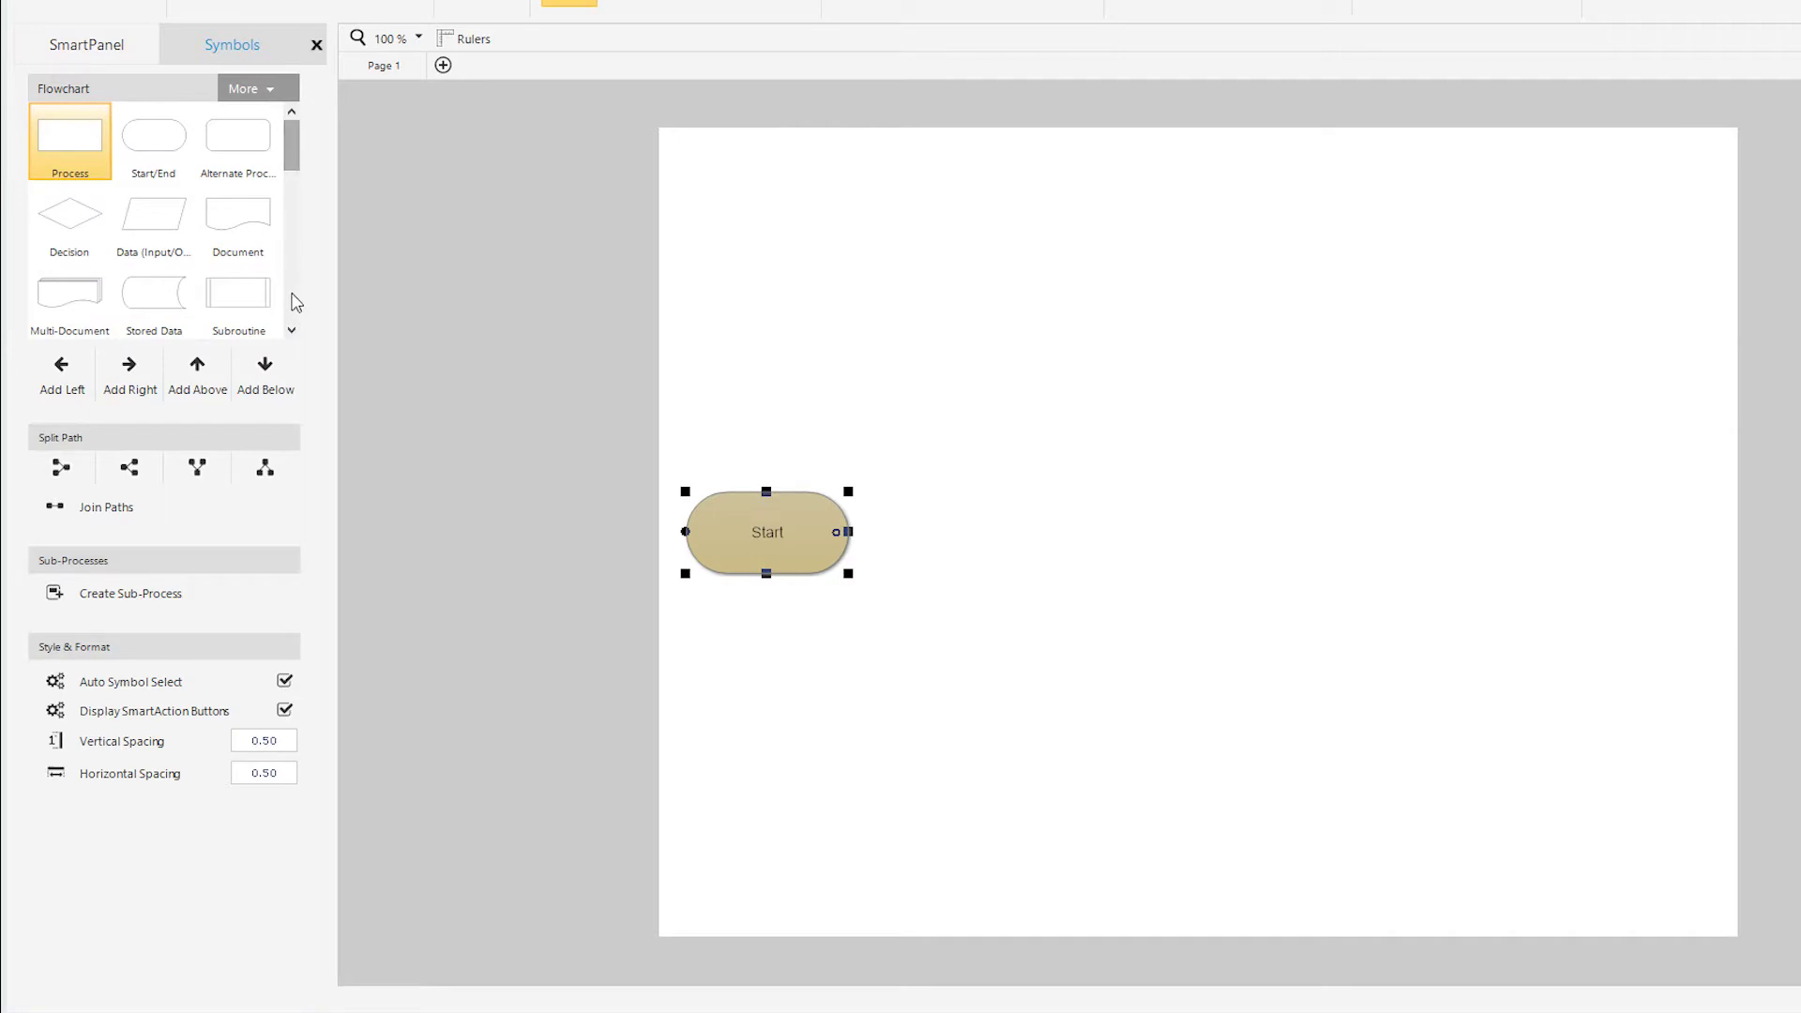
Step: Add two connected process shapes after Start, then split the path into two branches
left_click(138, 376)
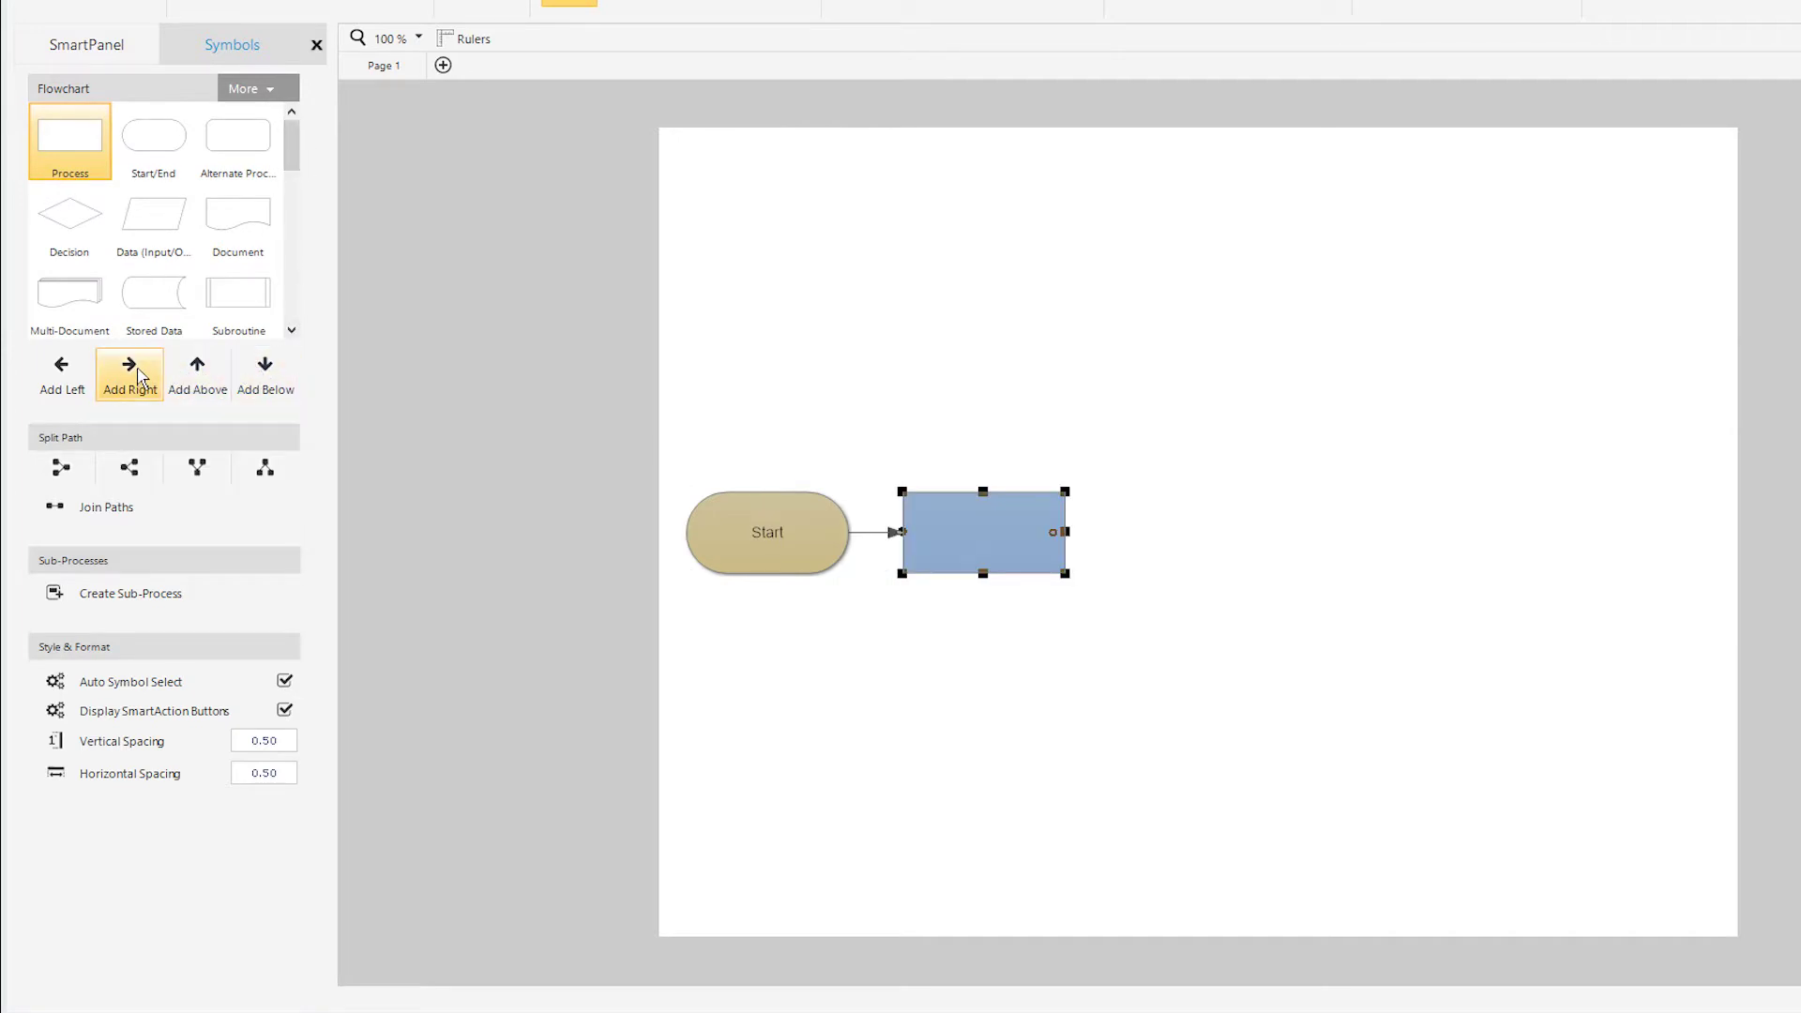
left_click(138, 375)
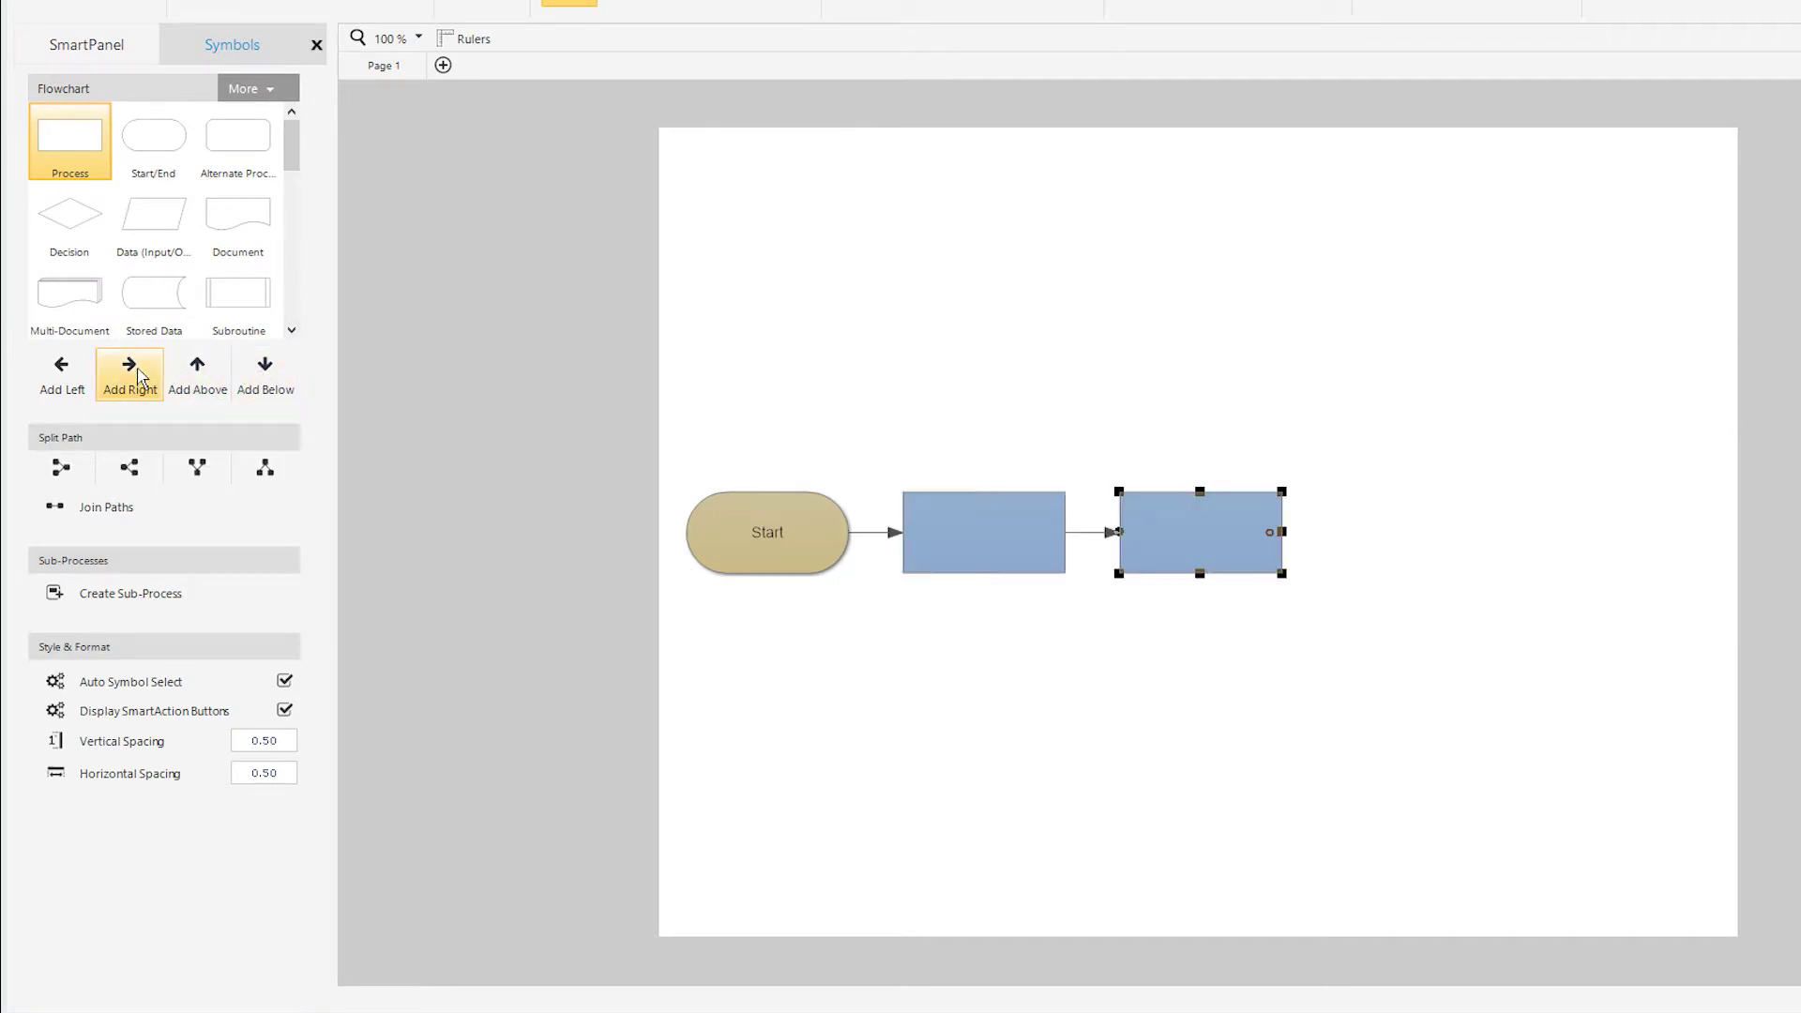
left_click(136, 471)
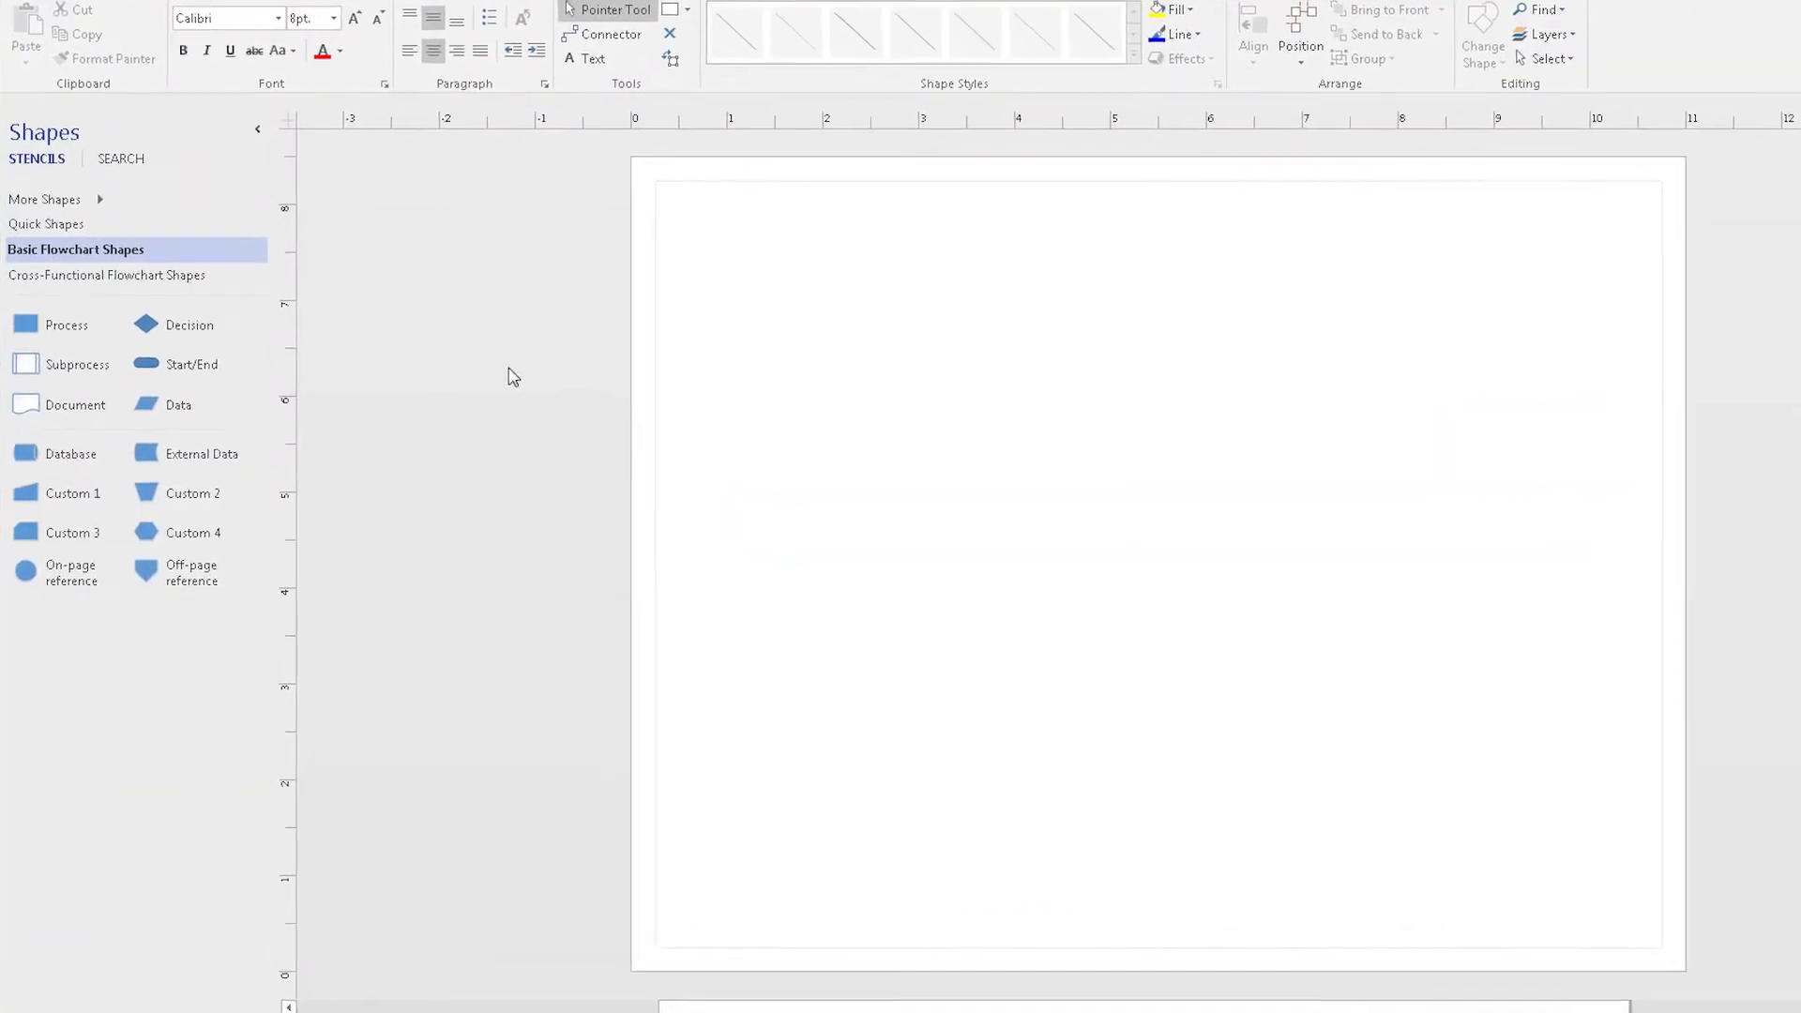
Step: Place a Process rectangle on the Visio page and drag a Position shape into the org chart
left_click_drag(83, 323, 919, 435)
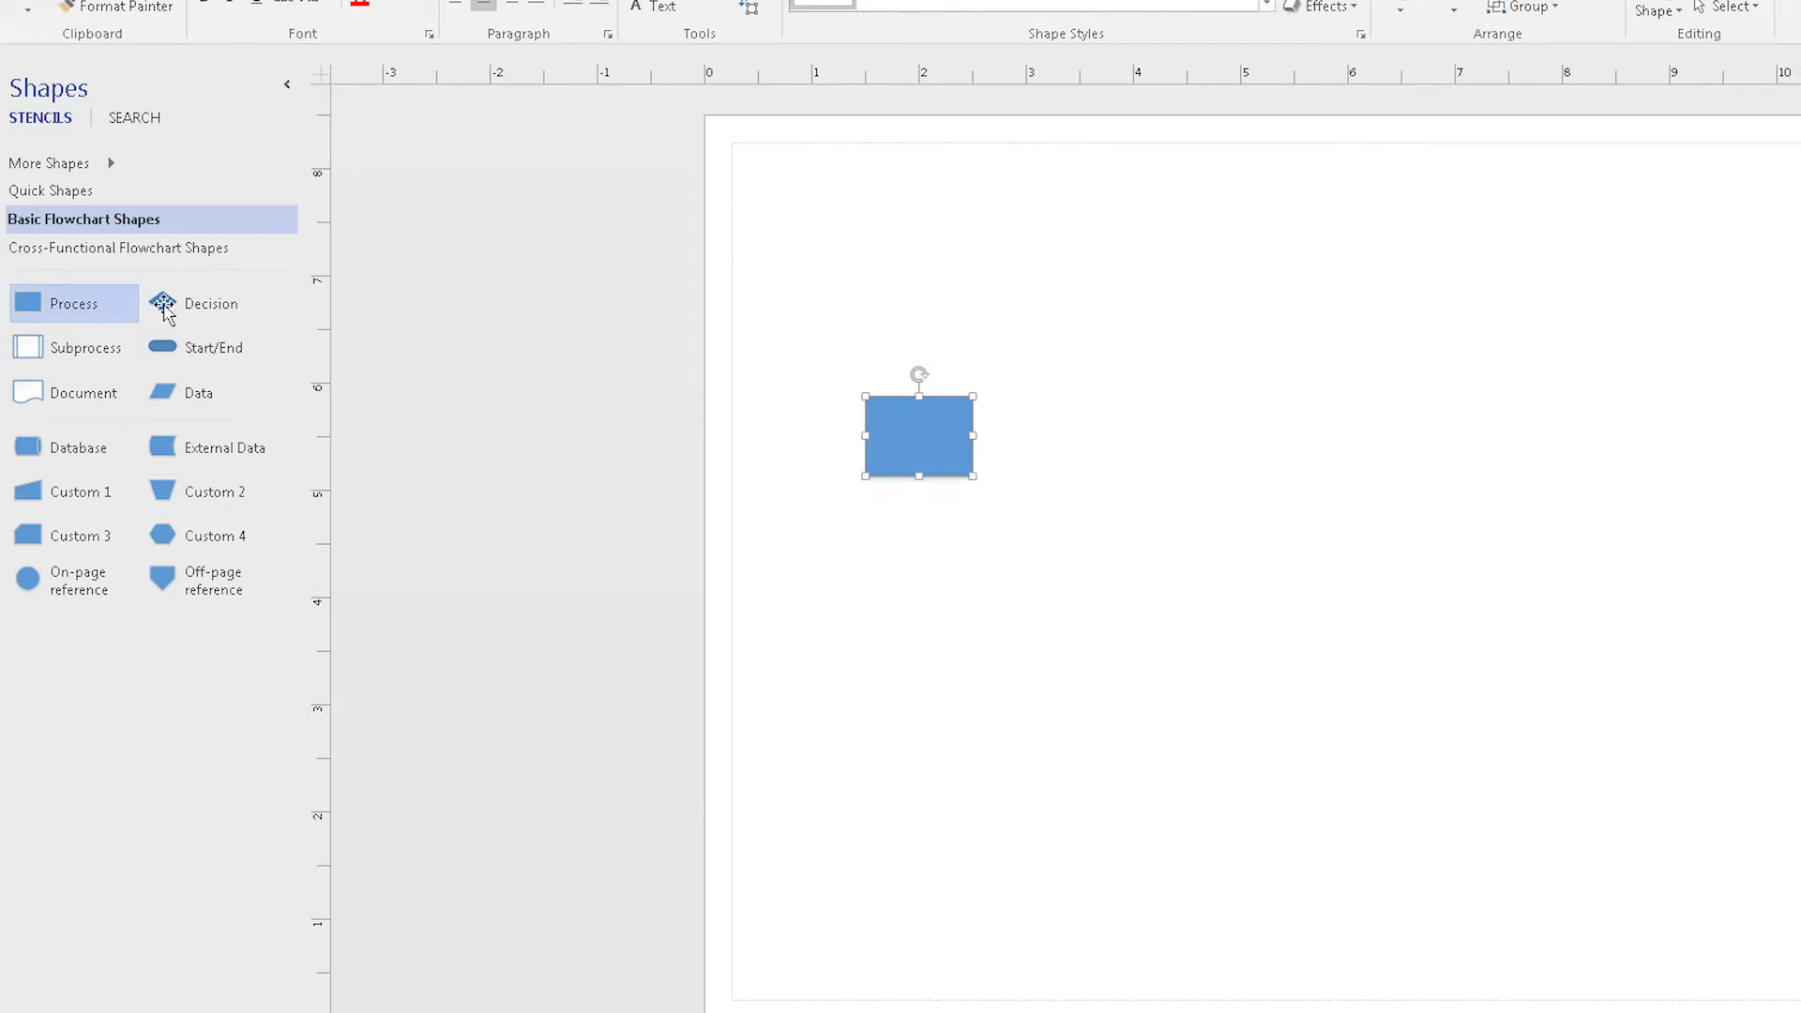
left_click(104, 163)
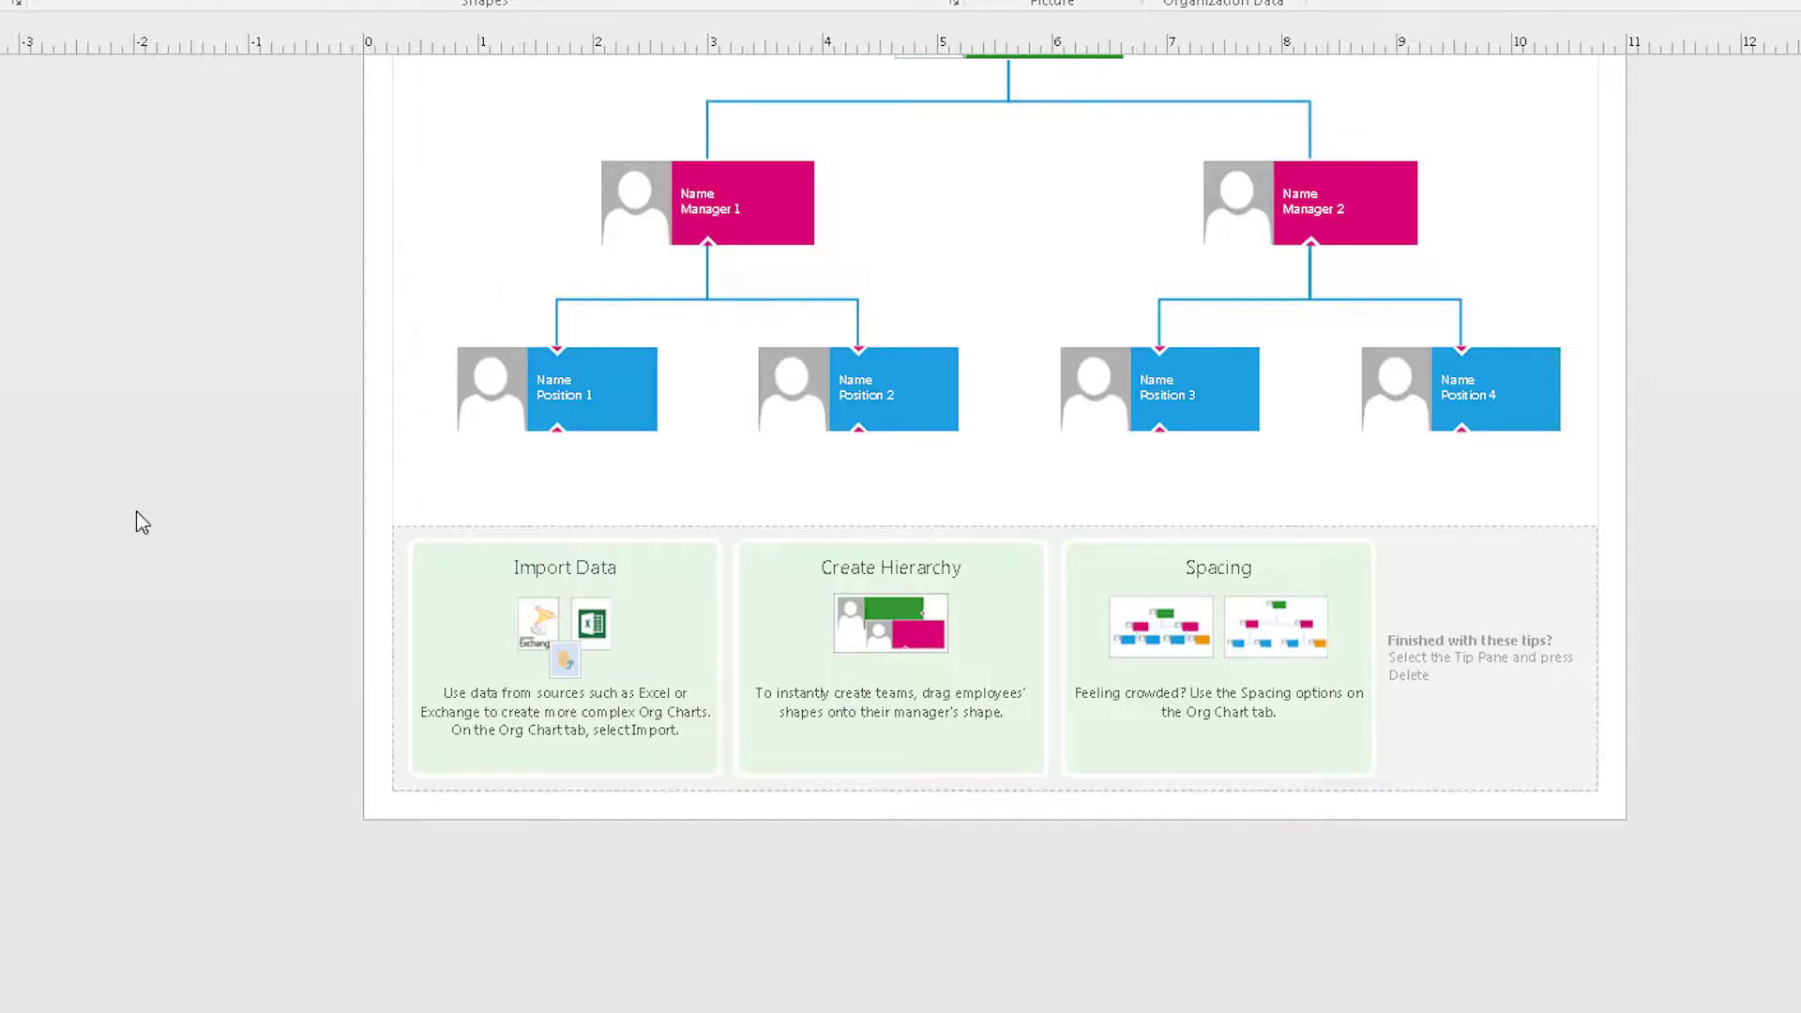
left_click_drag(33, 338, 808, 451)
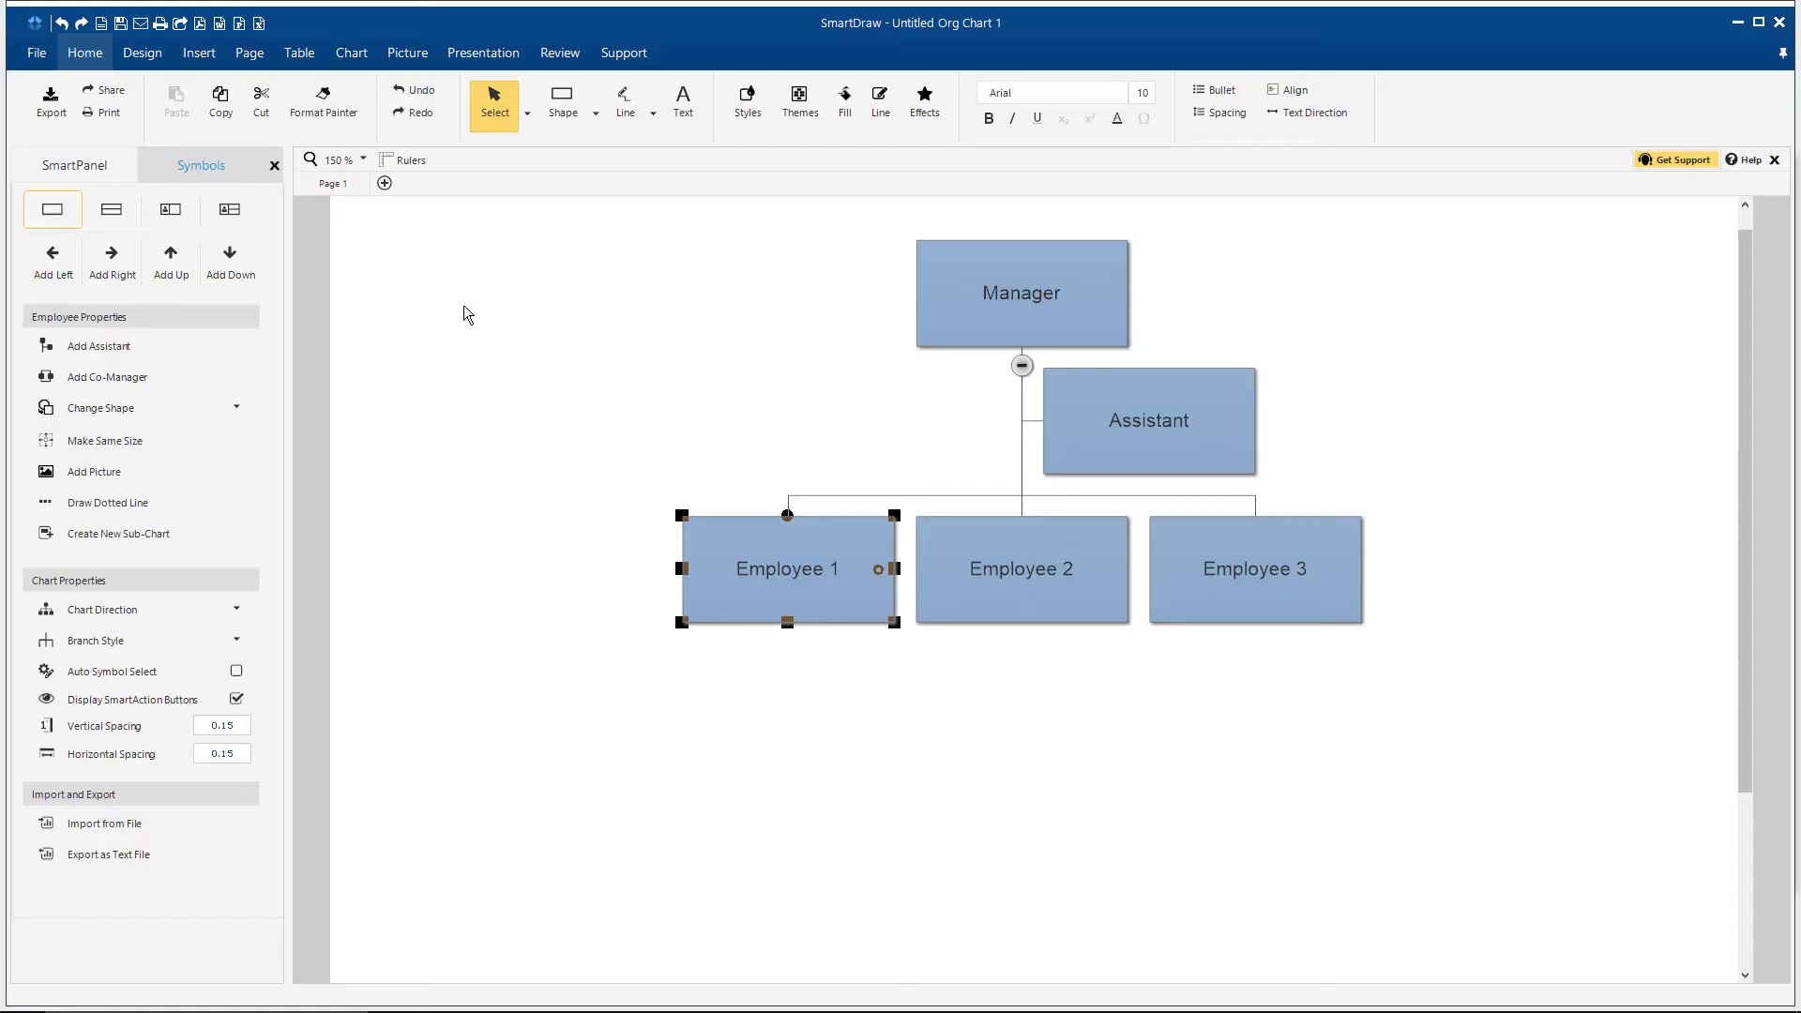
Step: Add two report levels under Employee 1 and a child box under Employee 3
left_click(229, 261)
left_click(129, 264)
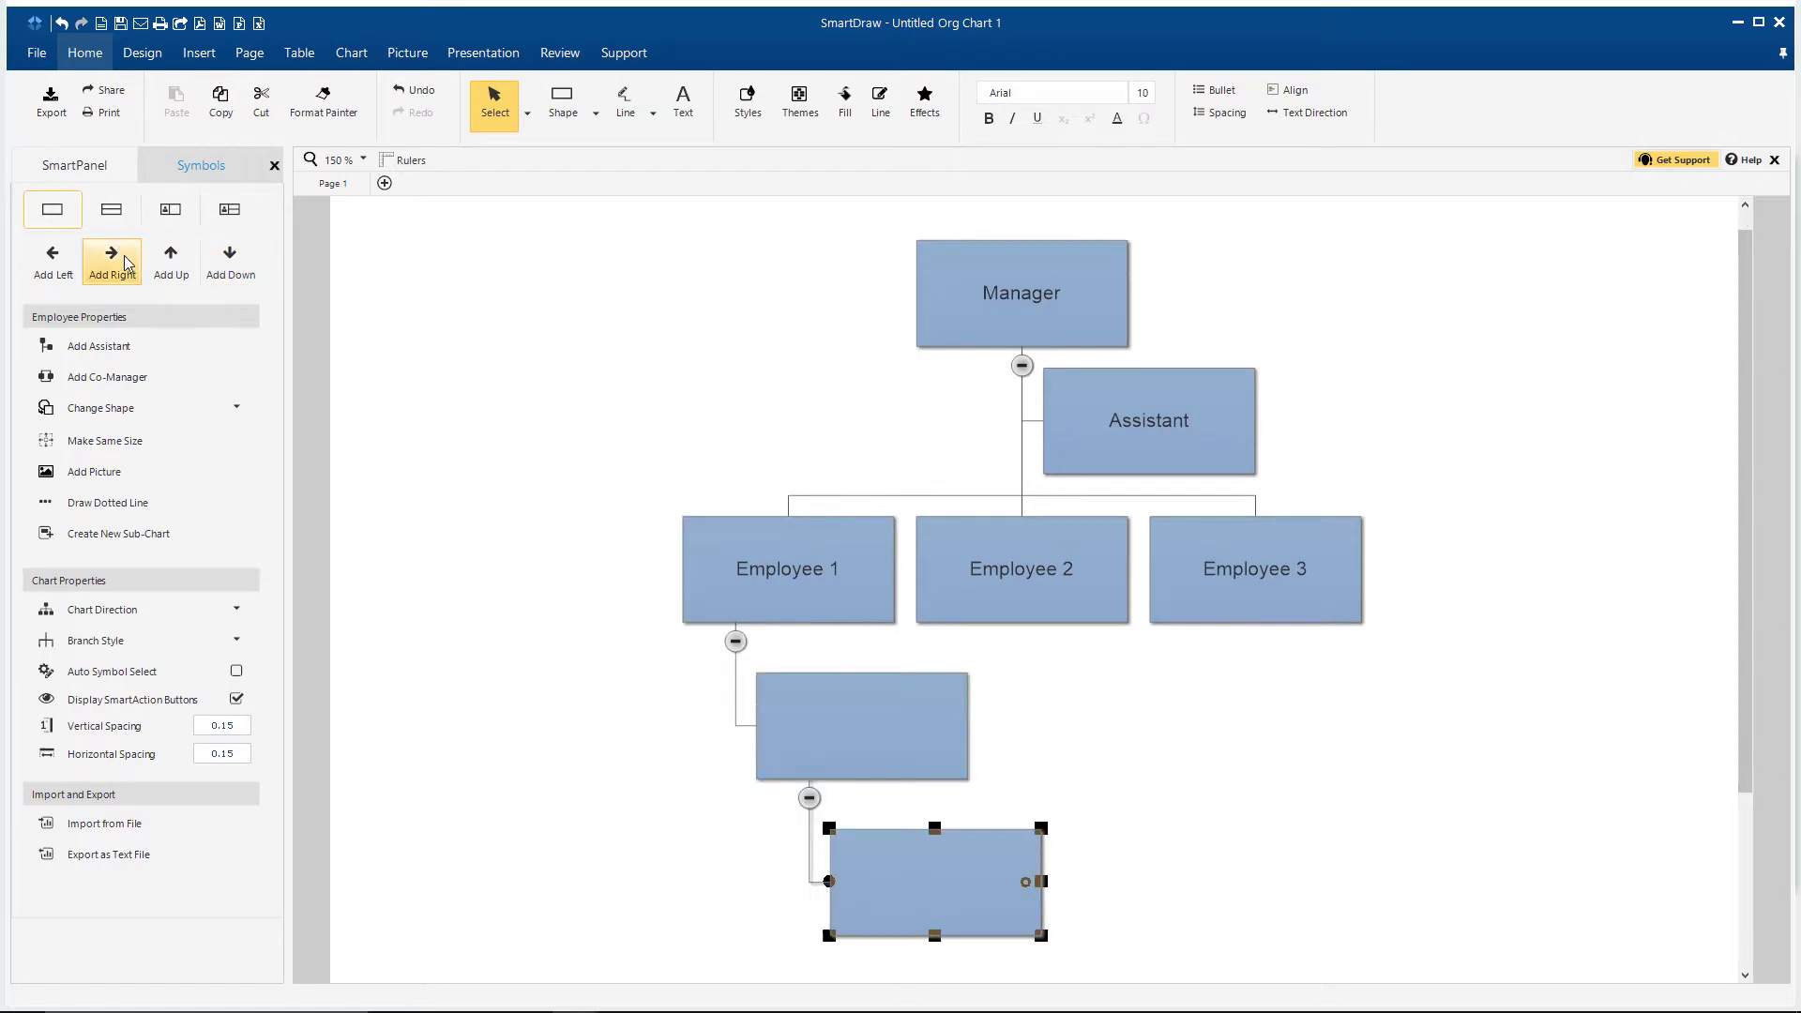
mouse_move(1163, 549)
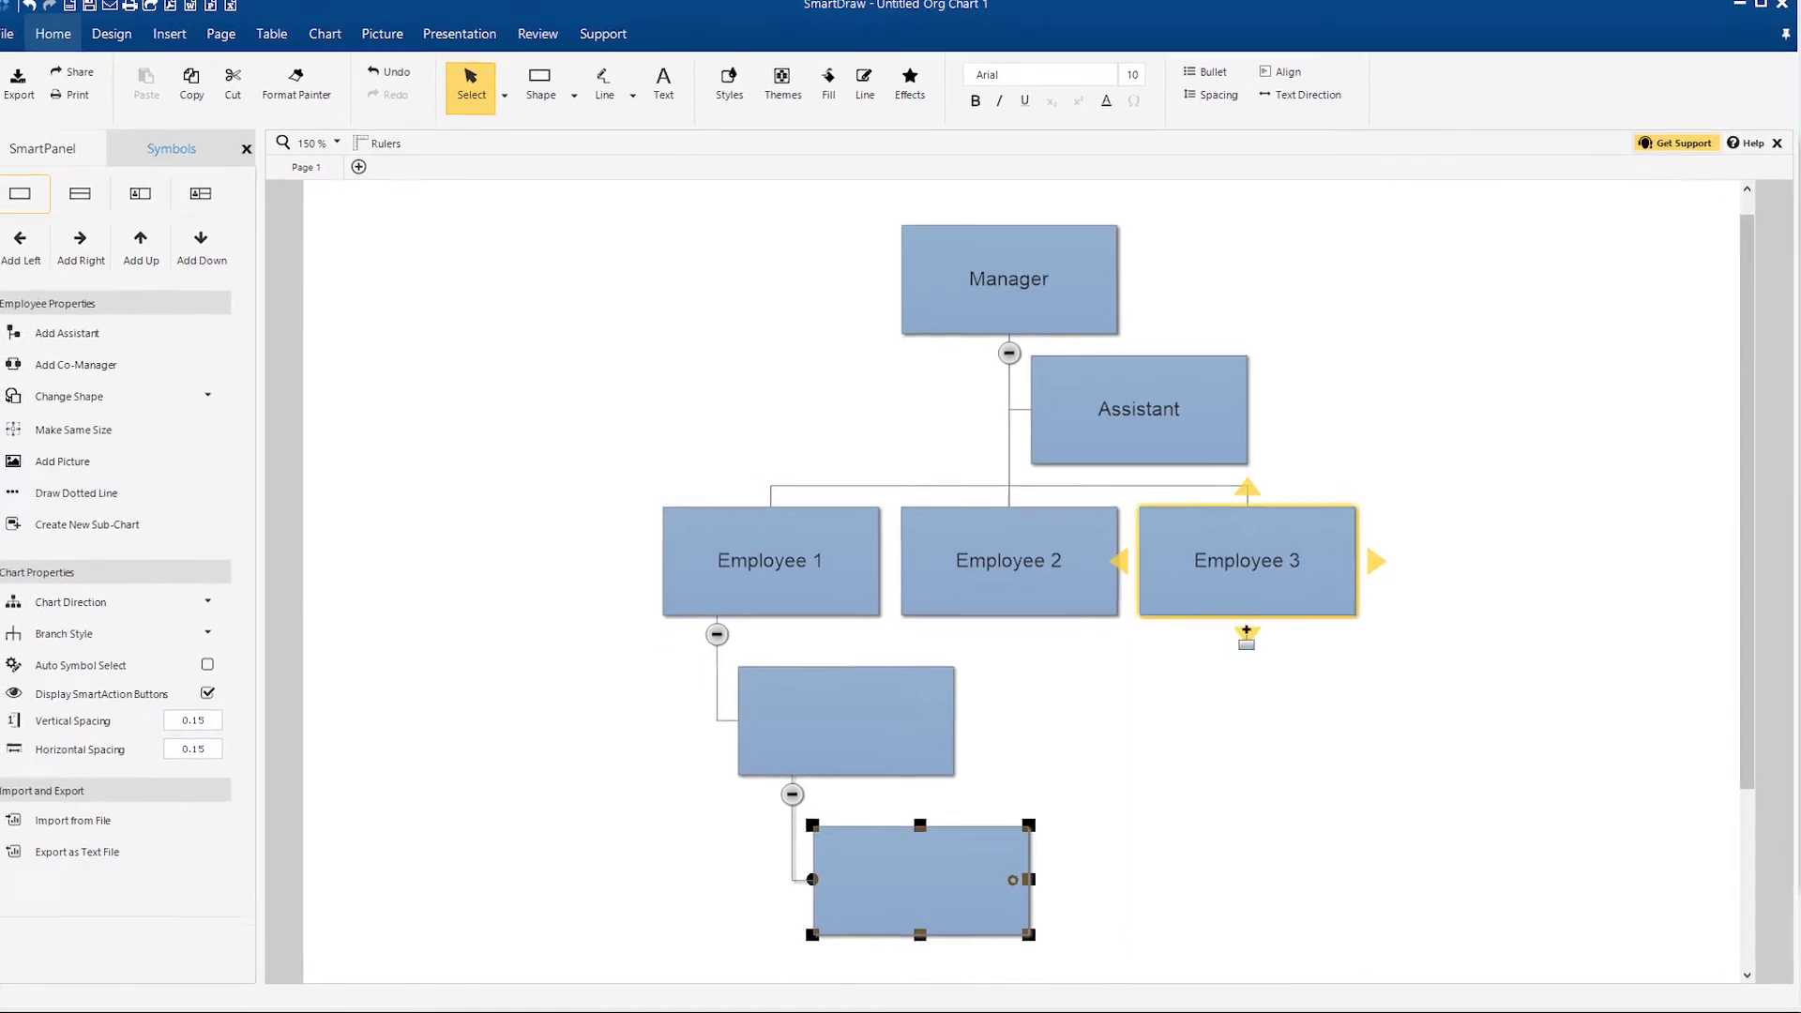
left_click(1246, 636)
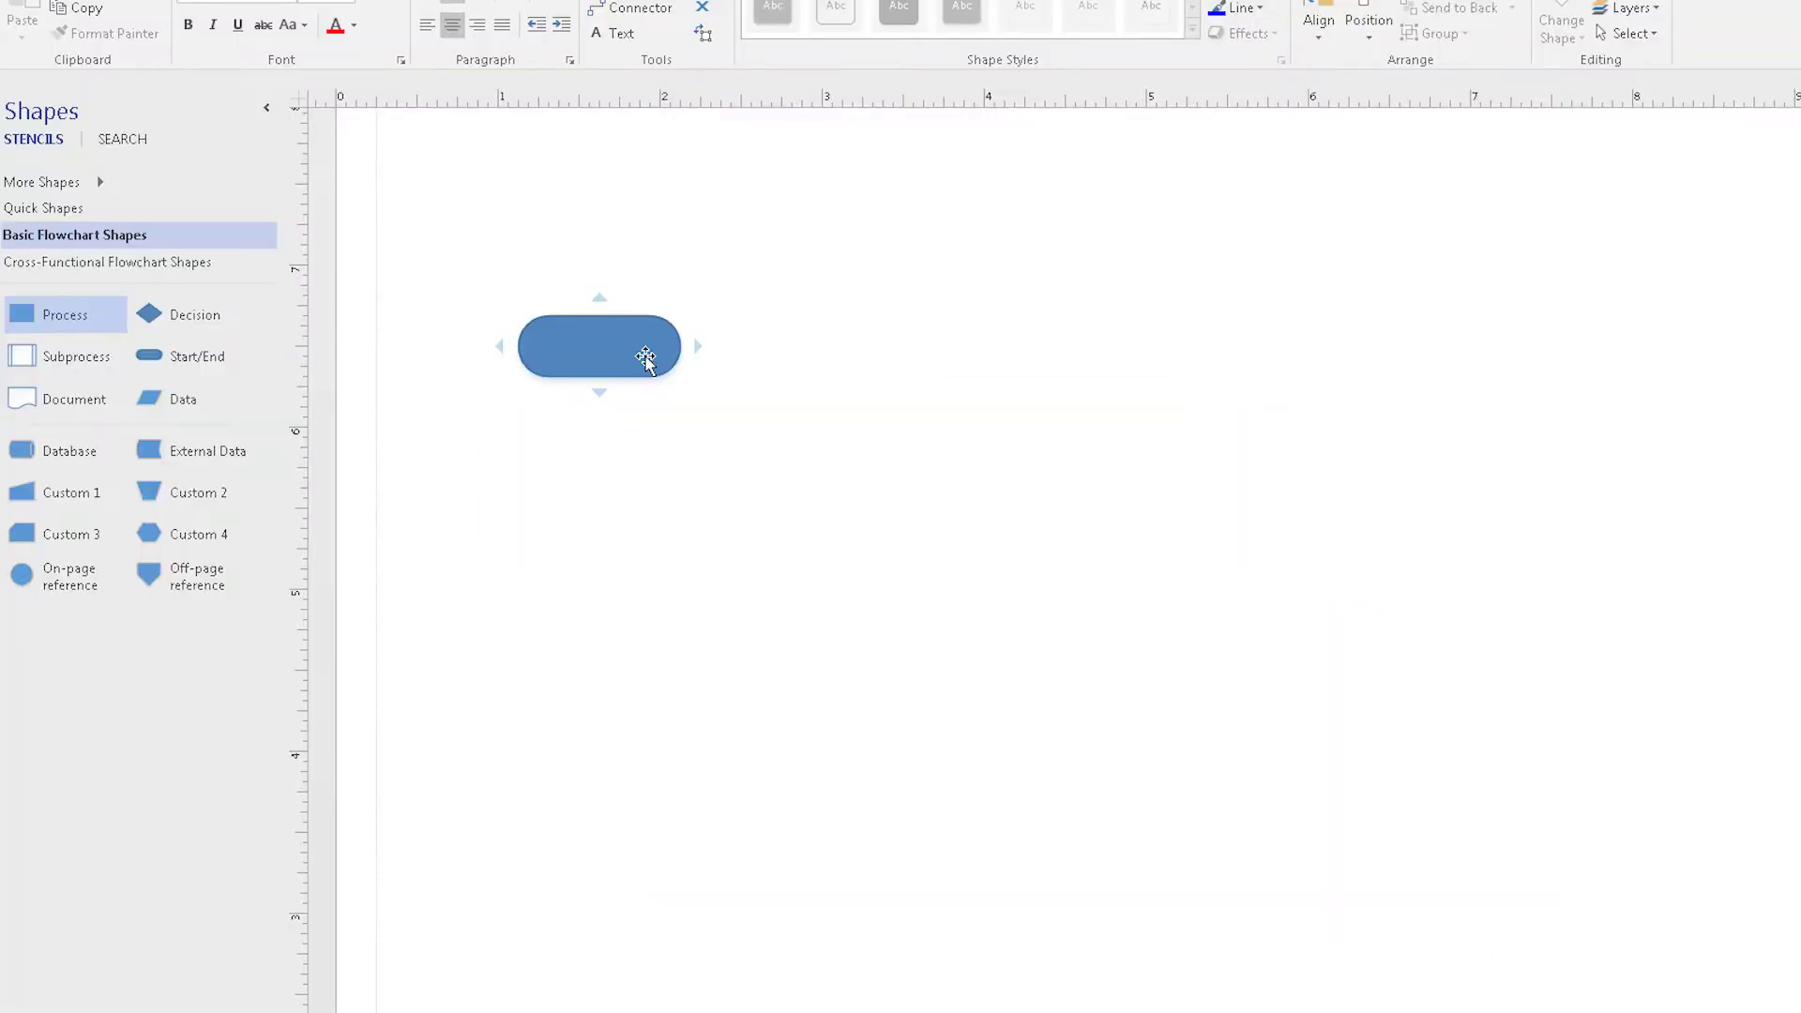
Step: Connect a Process rectangle to the Start/End shape, then drop a second connected Process after it
left_click(648, 357)
mouse_move(695, 357)
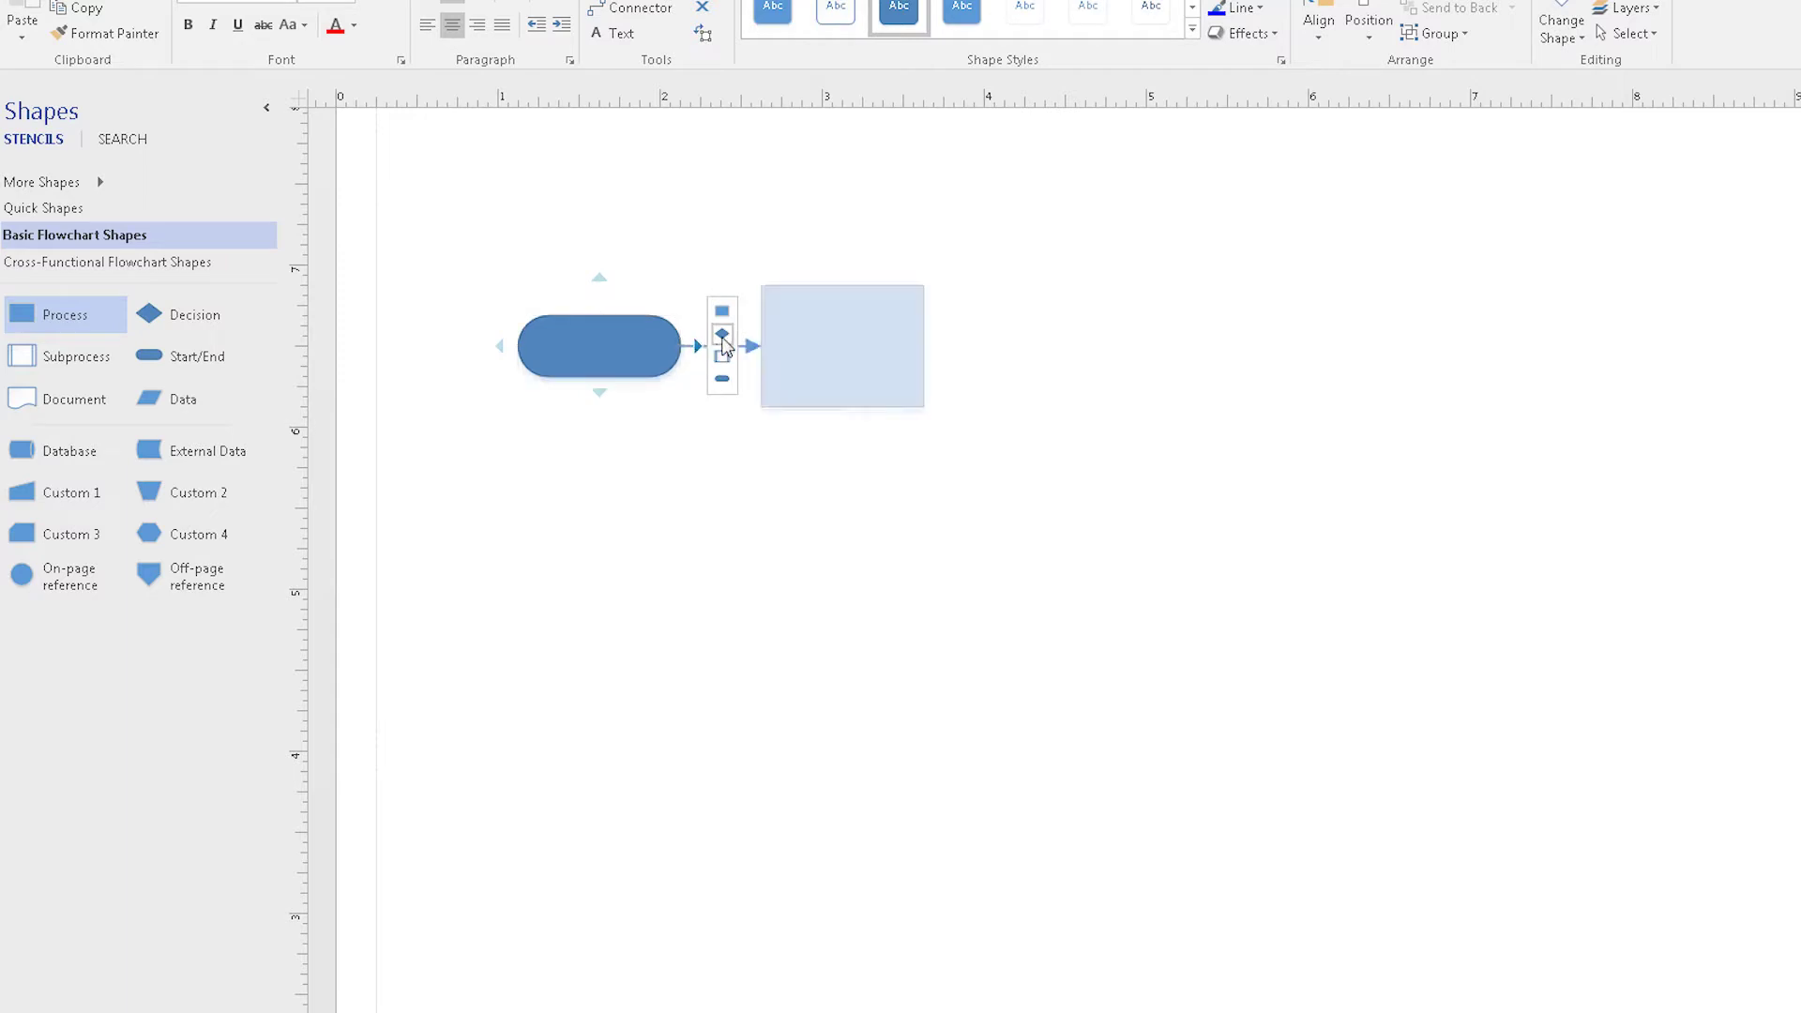
left_click(721, 311)
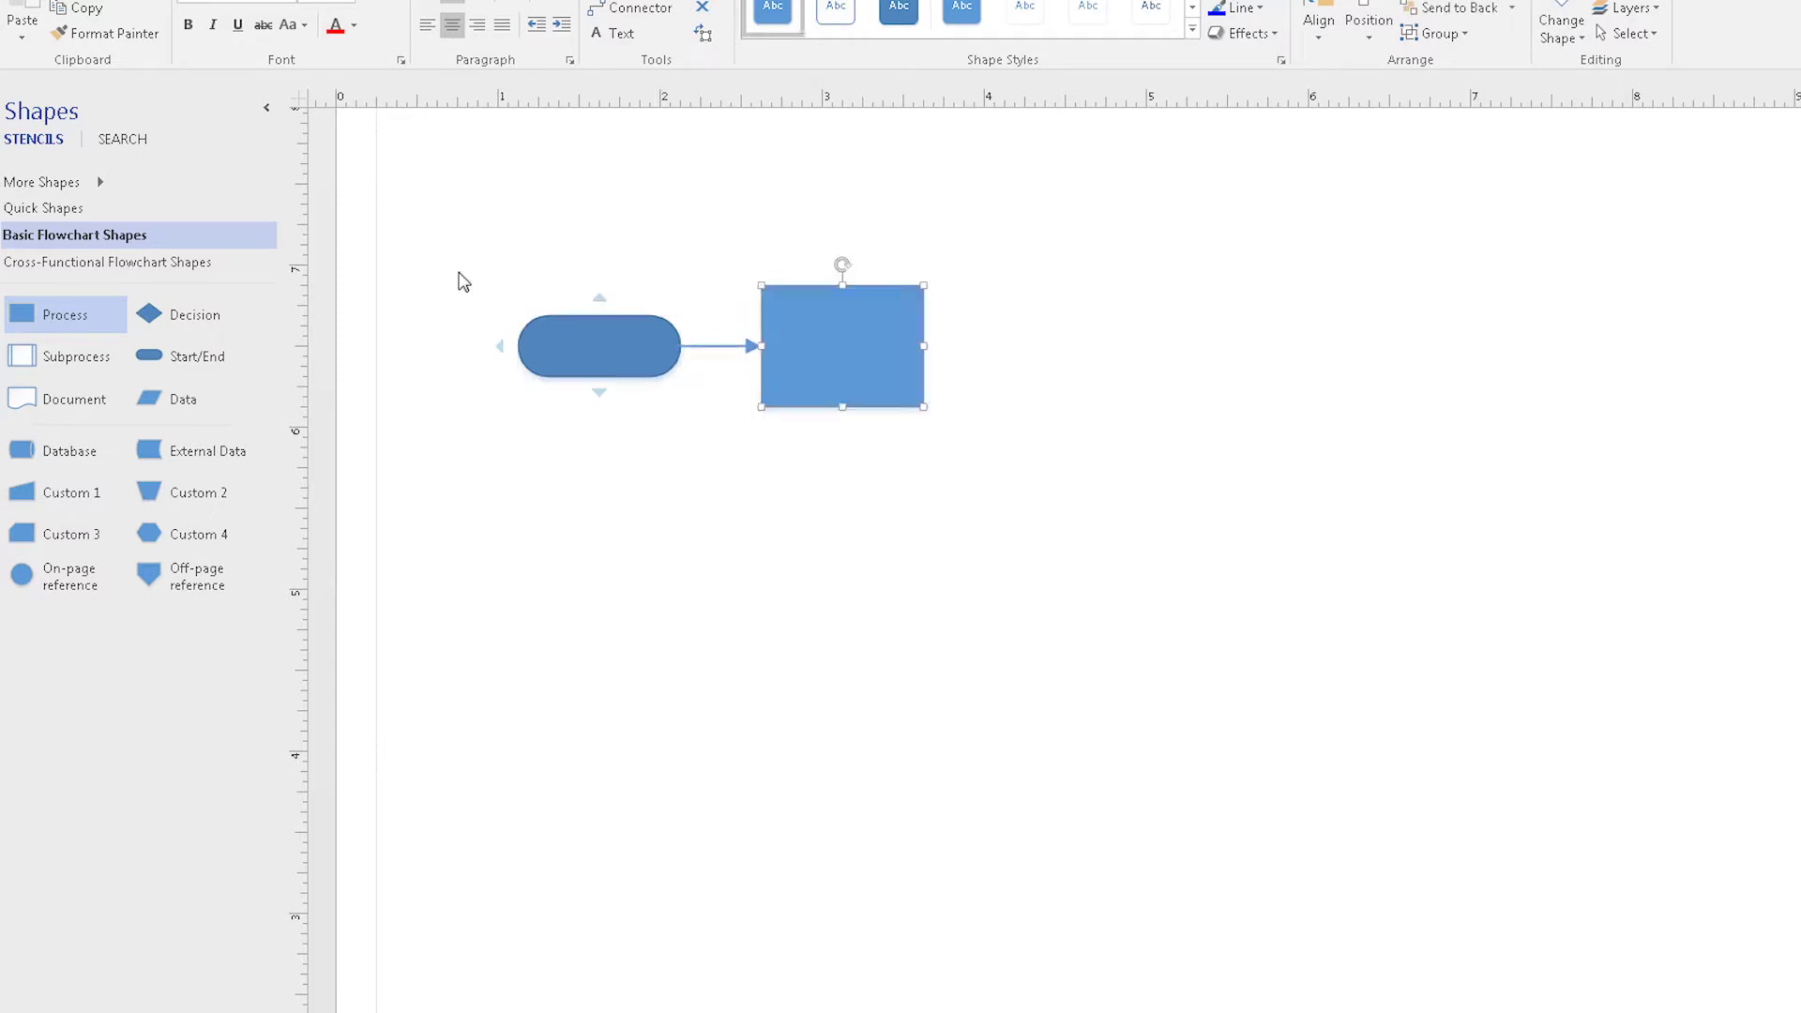
left_click_drag(80, 317, 948, 349)
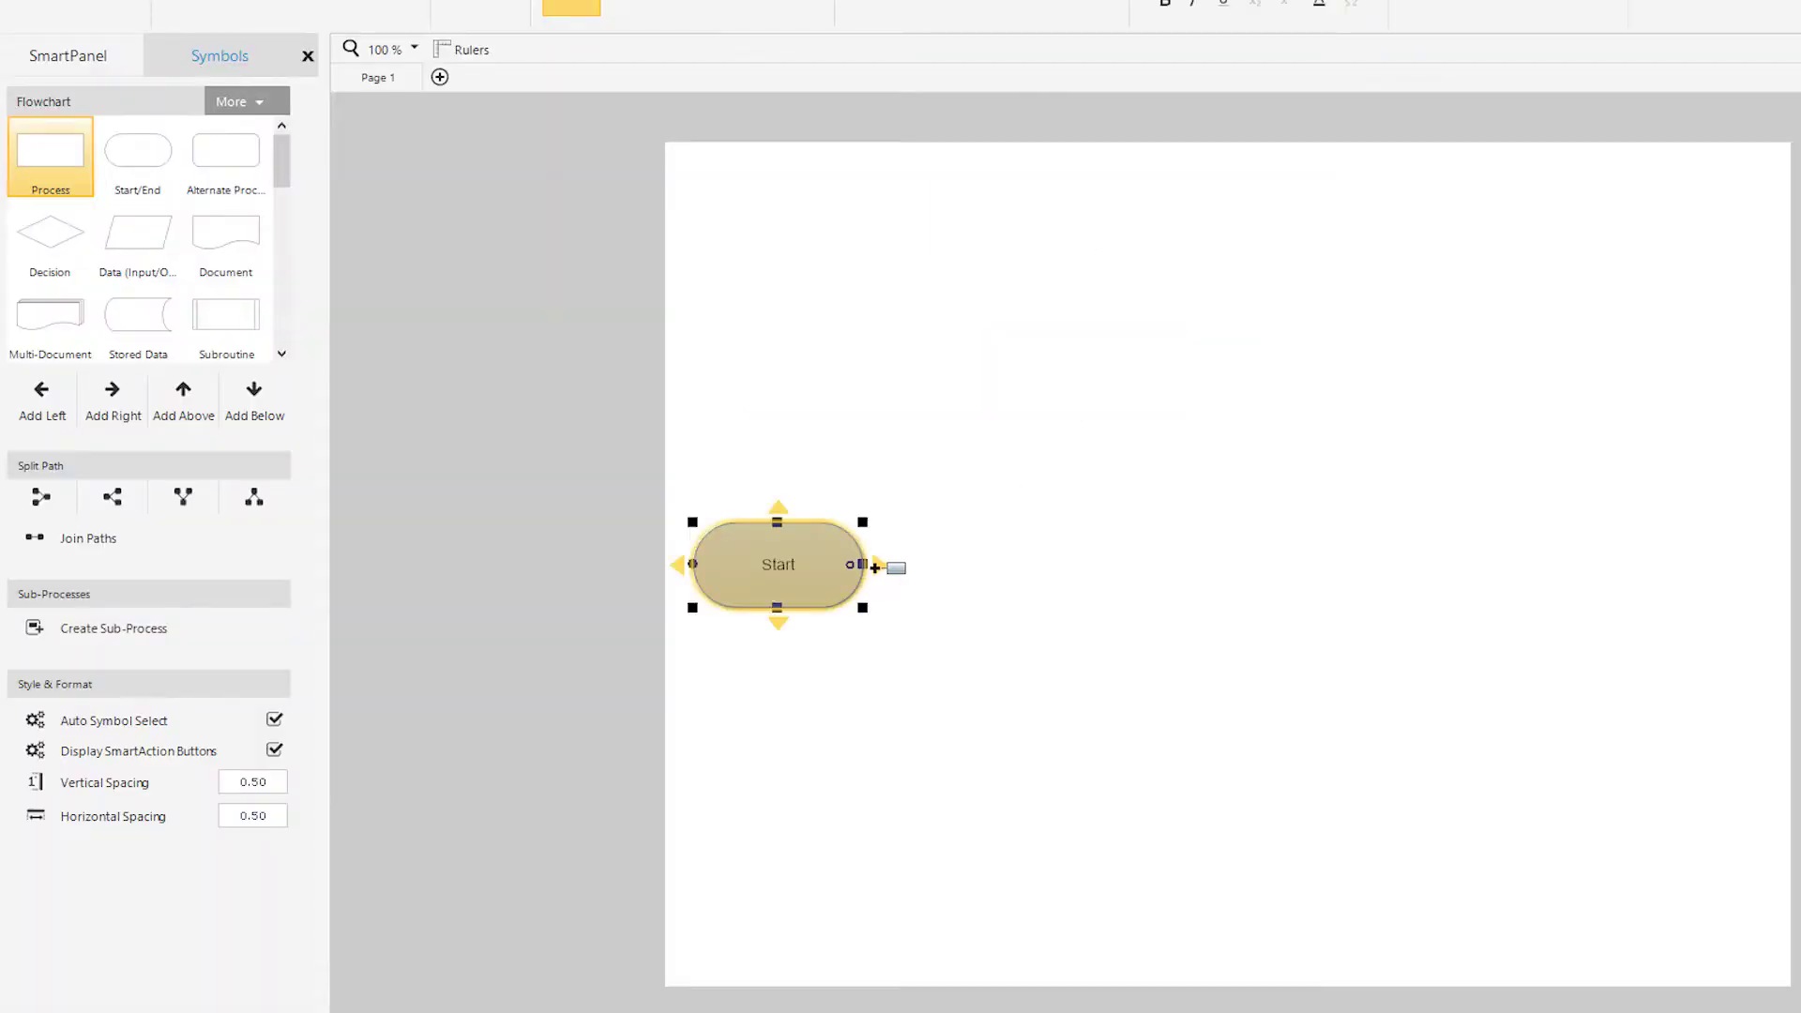
Step: Add four arrow-linked process rectangles in a row after Start, then select the second one
left_click(890, 564)
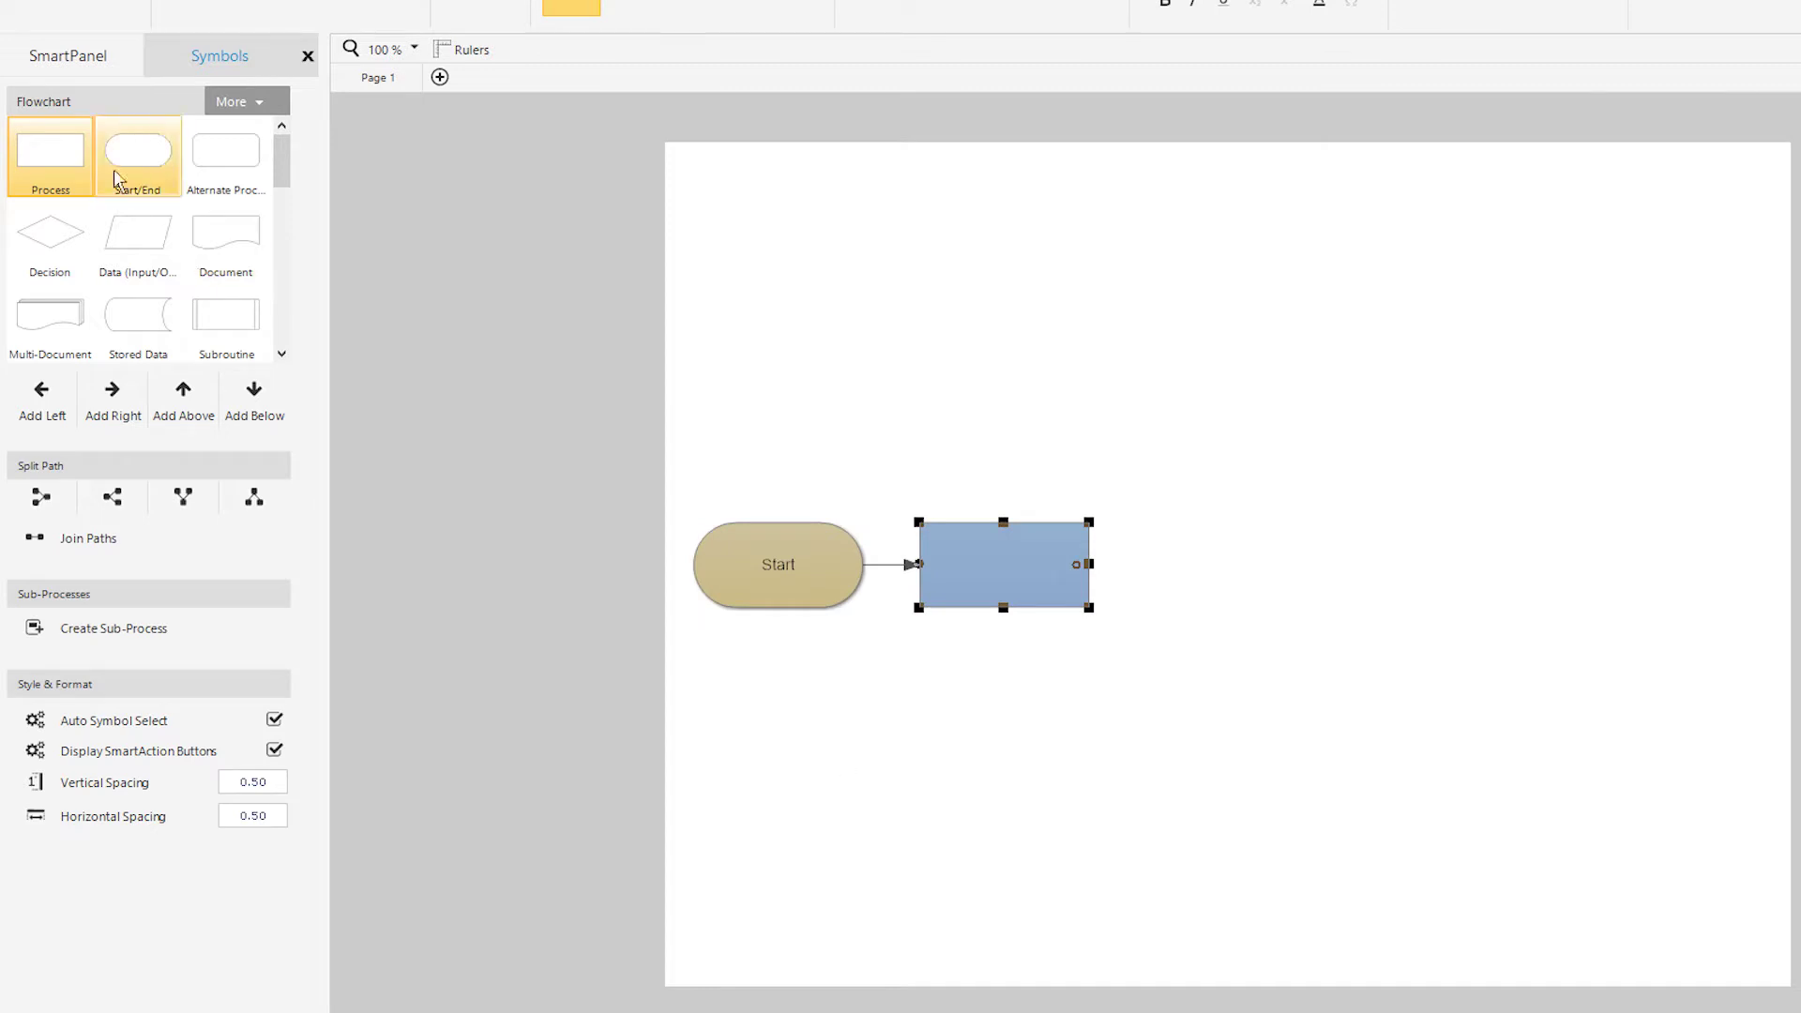
left_click(1079, 479)
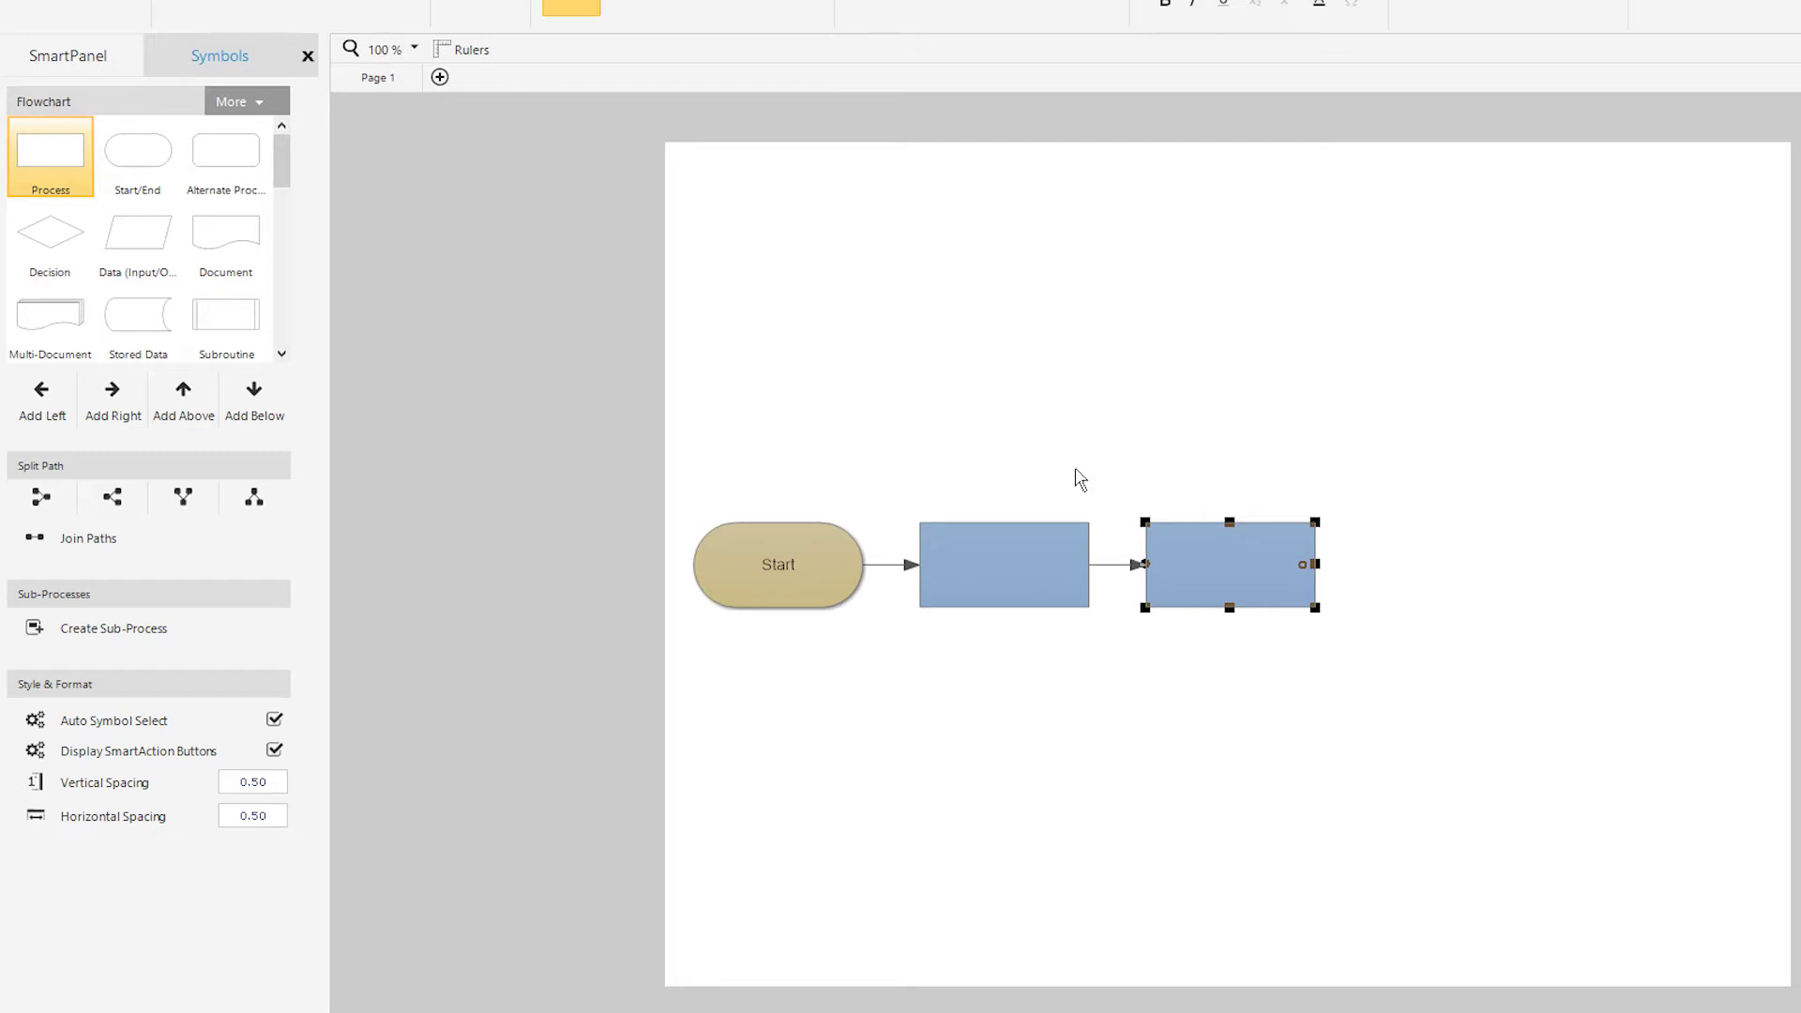
left_click(64, 167)
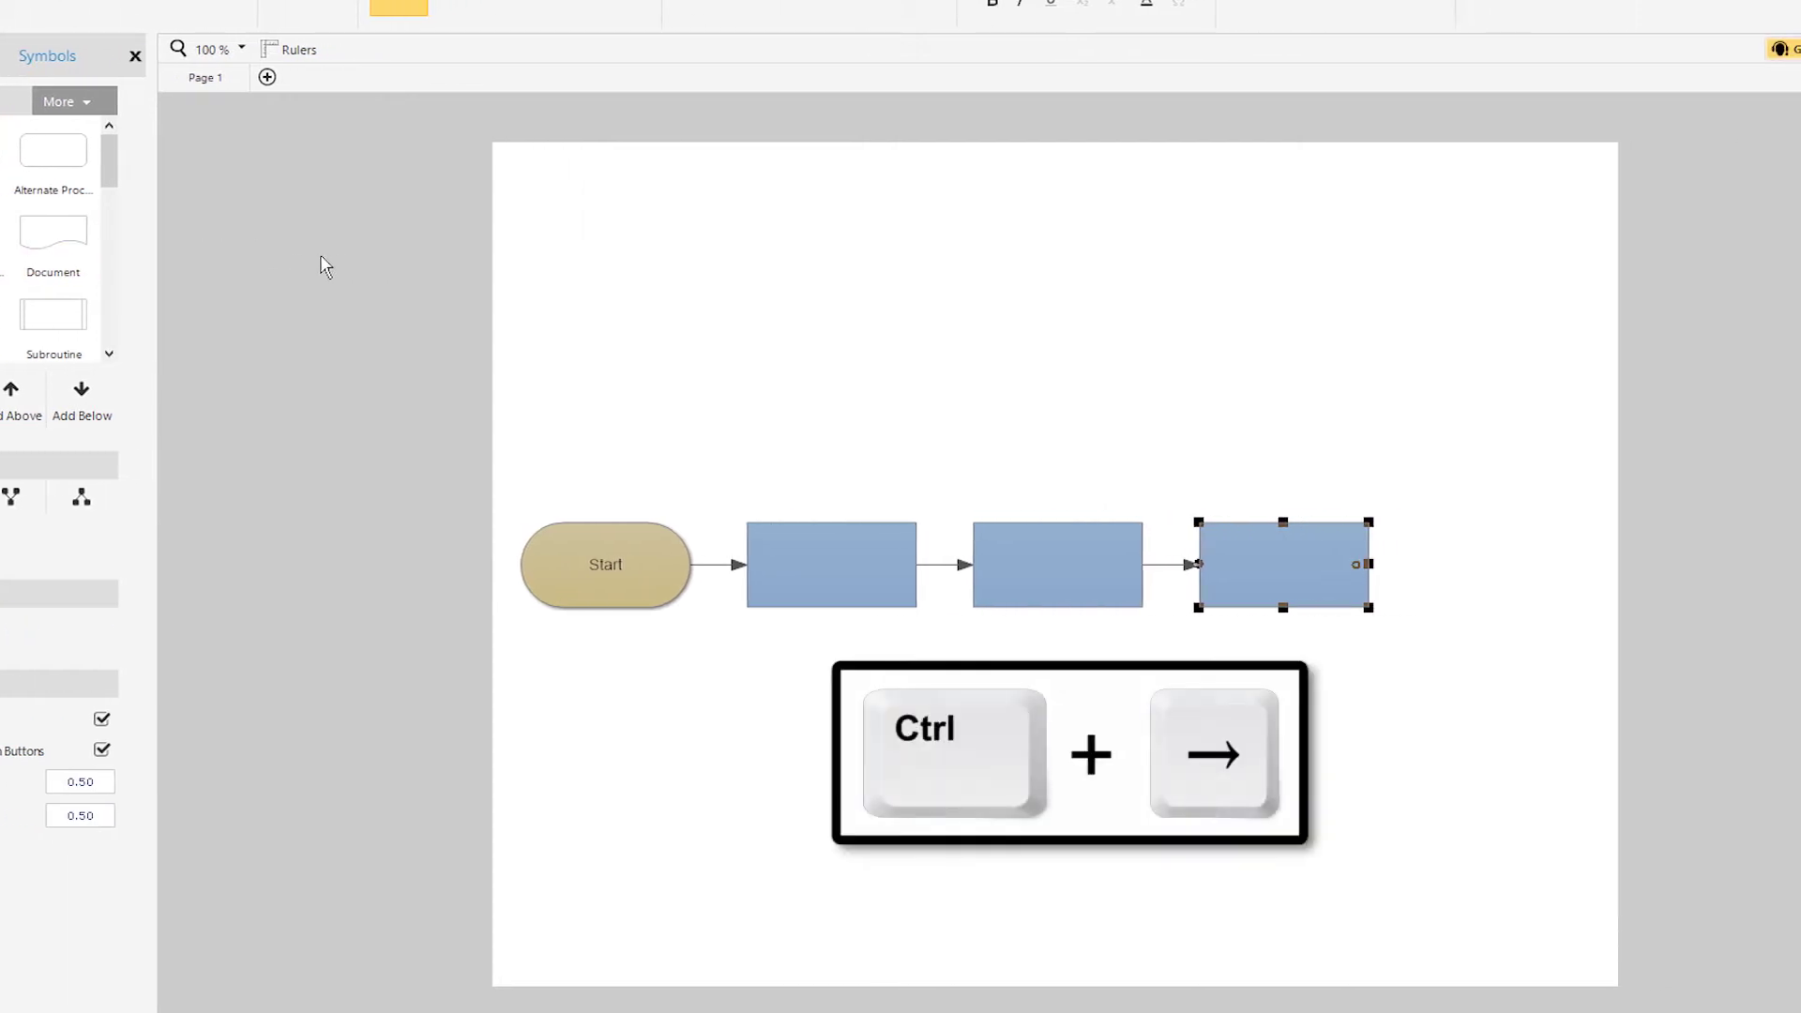
key("ctrl+Right")
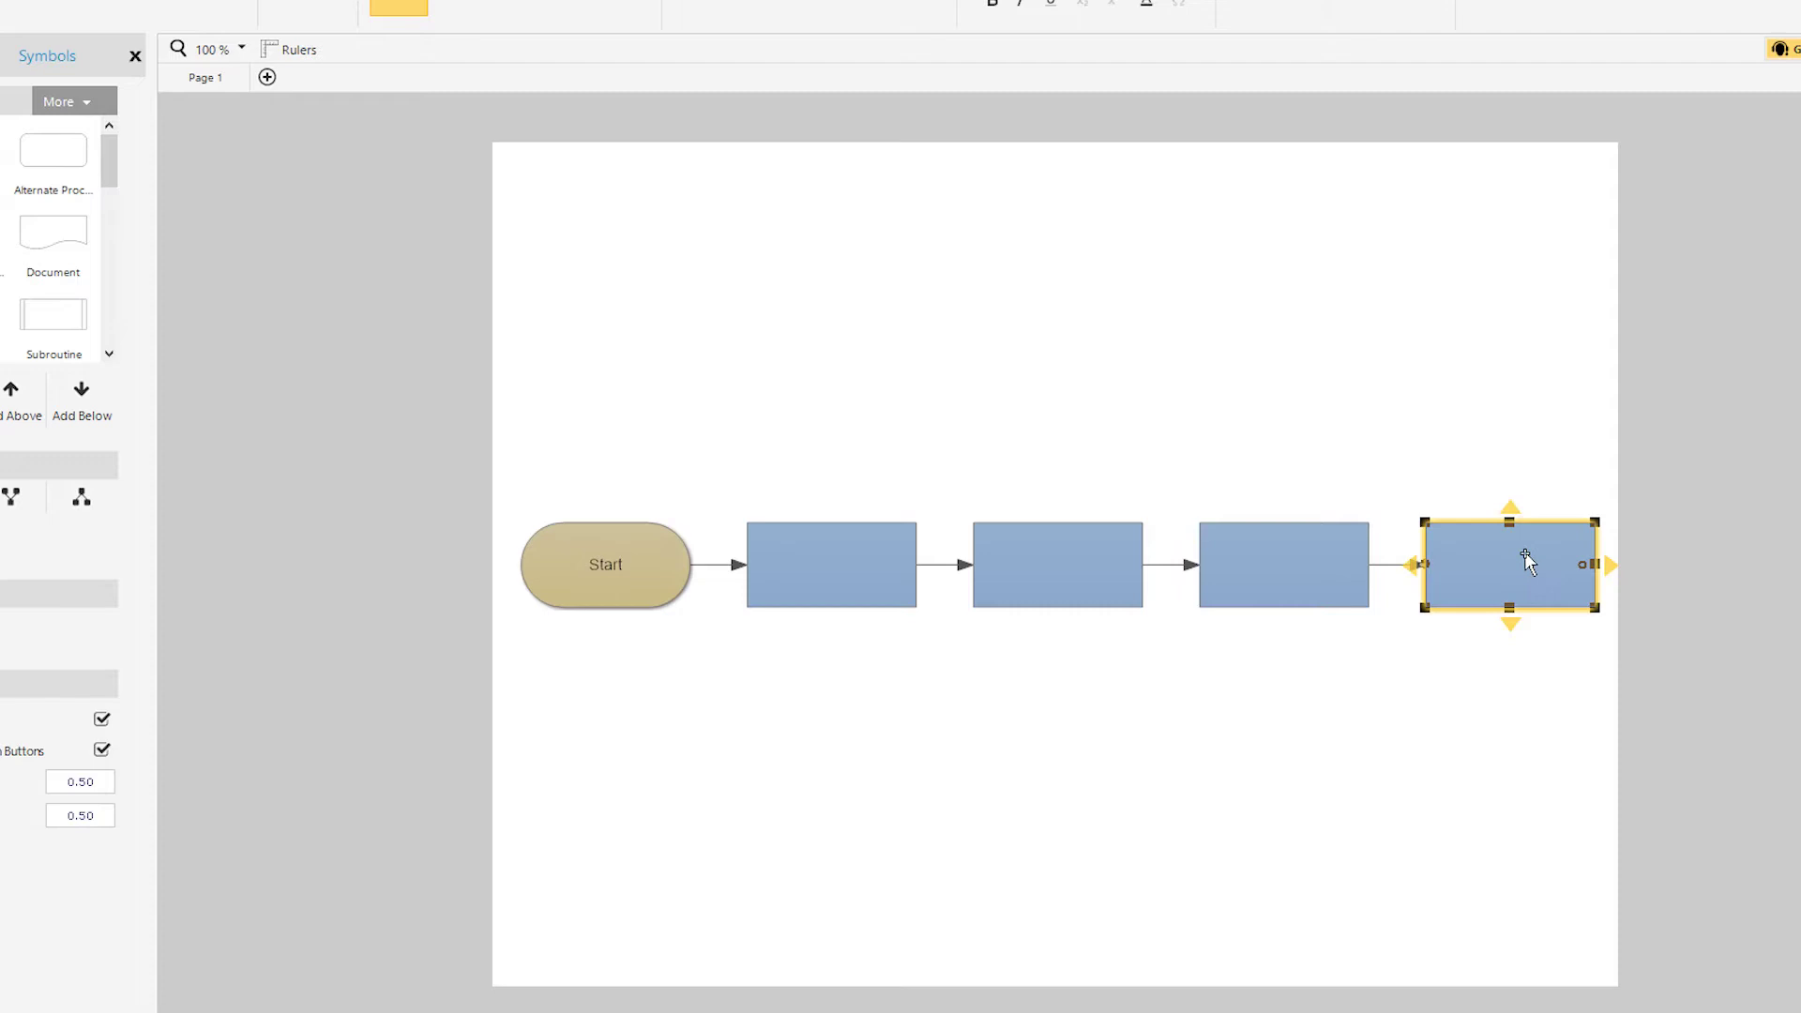
left_click(1037, 559)
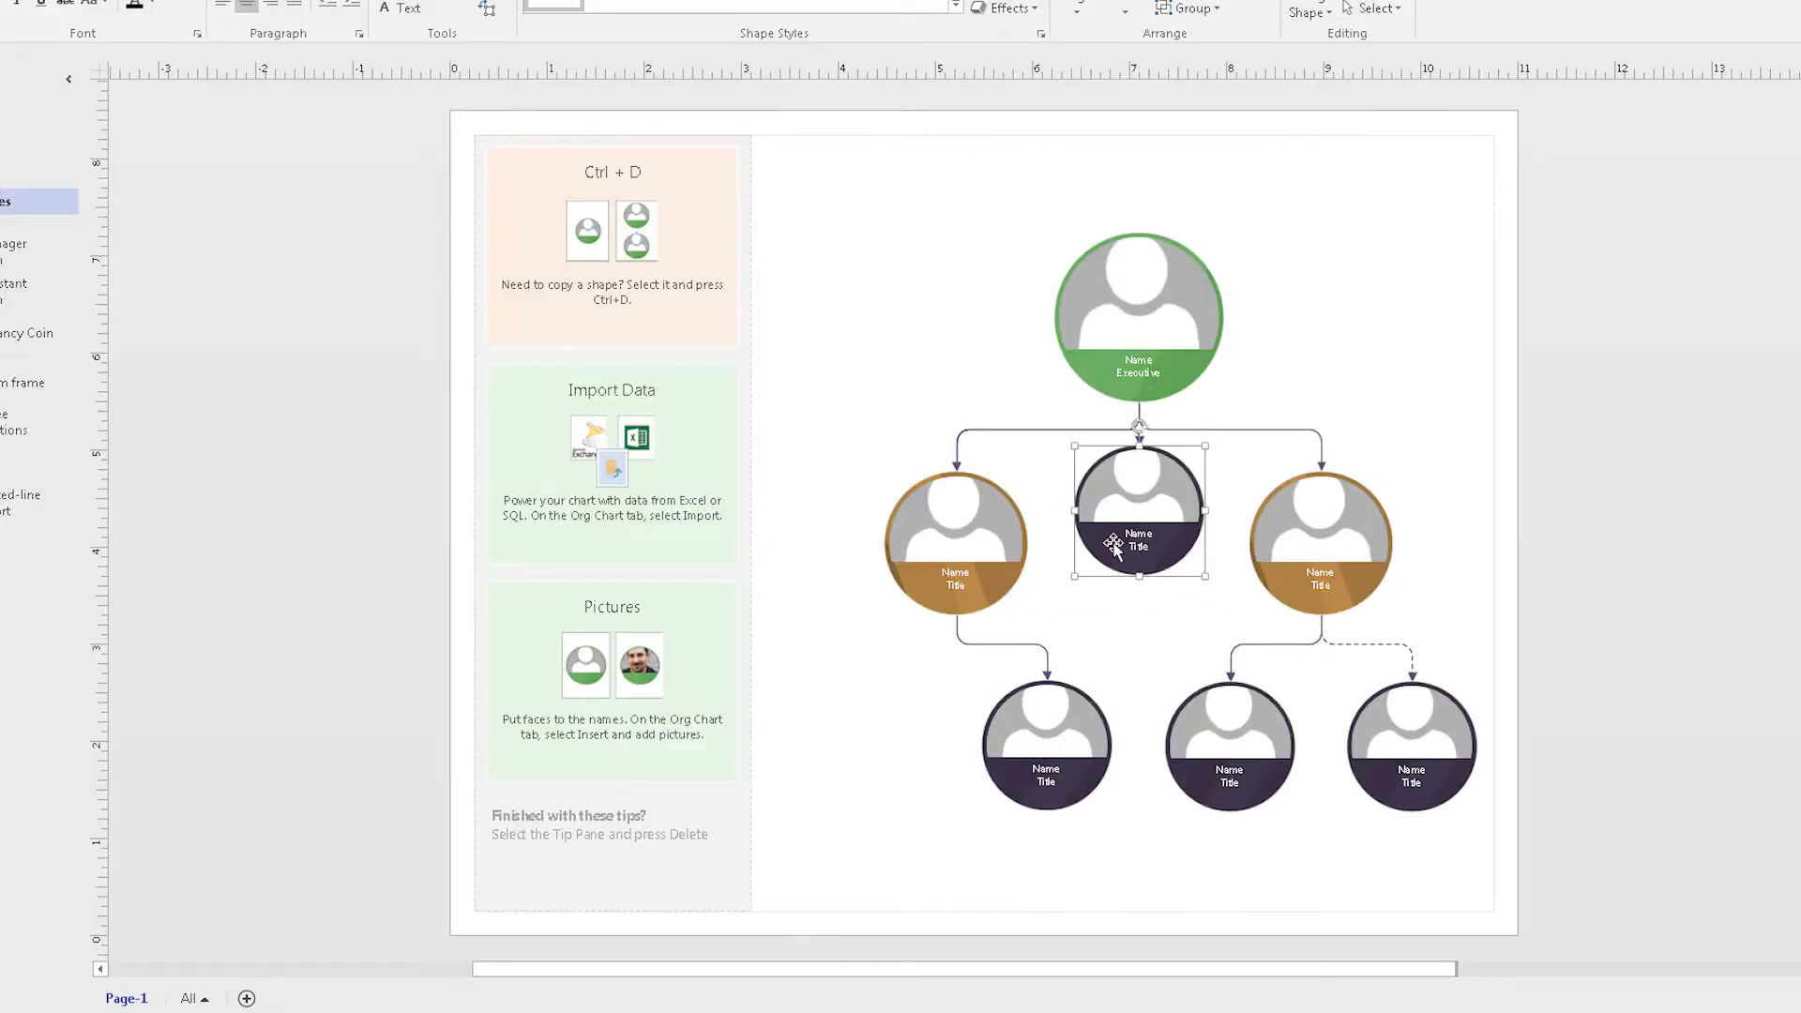
Step: Rearrange the org chart: add a Name/Title circle, move Training and move Accounts under VP Marketing
left_click_drag(1126, 549, 1026, 563)
left_click_drag(1041, 722, 1328, 663)
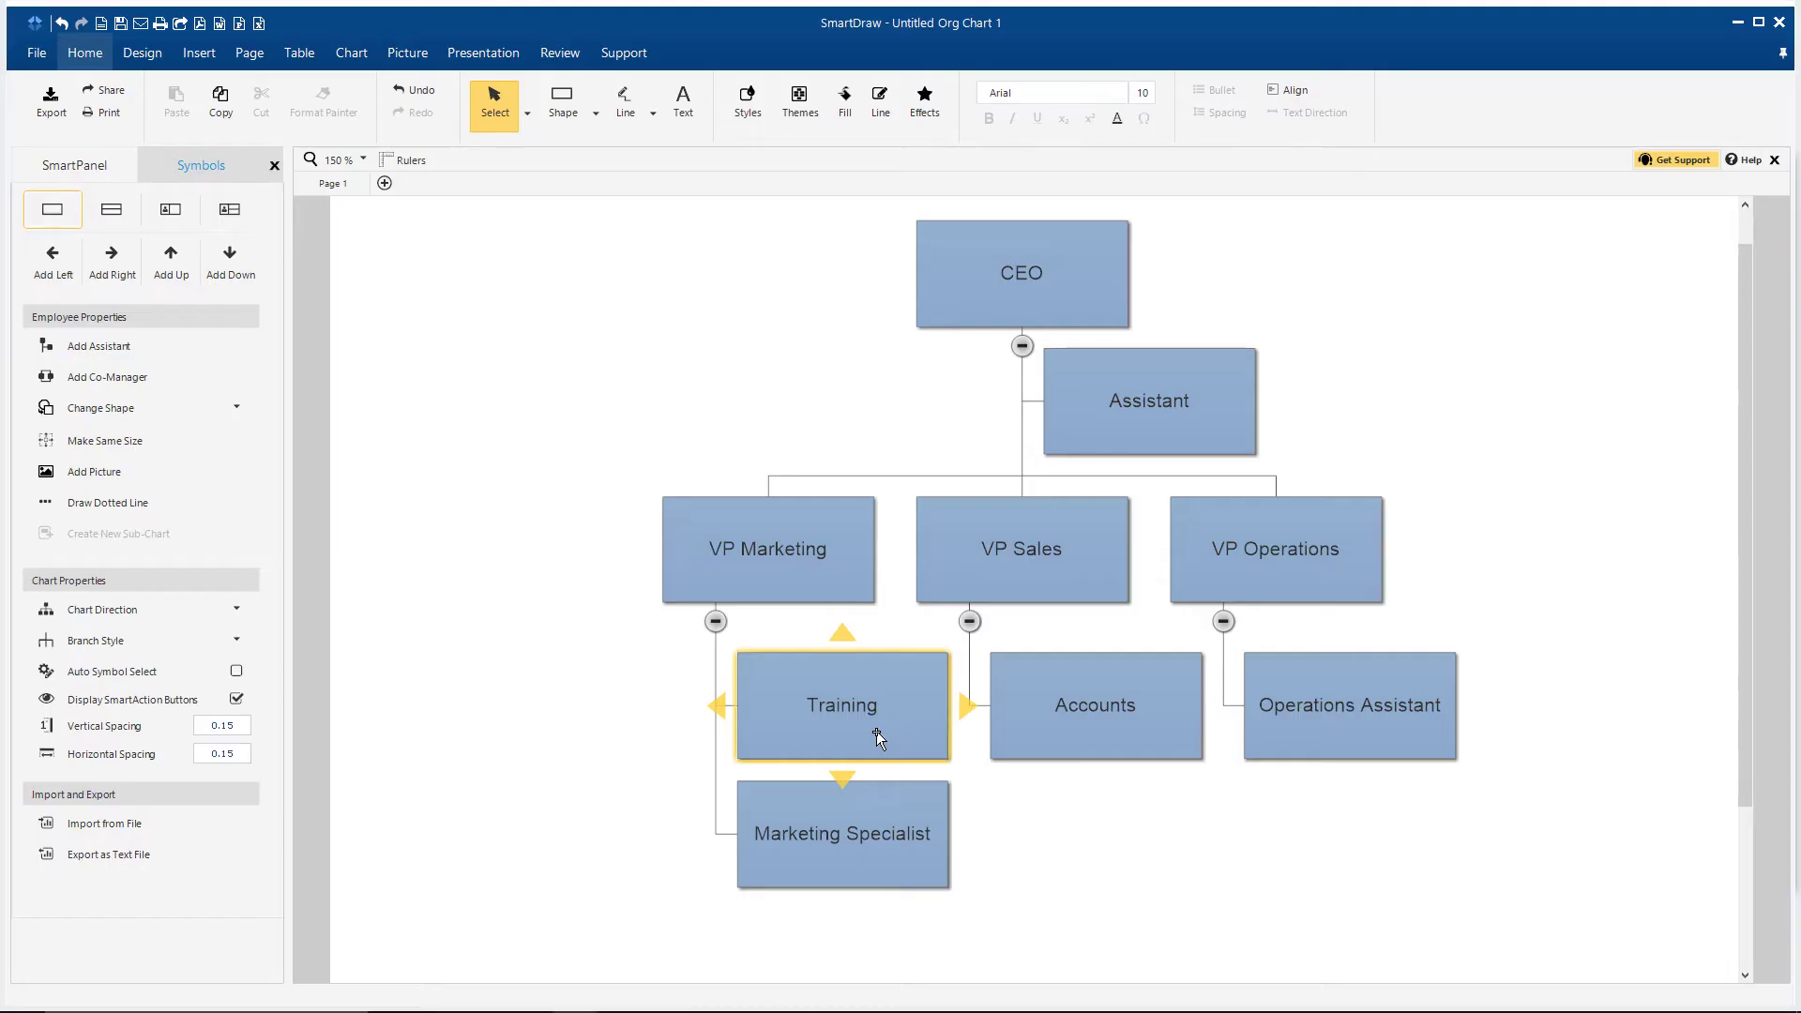
left_click_drag(872, 736, 1351, 835)
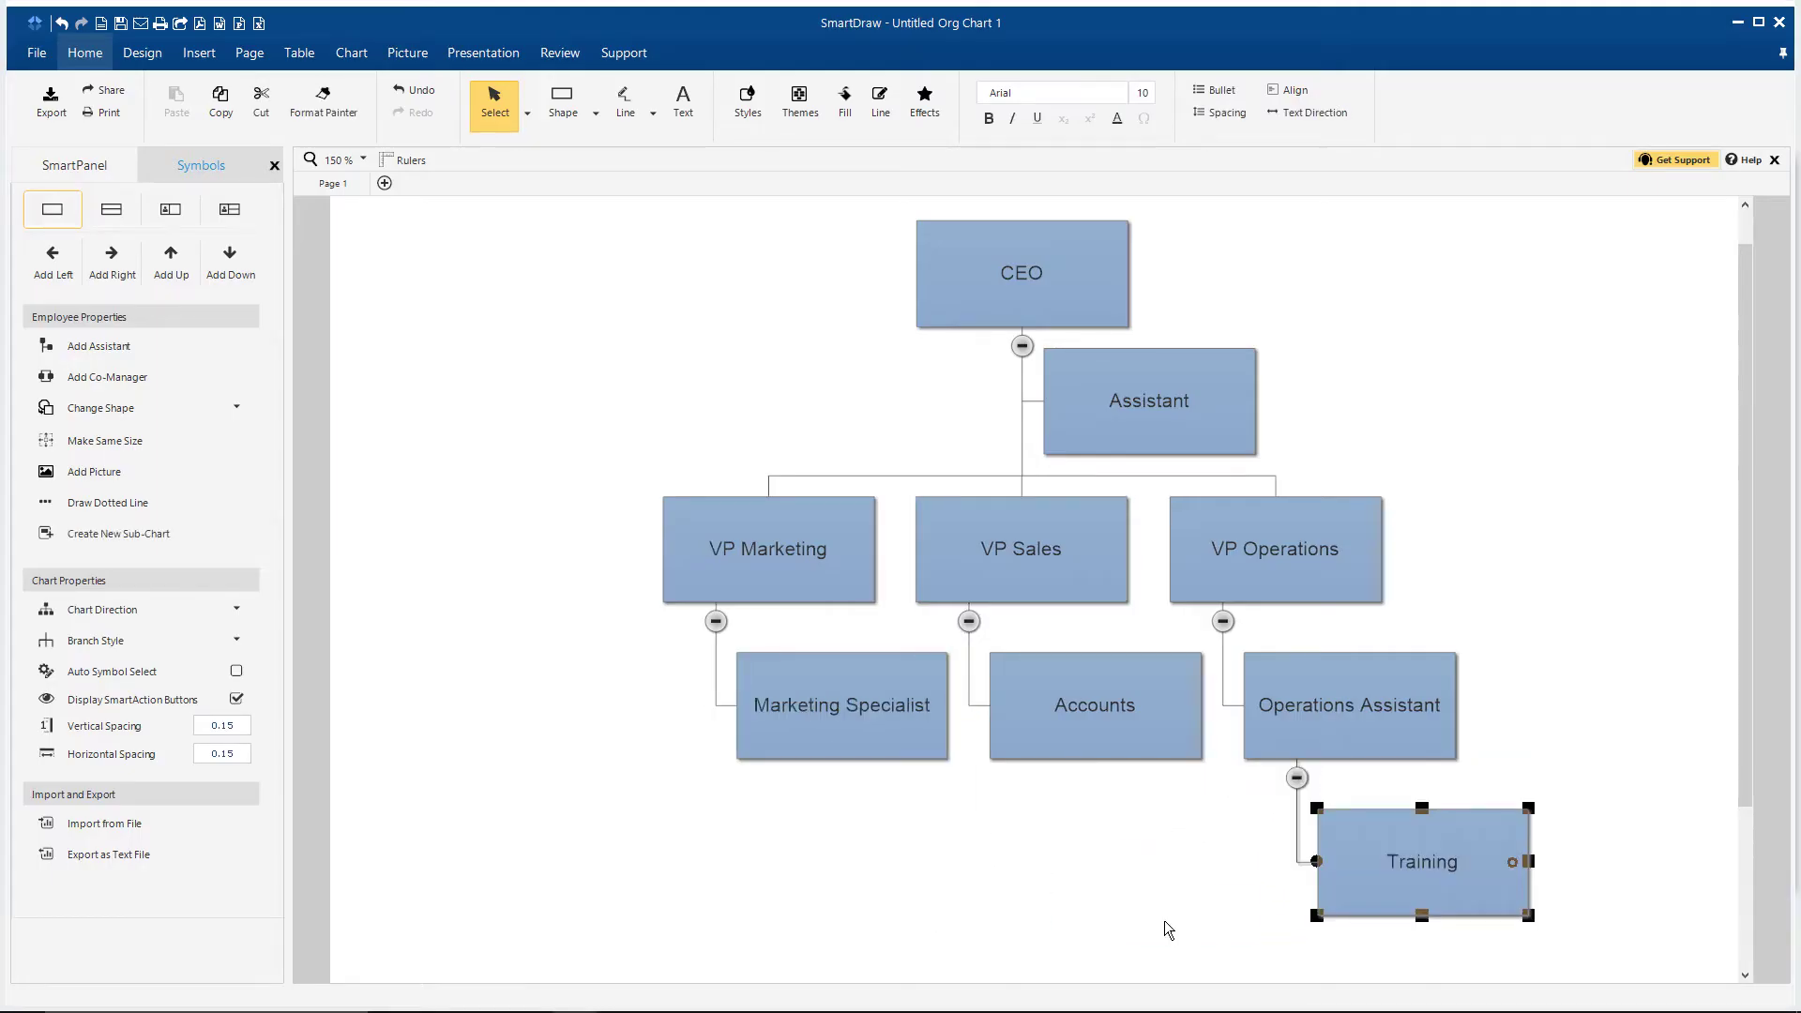
left_click_drag(1107, 741, 751, 730)
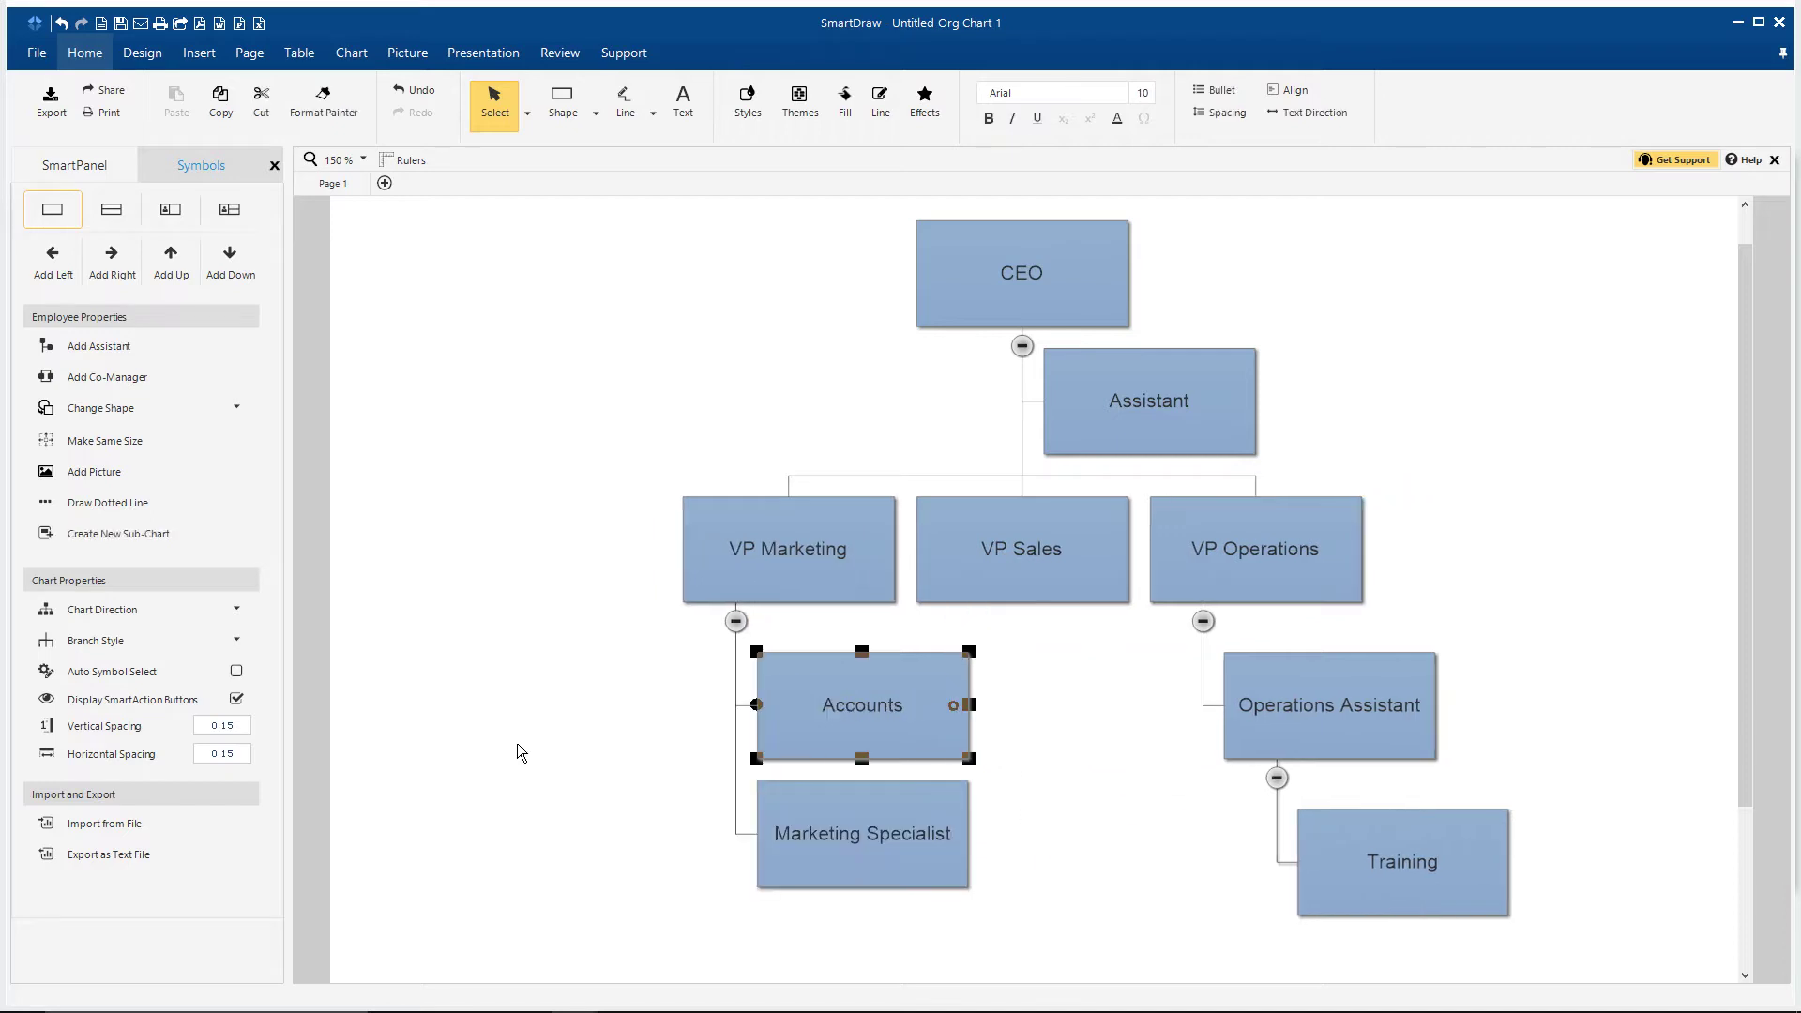
left_click(517, 750)
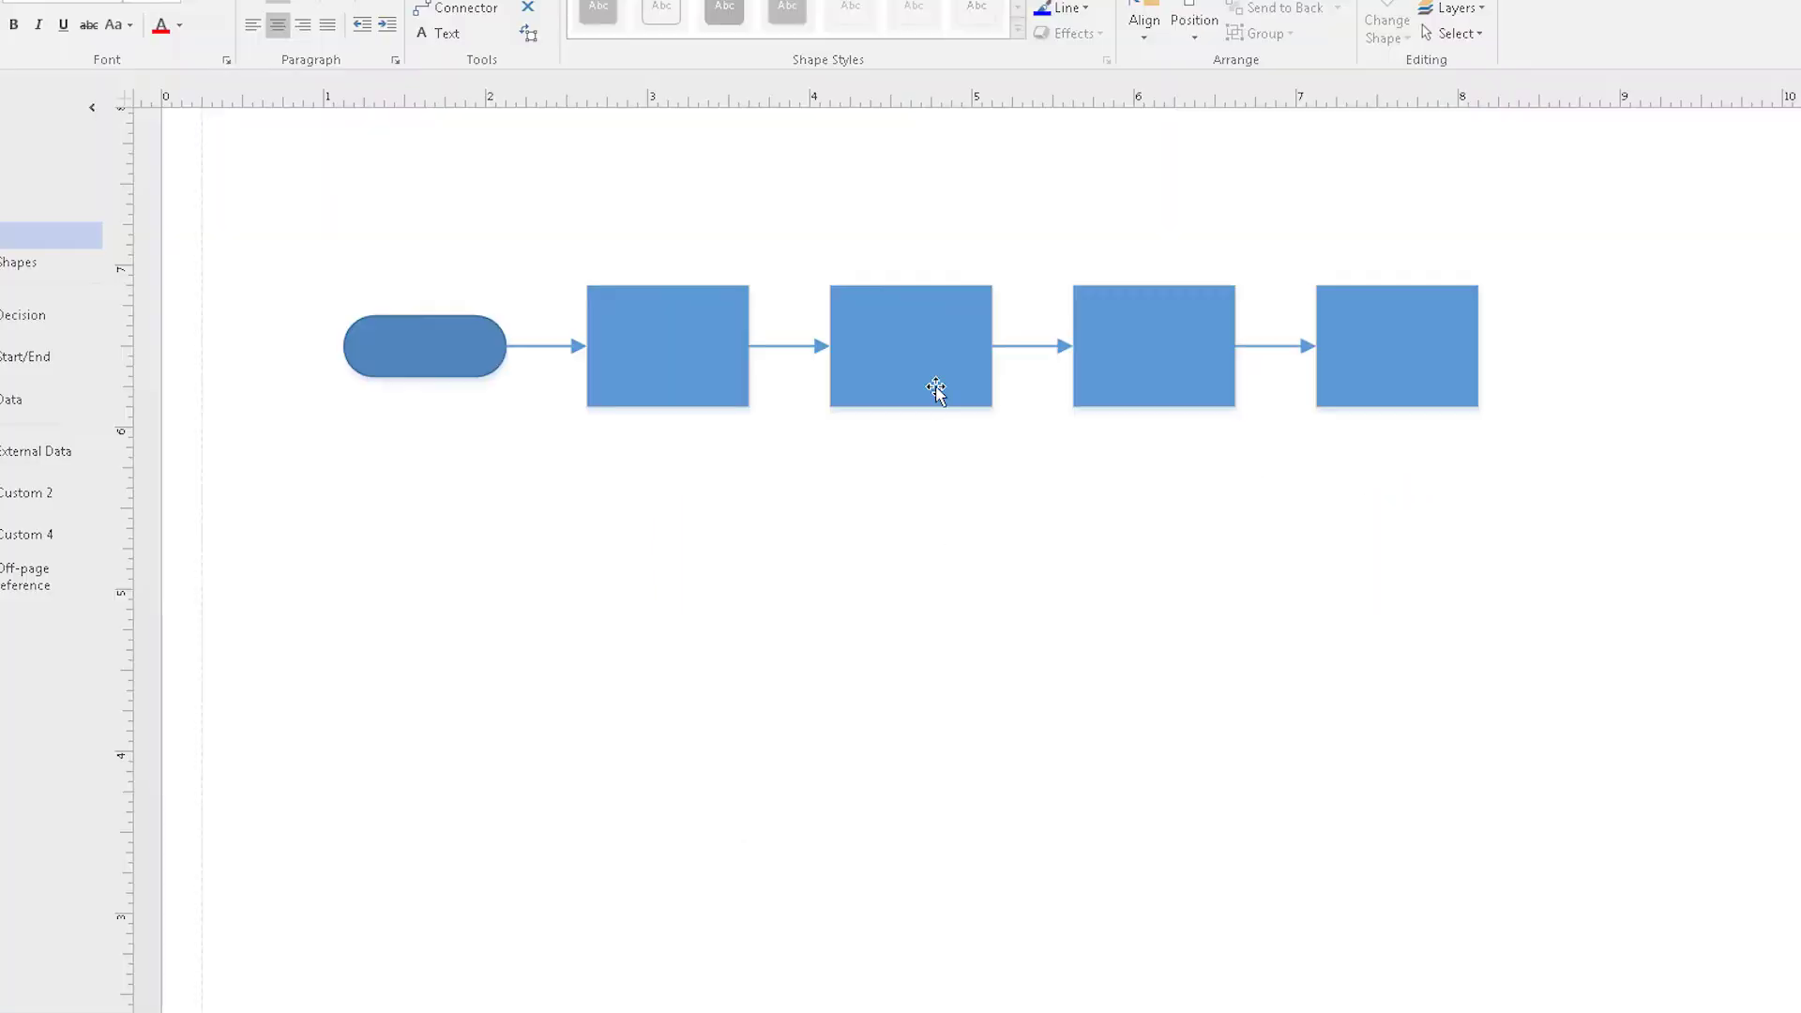
Step: Delete process boxes 2 and 4 so the flowchart runs Start, 1, 3
left_click(935, 390)
key("Delete")
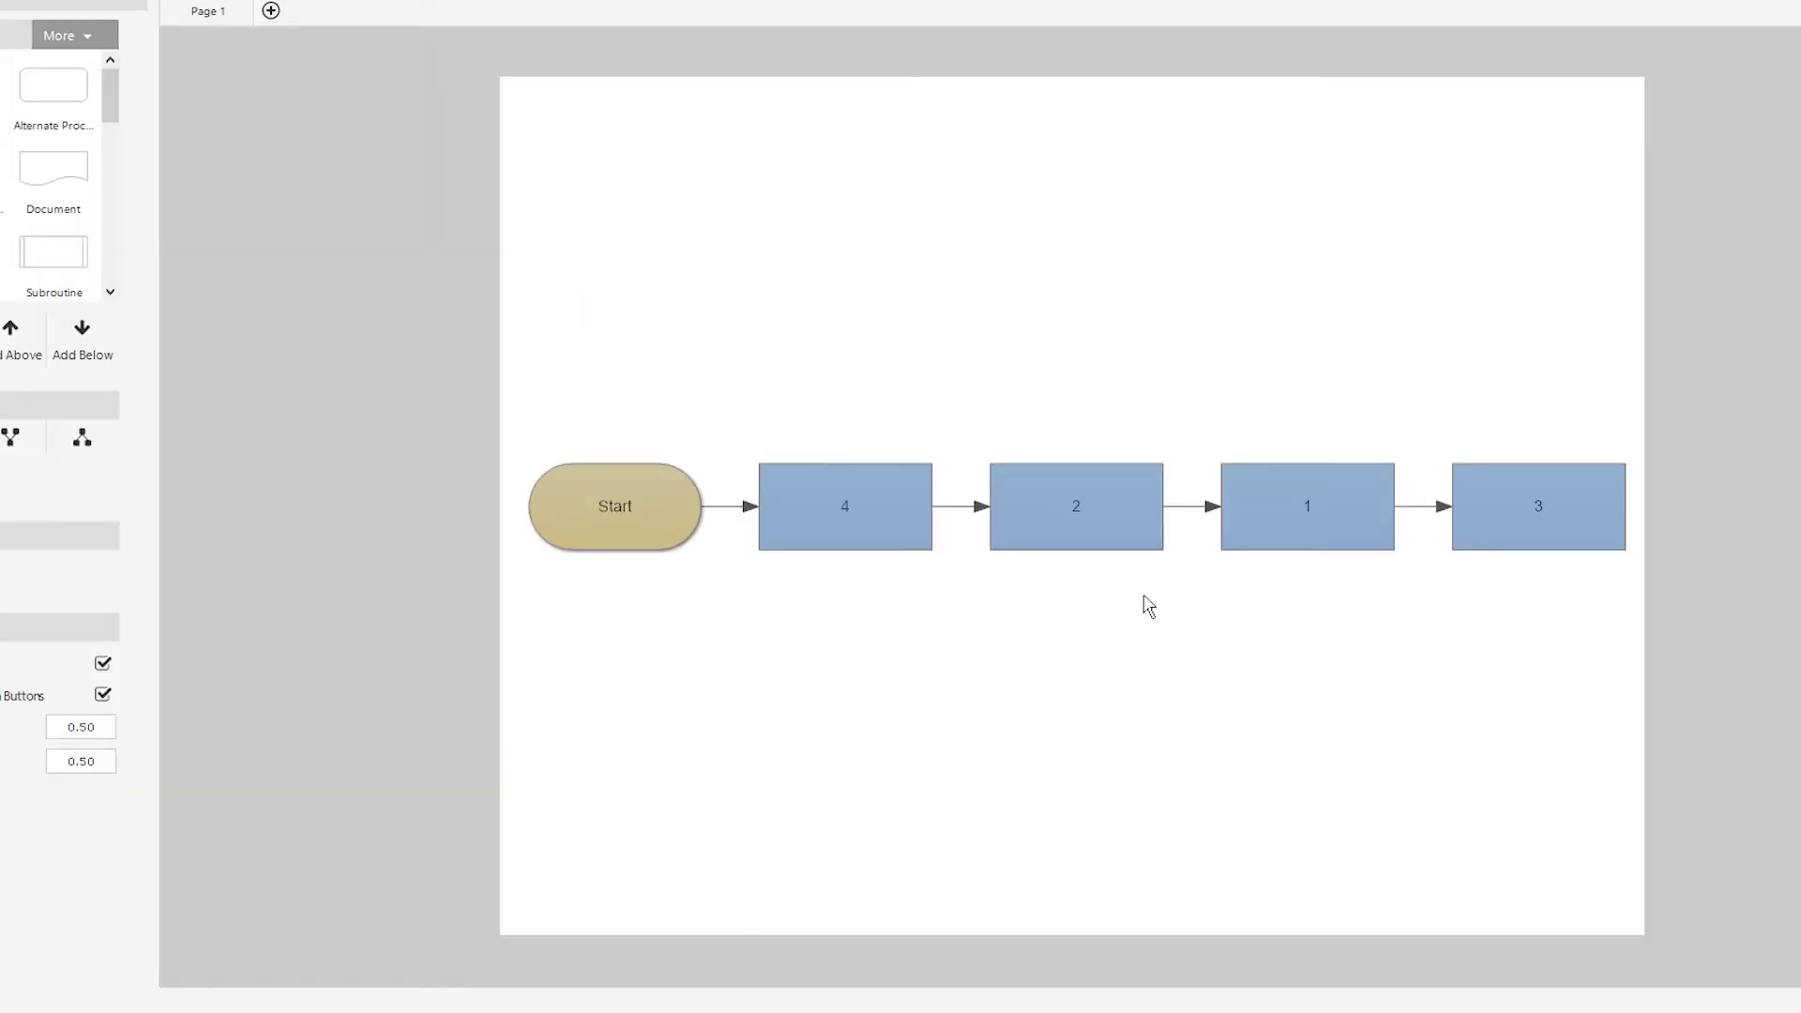
left_click(1082, 532)
key("Delete")
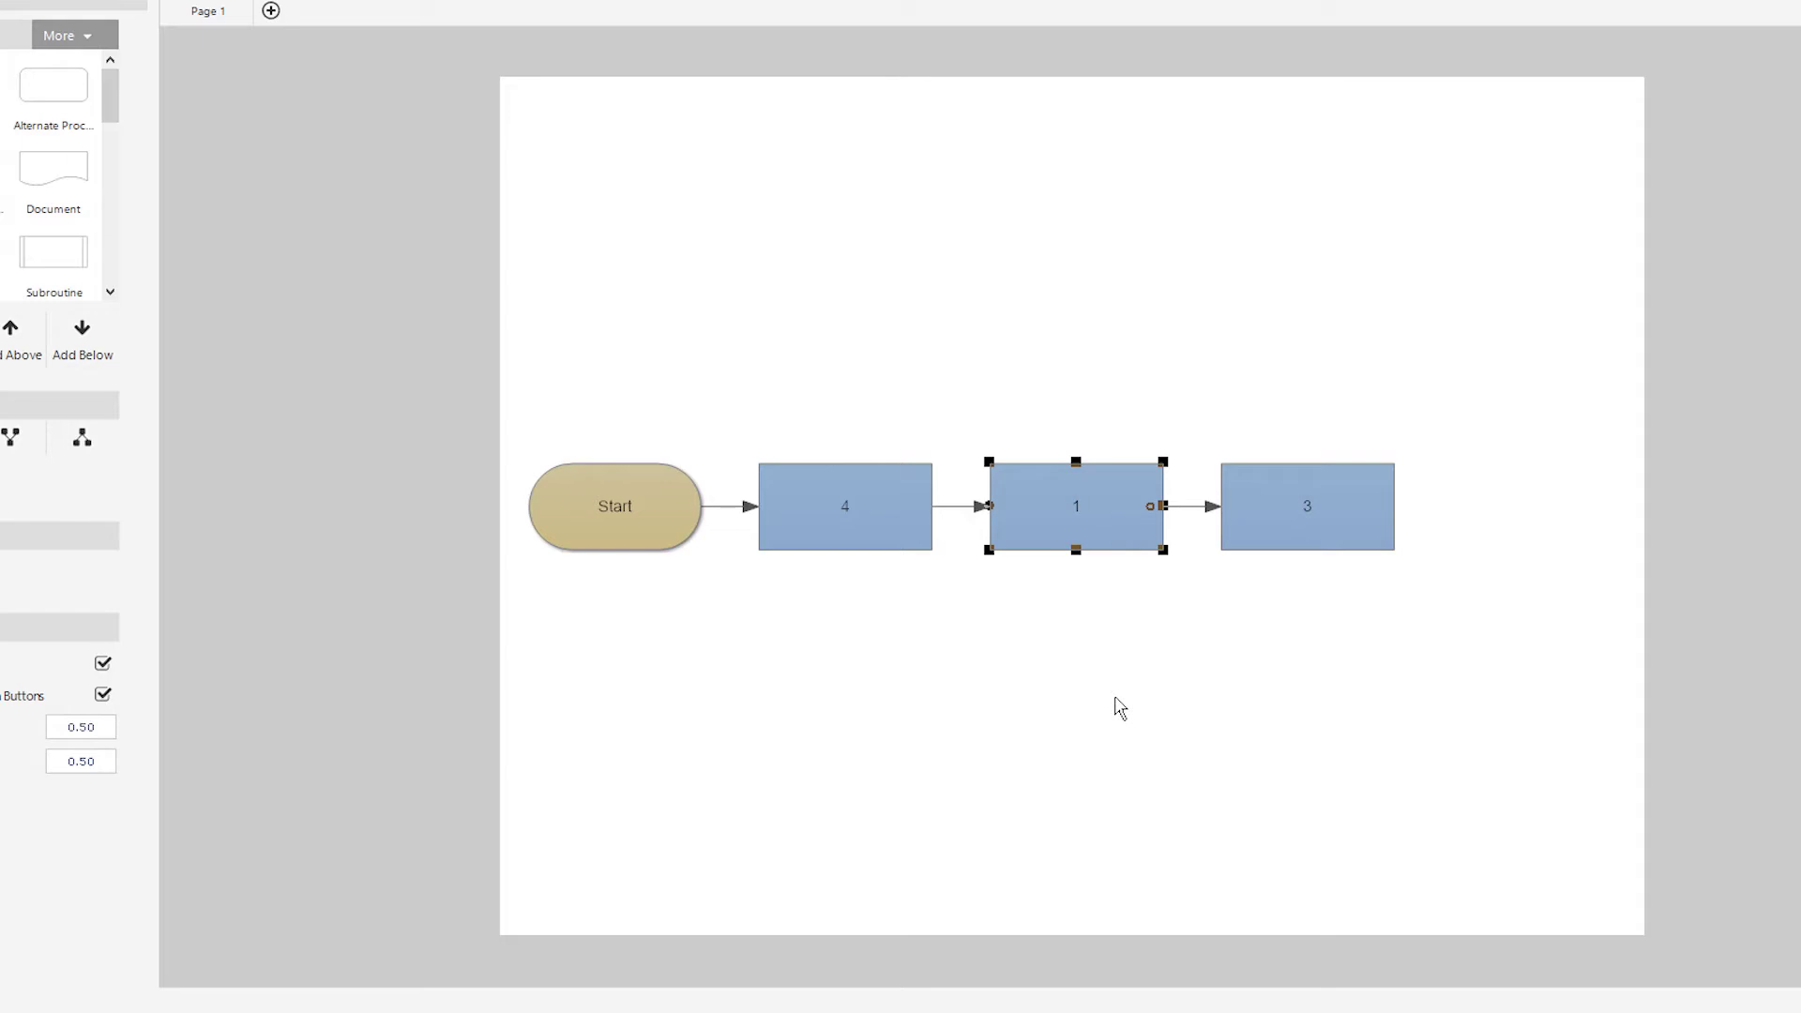
left_click(842, 508)
key("Delete")
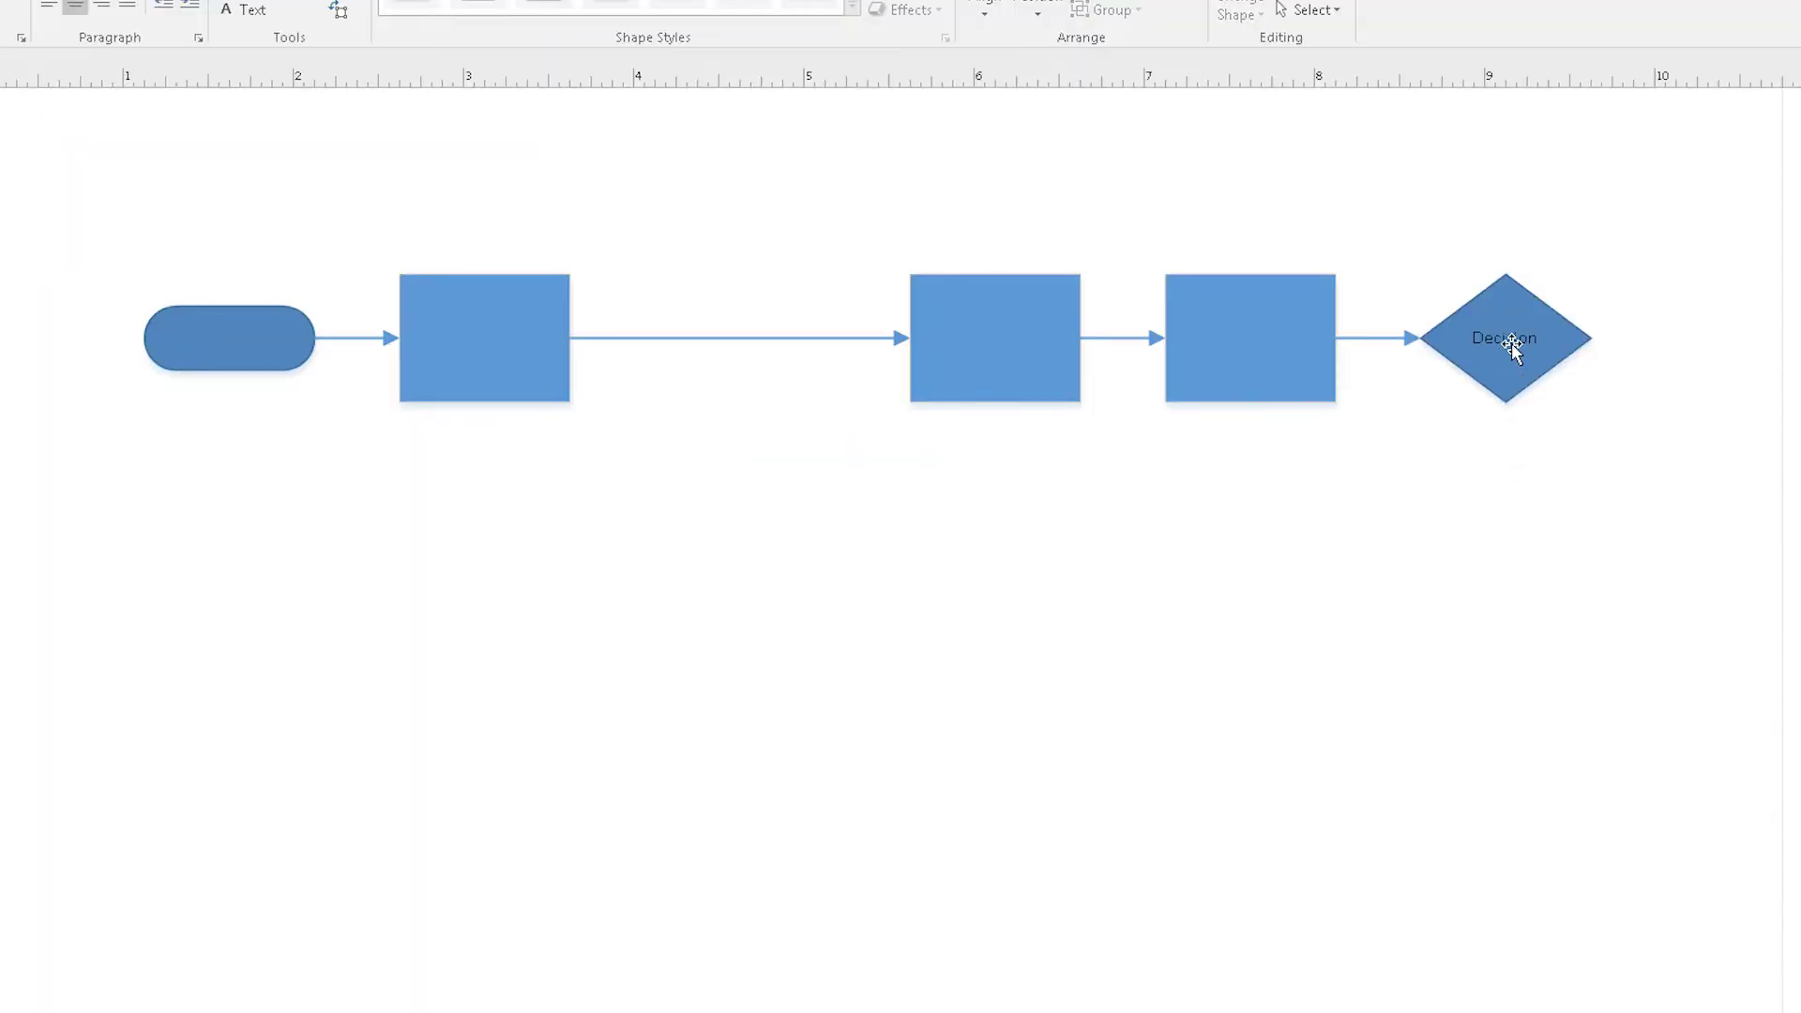
Step: Paste the word Decision twice more into the decision shape's text
double_click(1512, 343)
key("ctrl+c")
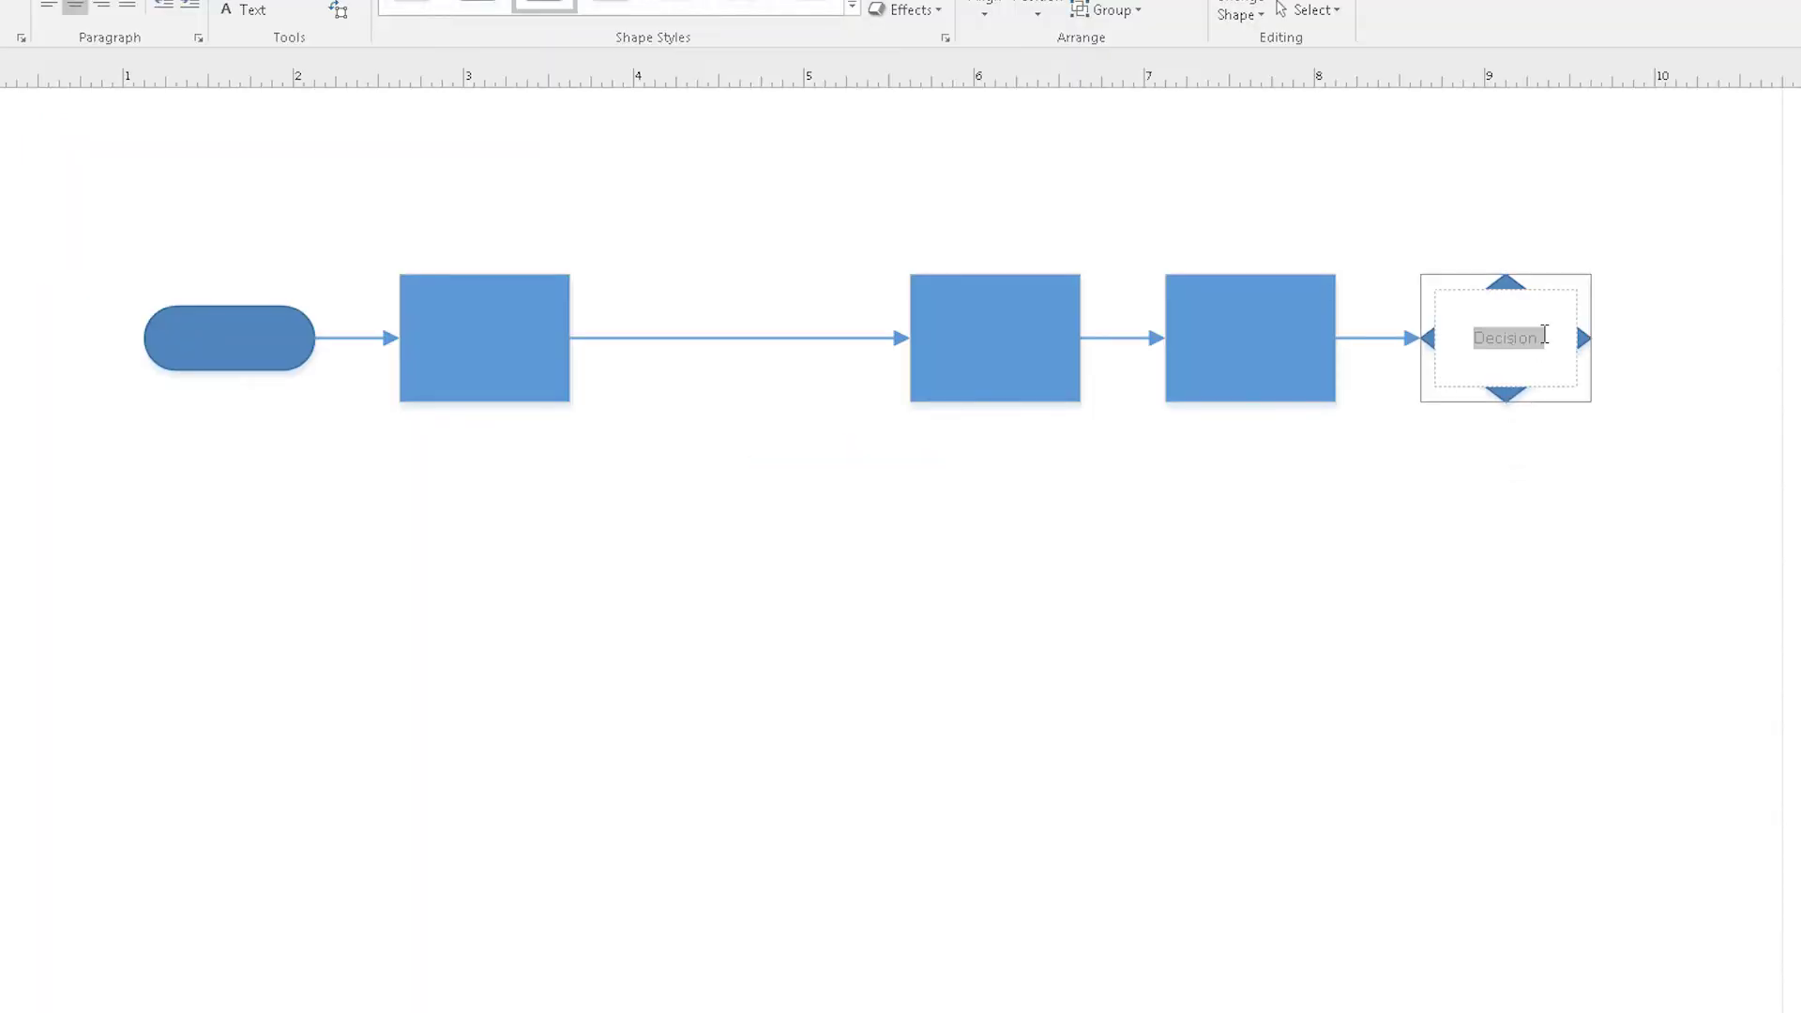
left_click(1554, 336)
key("ctrl+v")
key("ctrl+v")
key("ctrl+v")
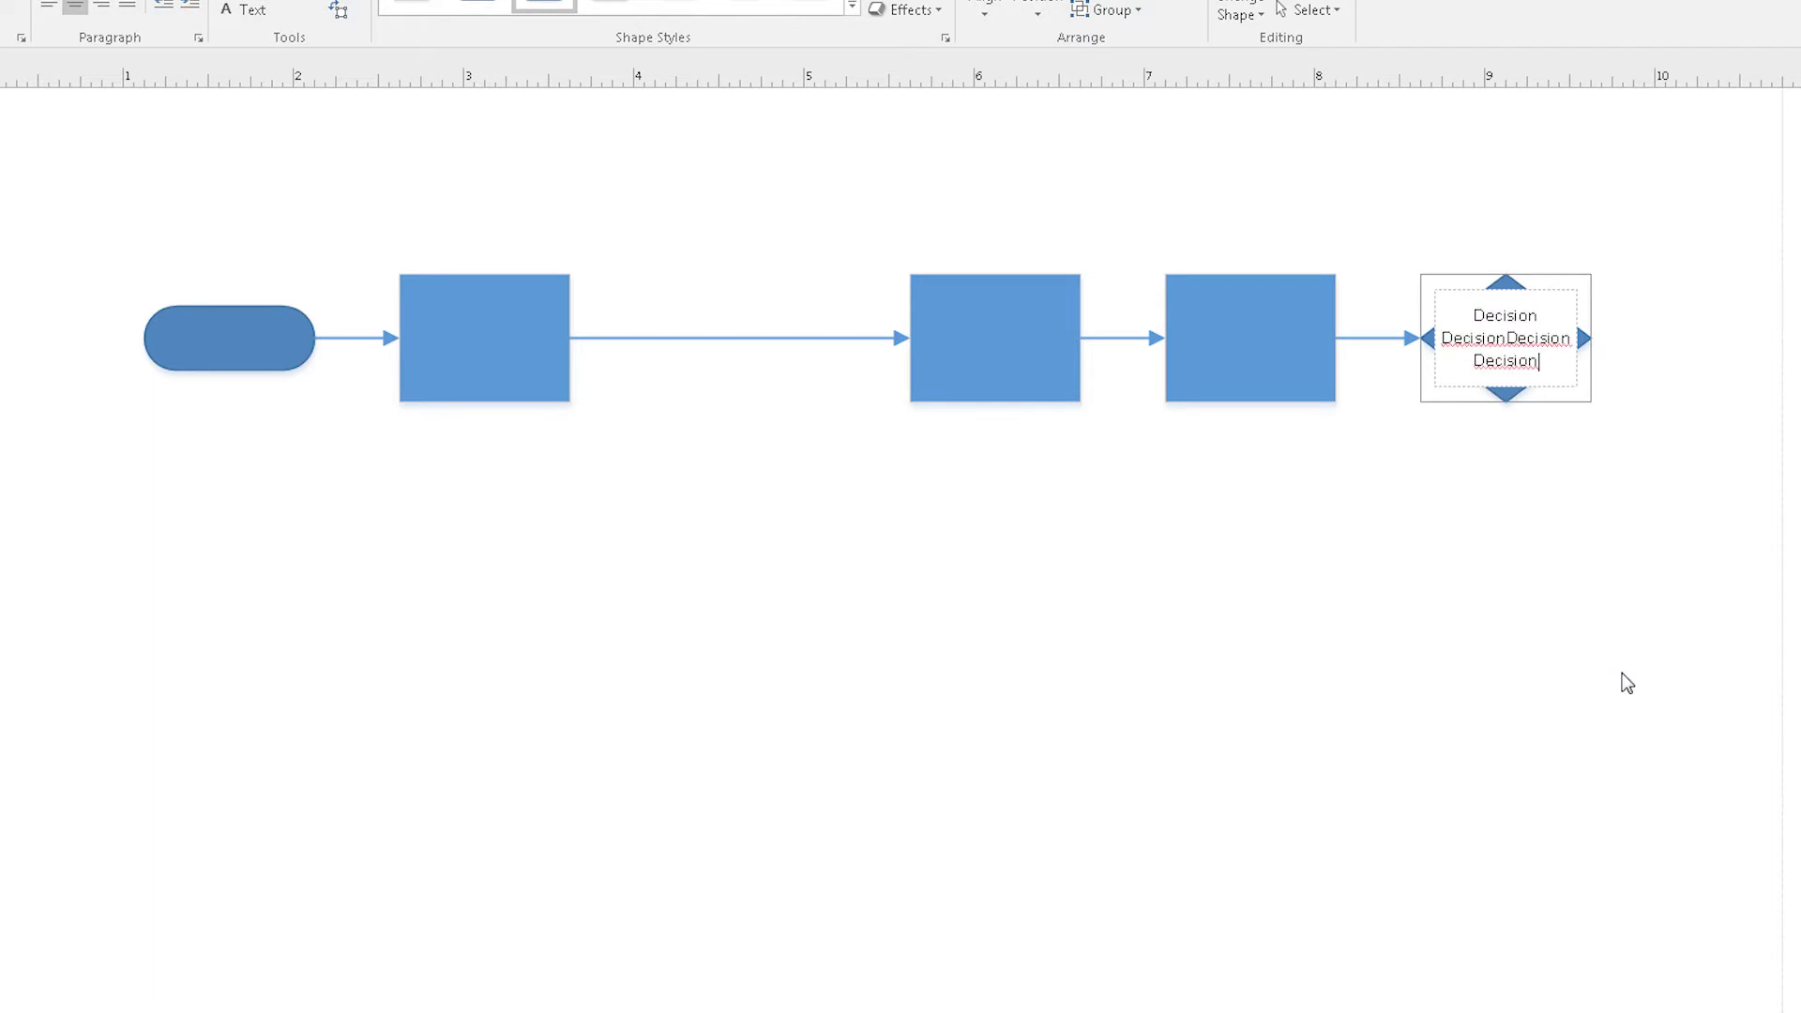
key("ctrl+v")
key("ctrl+v")
key("ctrl+v")
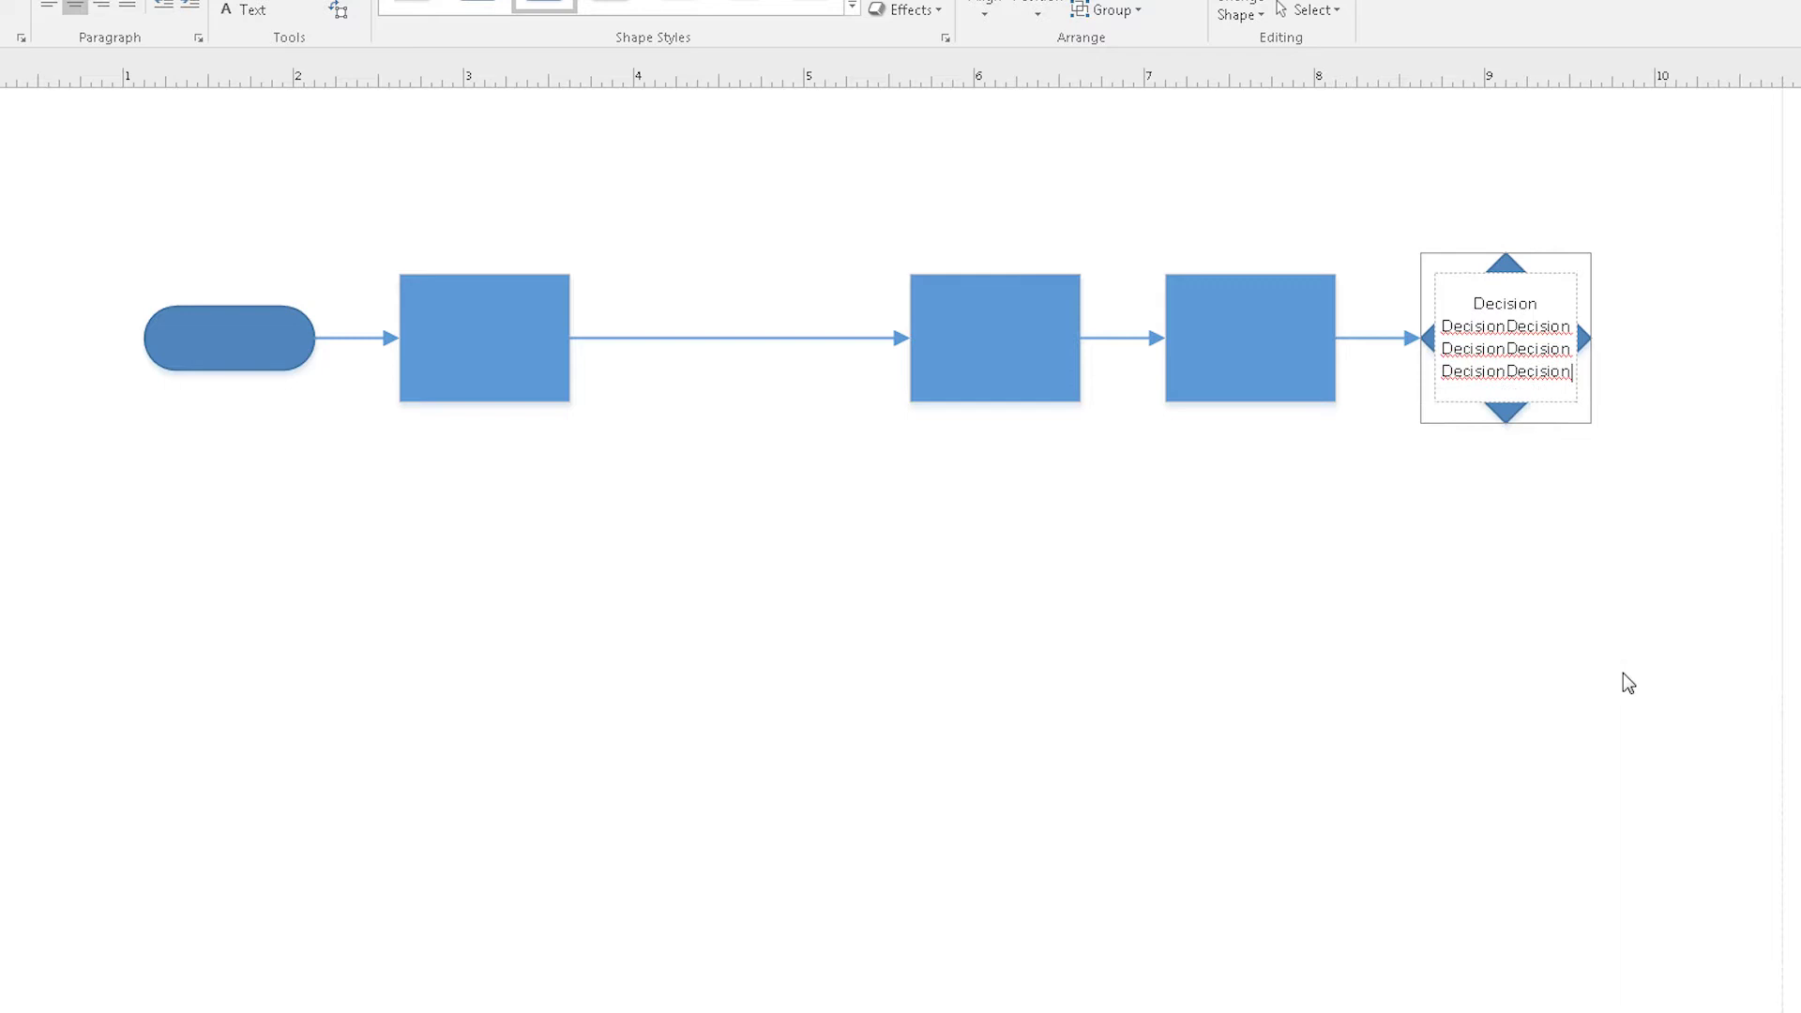
left_click(1623, 673)
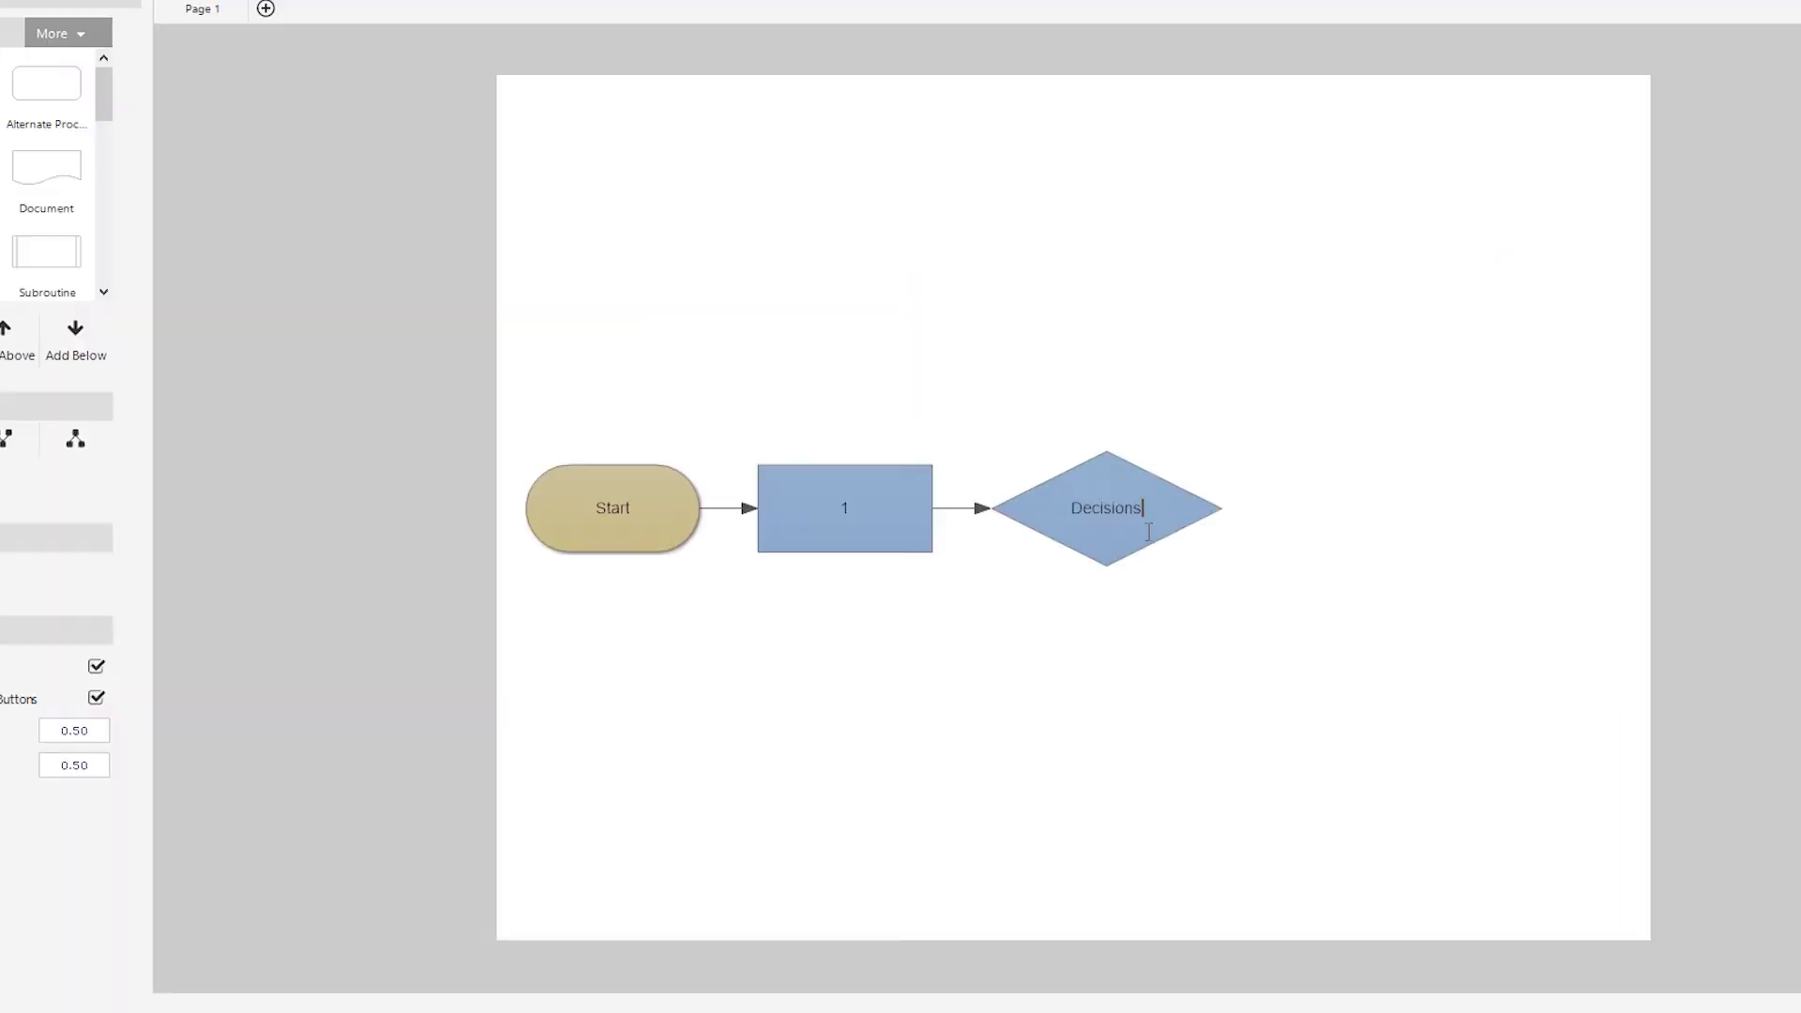
Step: Add a second Decisions line to the diamond's label
double_click(1088, 524)
key("ctrl+c")
left_click(1159, 517)
key("Return")
key("ctrl+v")
key("ctrl+v")
key("ctrl+v")
key("ctrl+v")
key("ctrl+v")
key("ctrl+v")
key("ctrl+v")
key("ctrl+v")
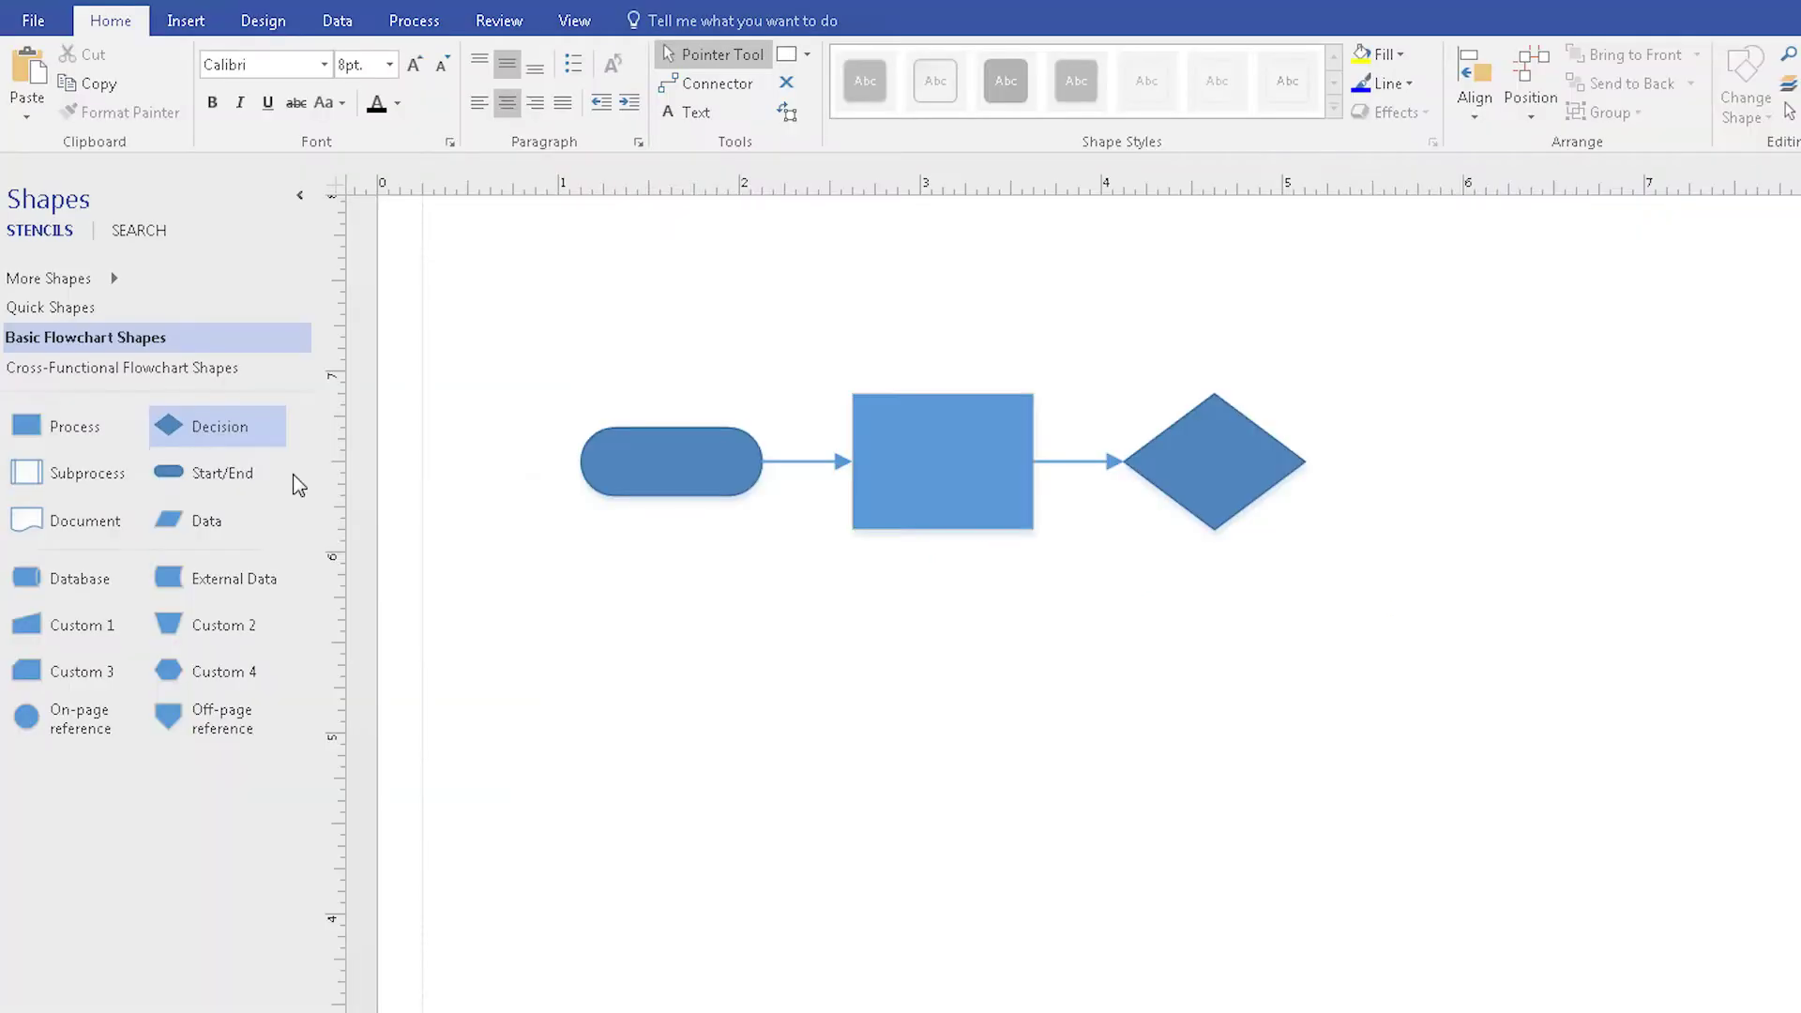
Step: Place two Process boxes right of the diamond and connect the diamond to the upper one
left_click_drag(81, 425, 1488, 370)
left_click_drag(60, 422, 1483, 539)
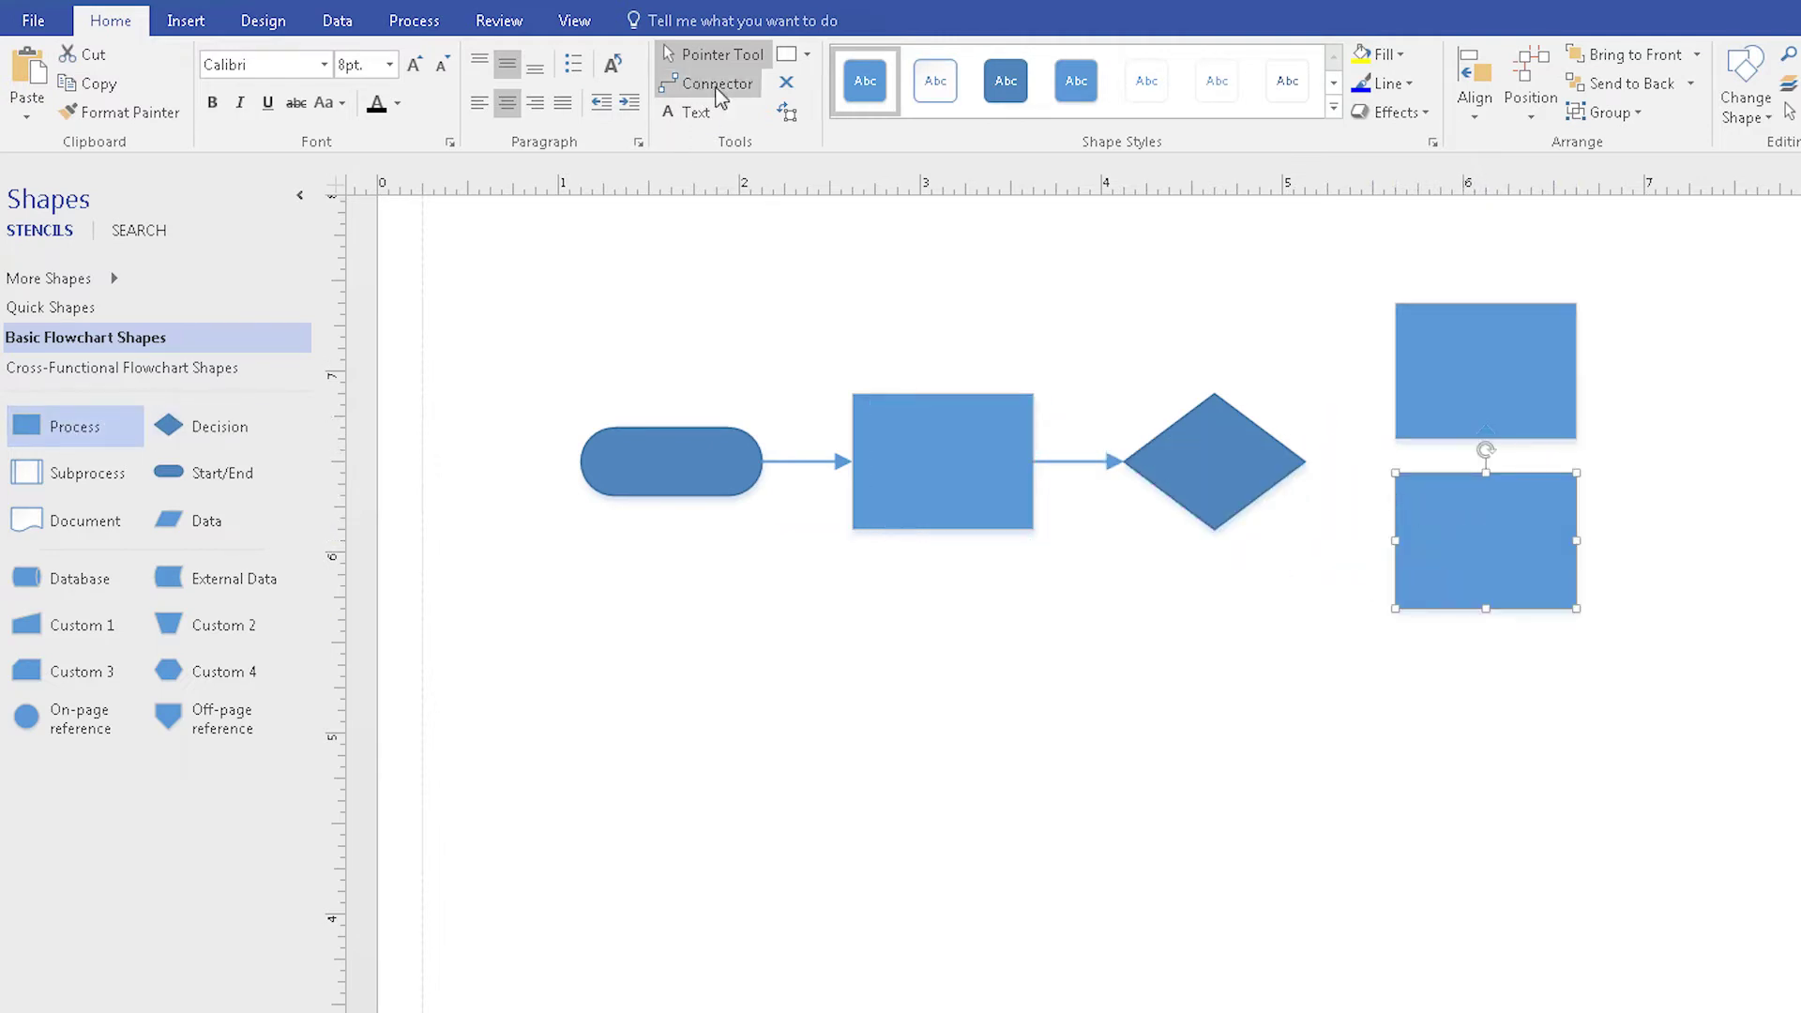
left_click(708, 84)
left_click_drag(1305, 460, 1396, 372)
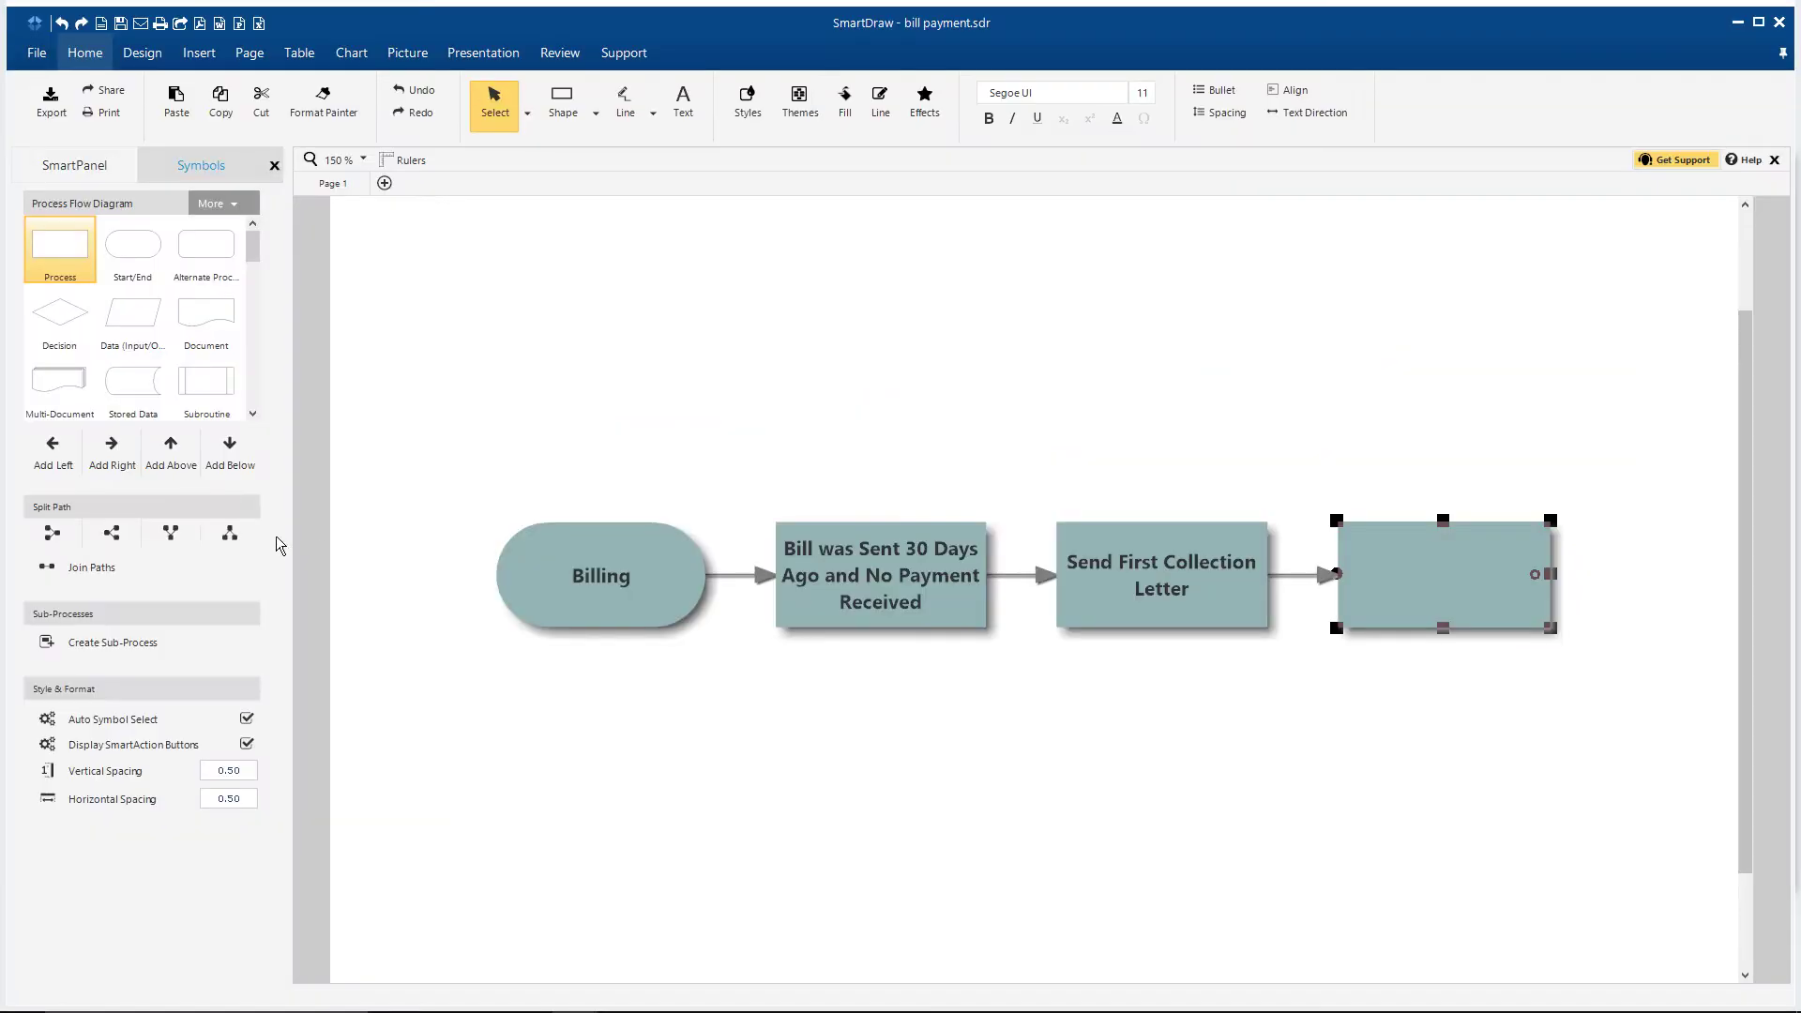
Step: Split the flow after the last box and label it 'Payment Received Within 1 Week?'
left_click(136, 535)
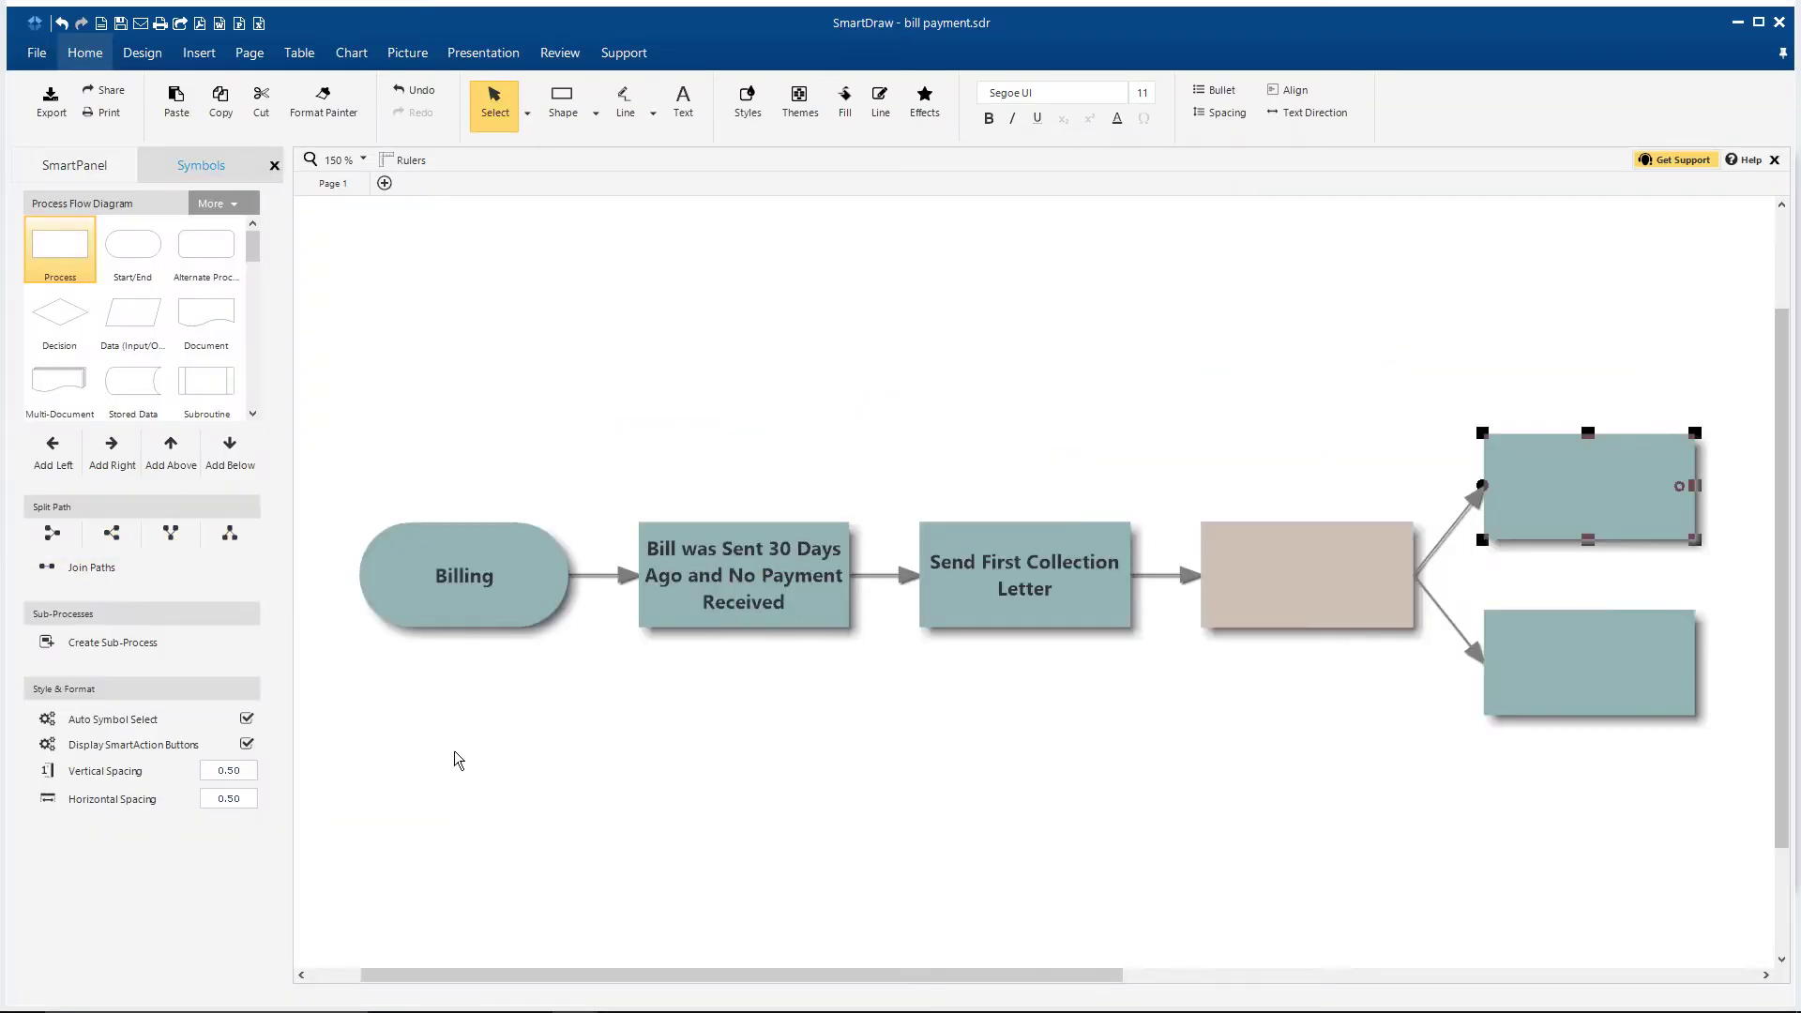
type("Payment Re")
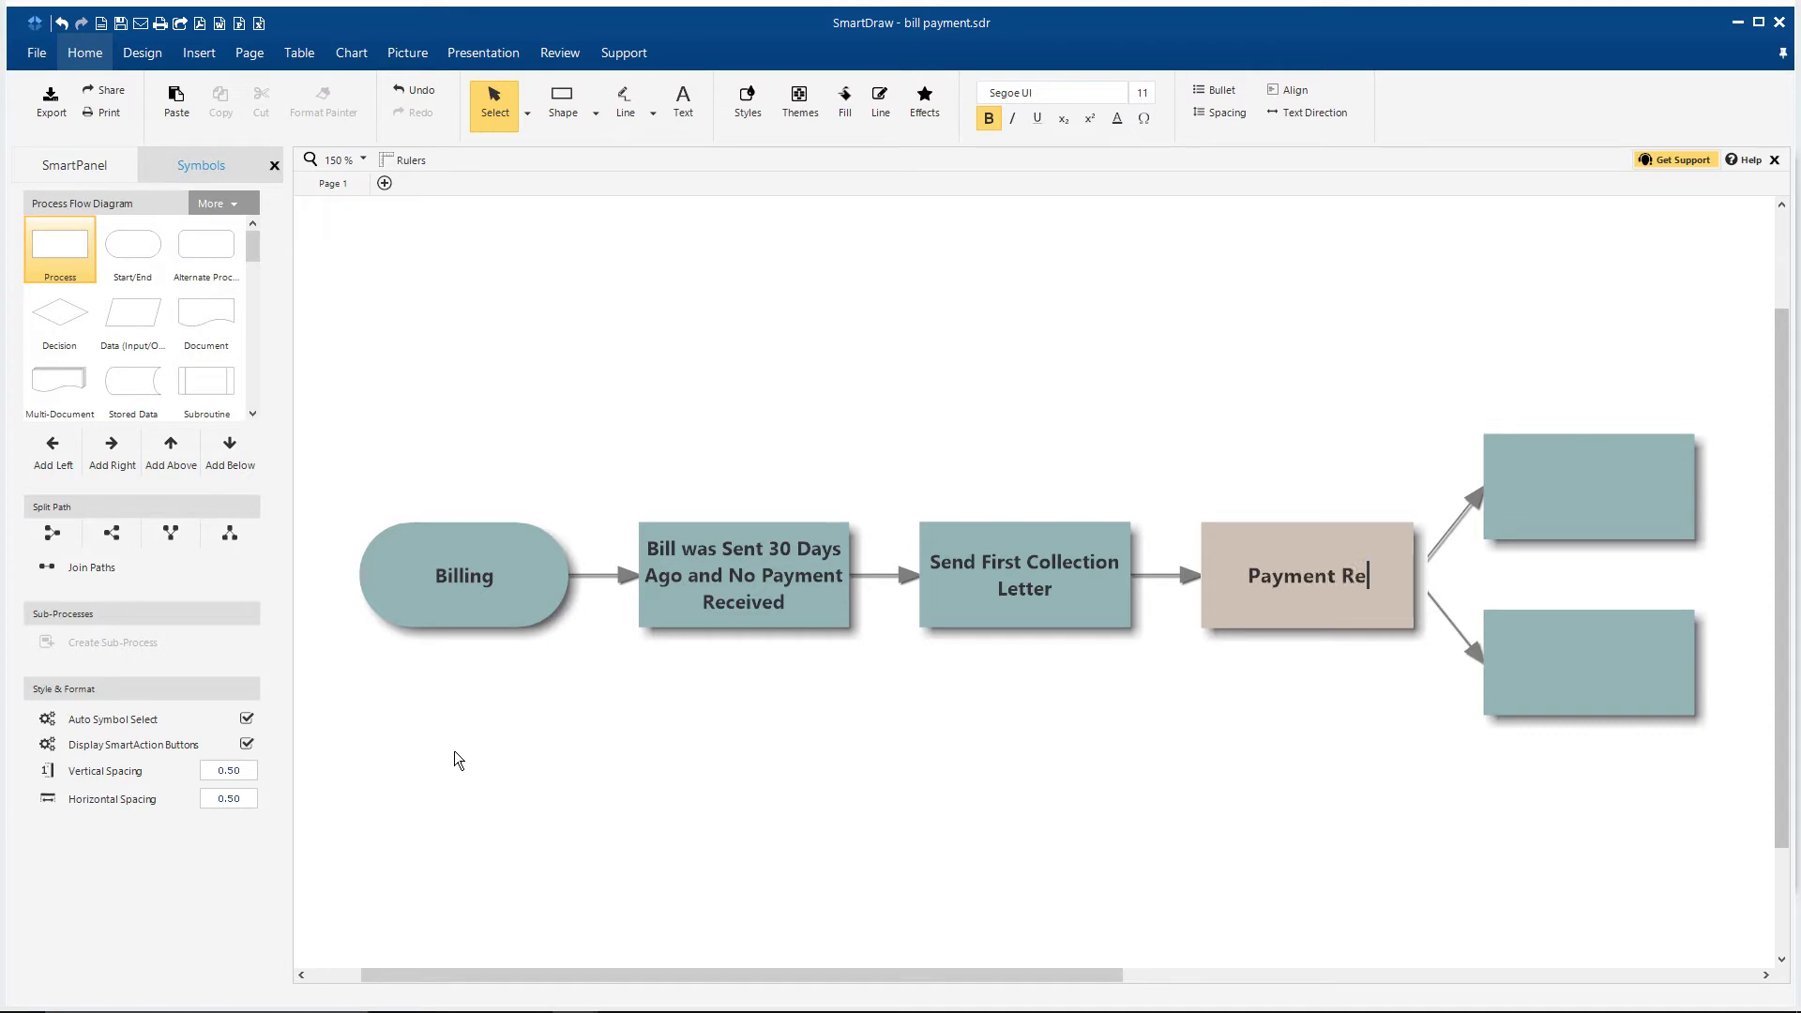
type("ceived Within ")
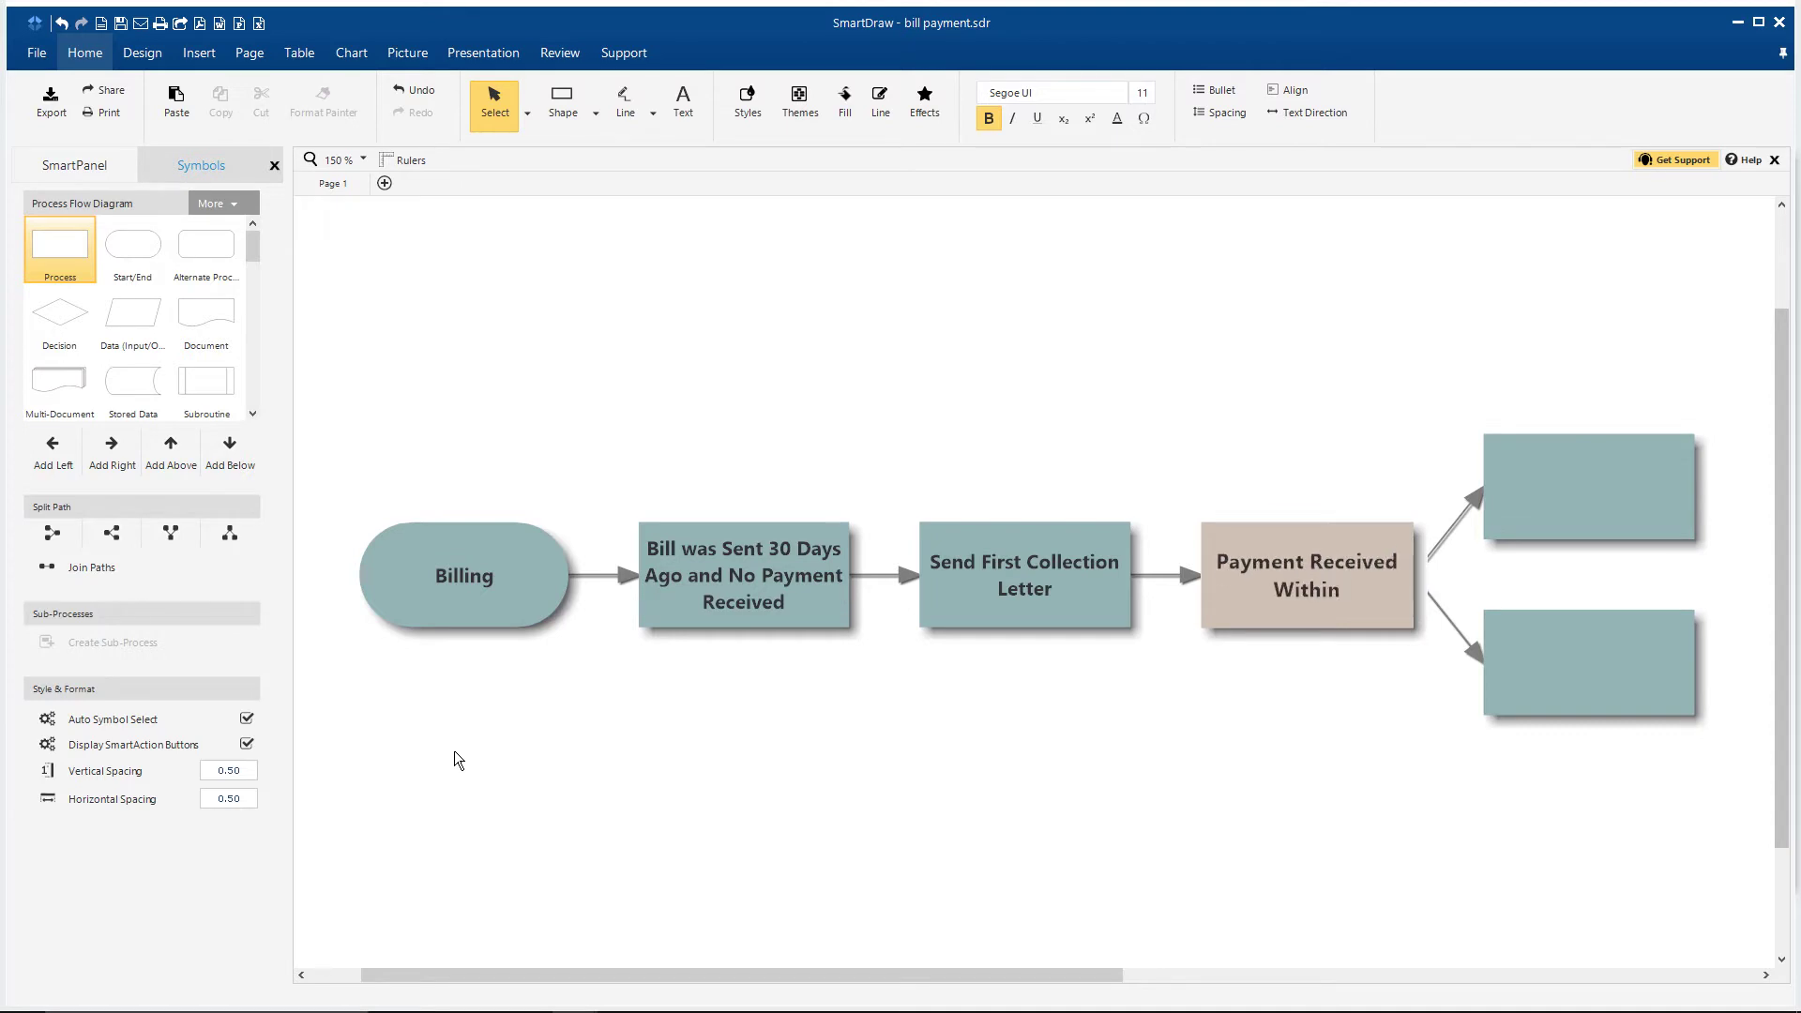
type("1 Week?")
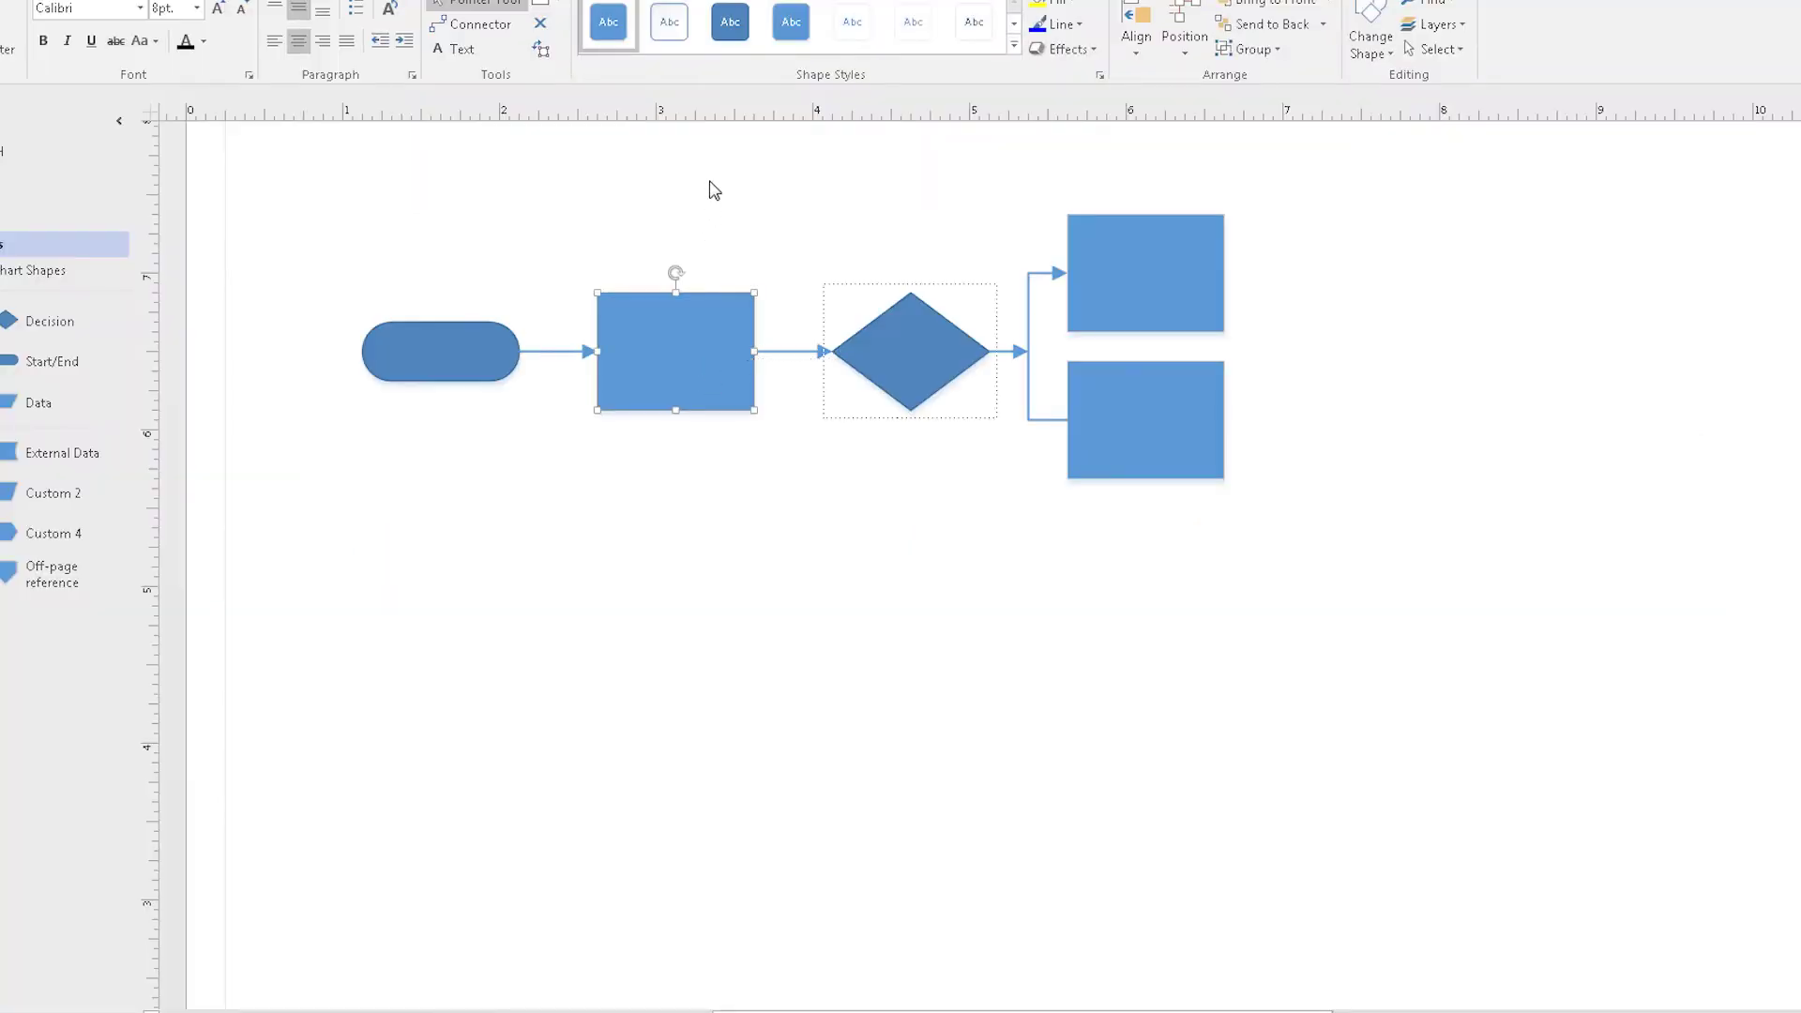
Step: Enter 'Step 1' as the text of the first Visio process box and commit the label
type("Step 1")
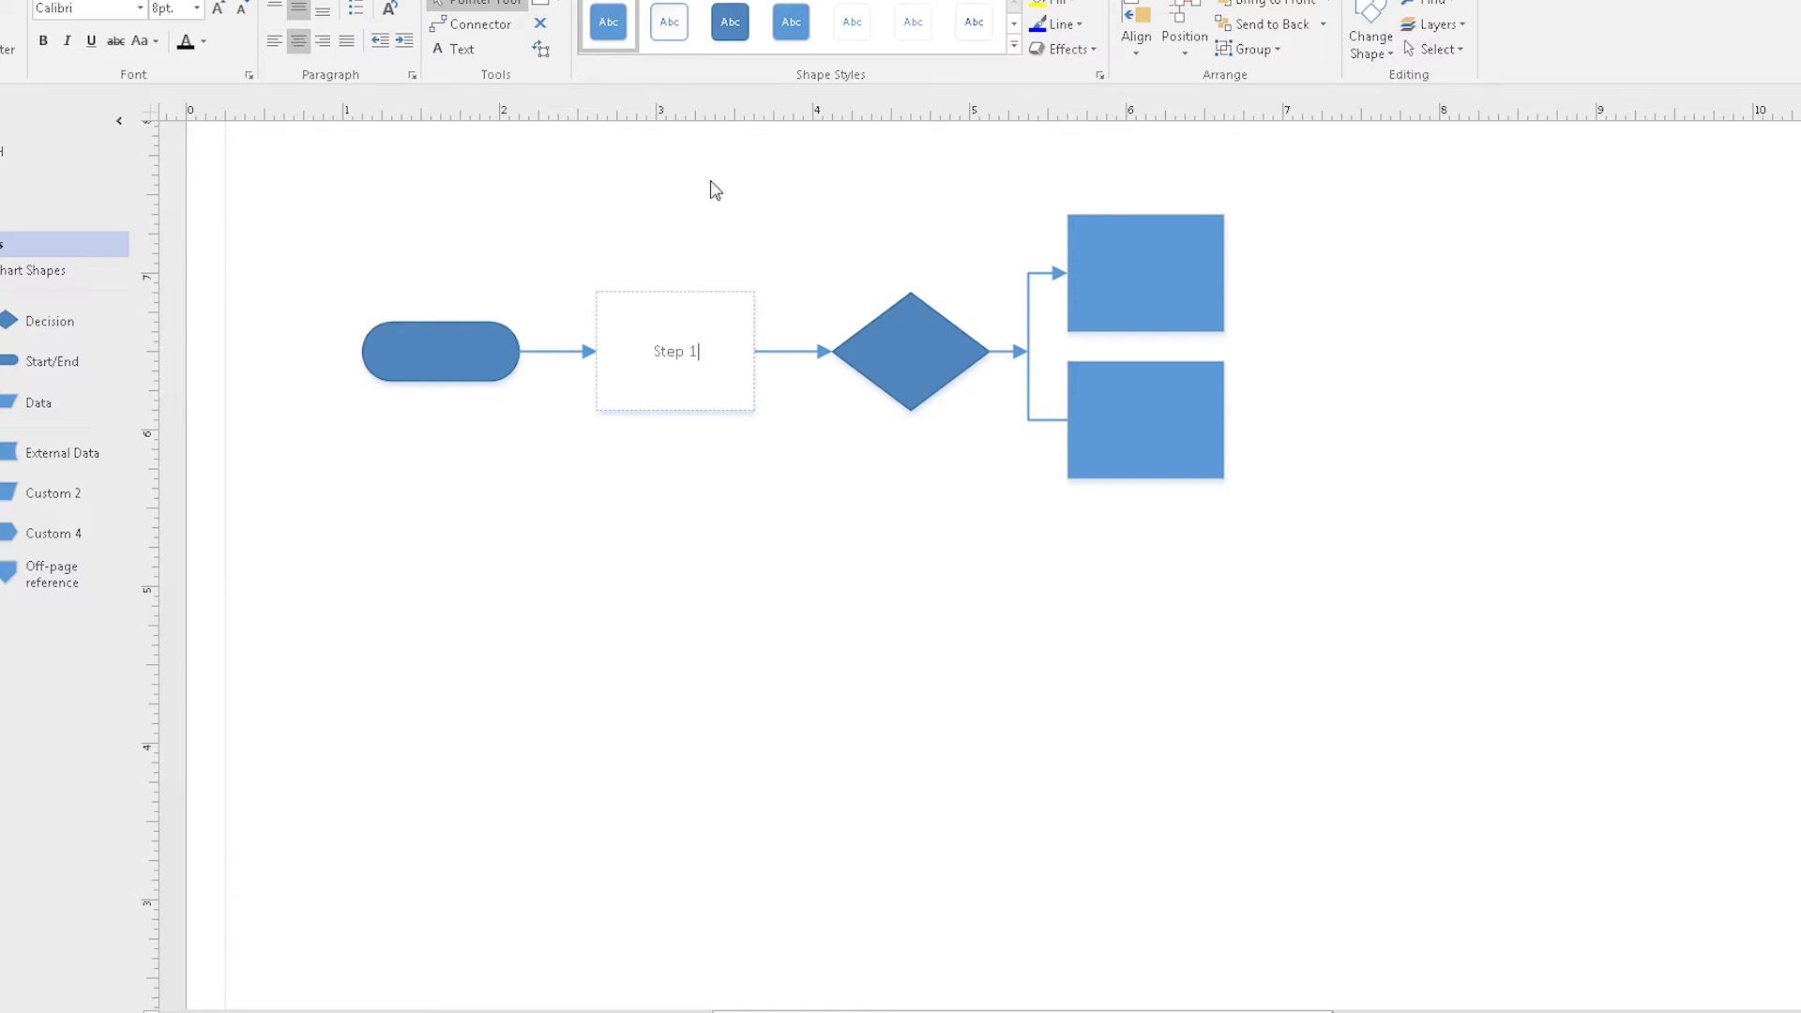
left_click(764, 238)
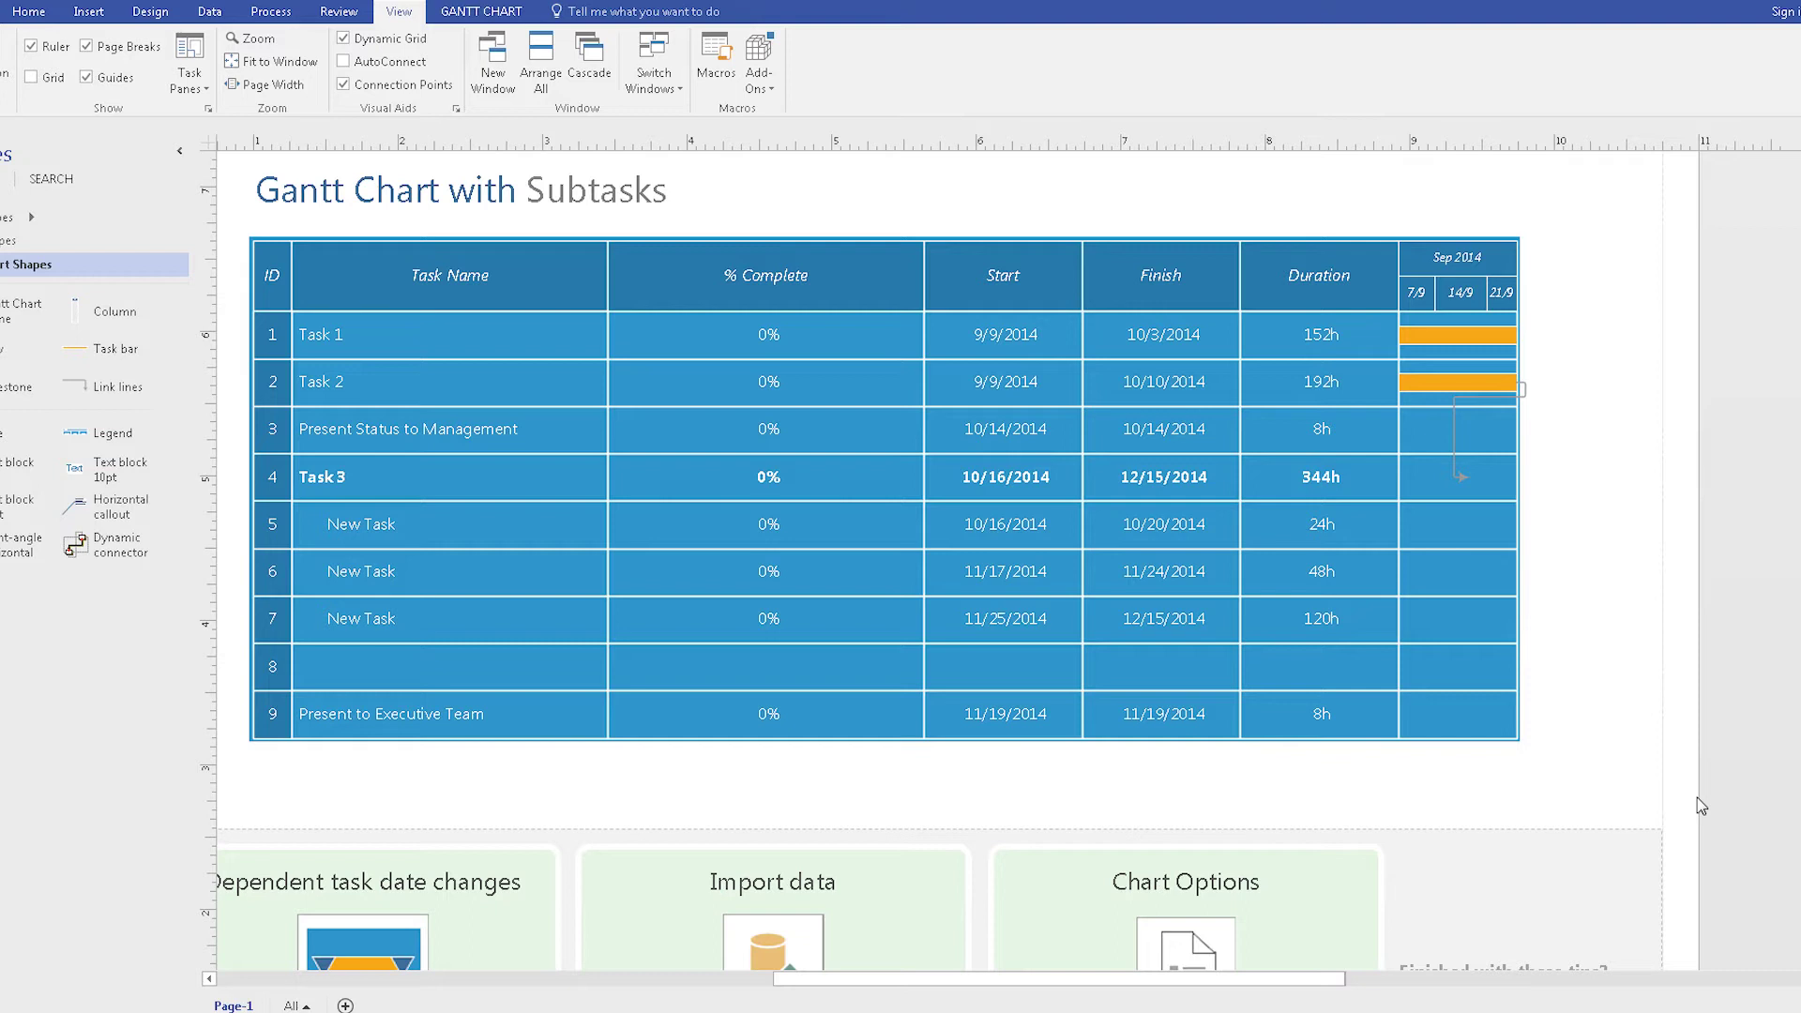
Step: Select the whole Visio Gantt chart and widen its right edge so the timeline spans Sep–Nov 2014
left_click(1513, 692)
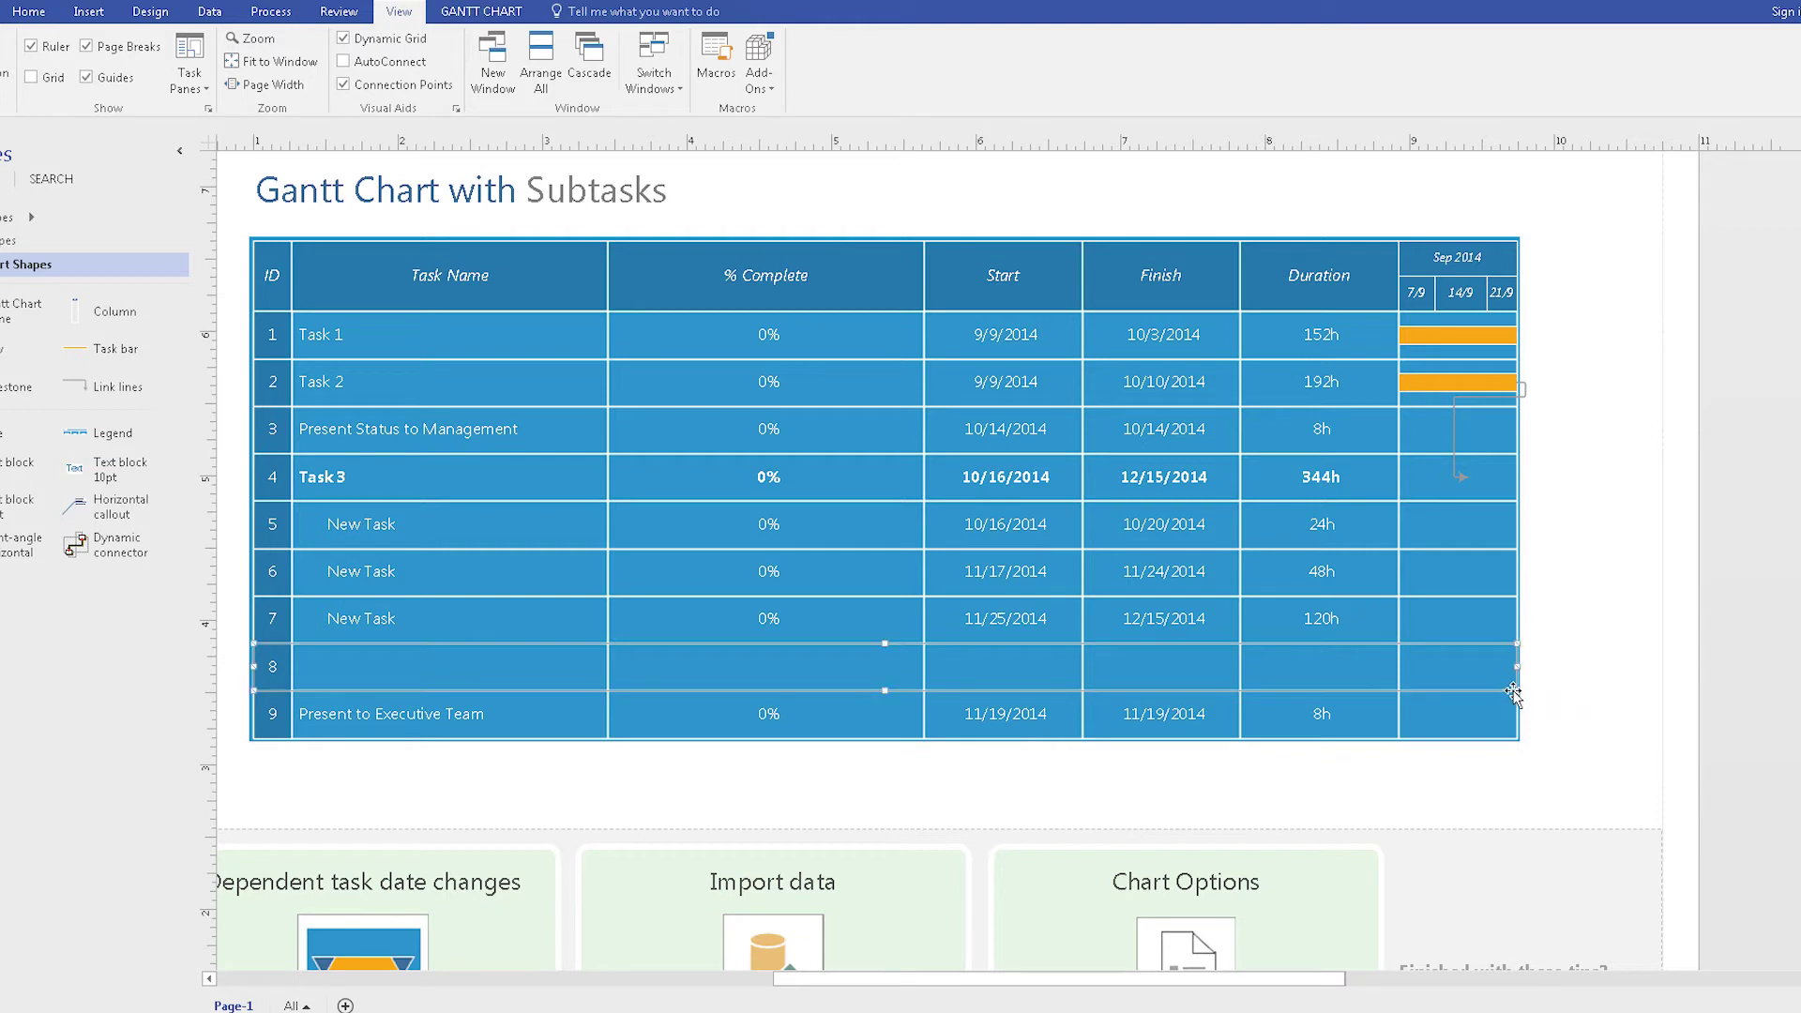
left_click(1514, 513)
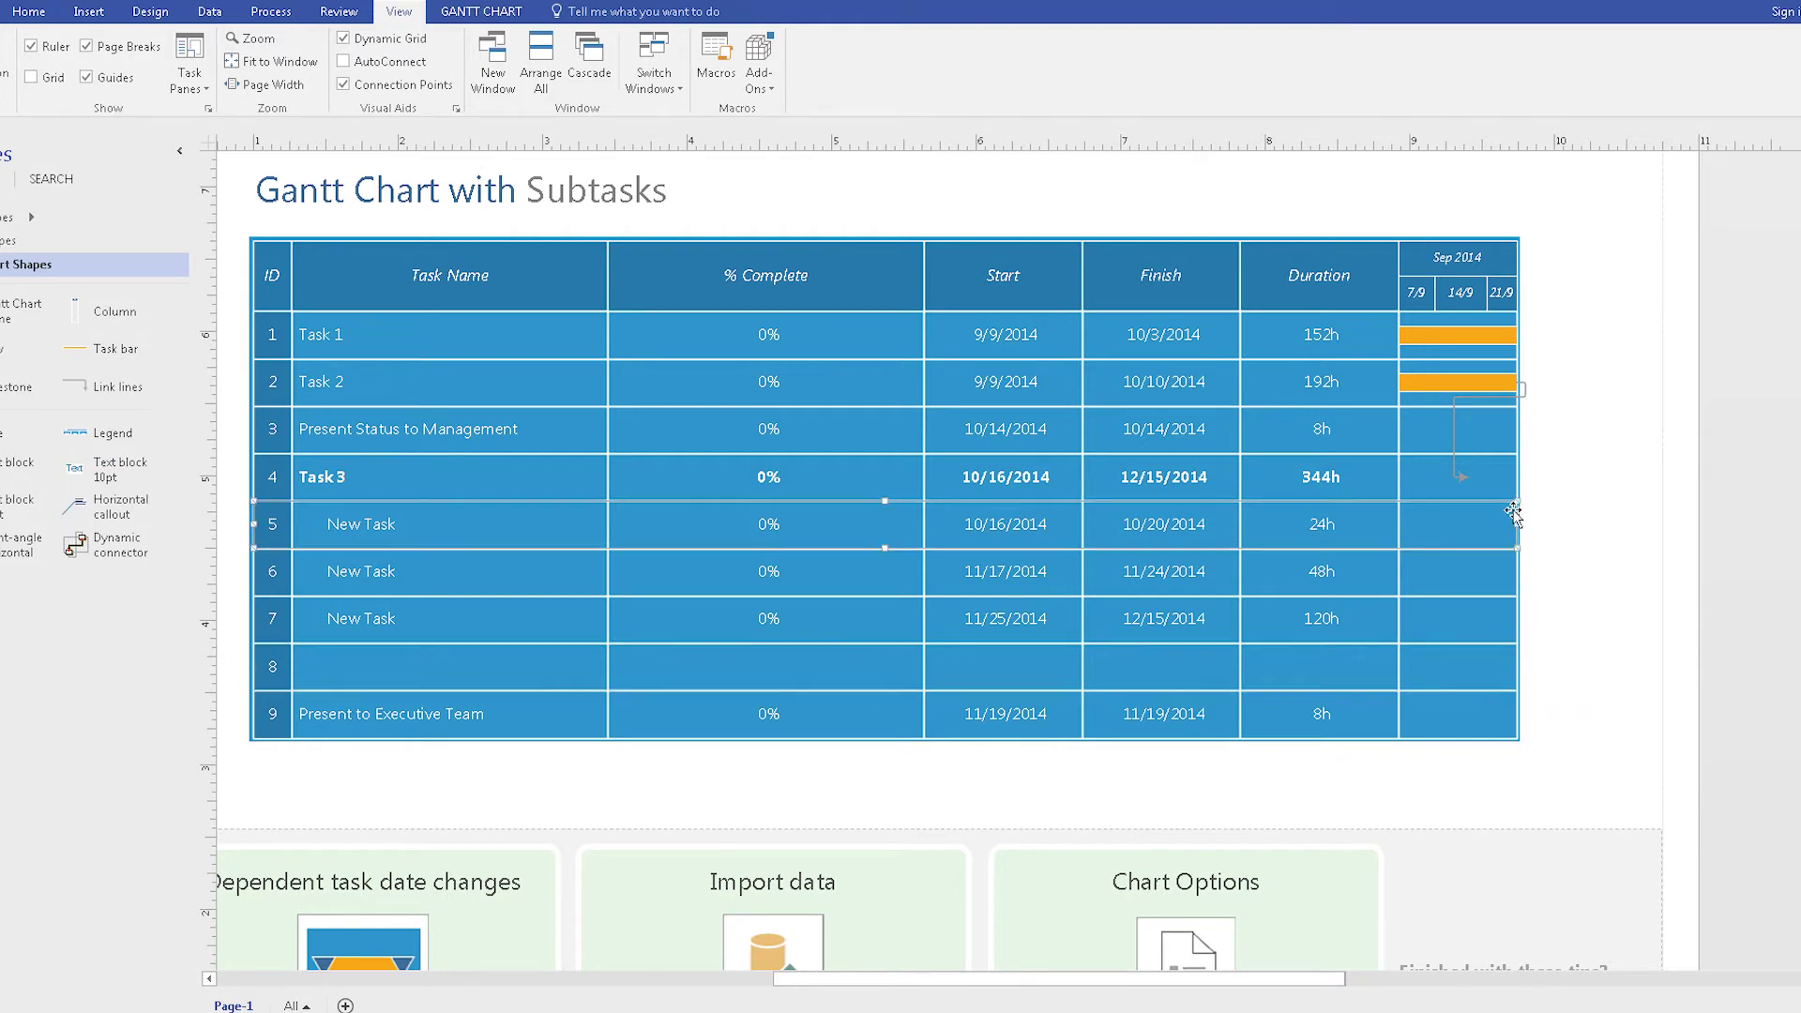
left_click(1506, 743)
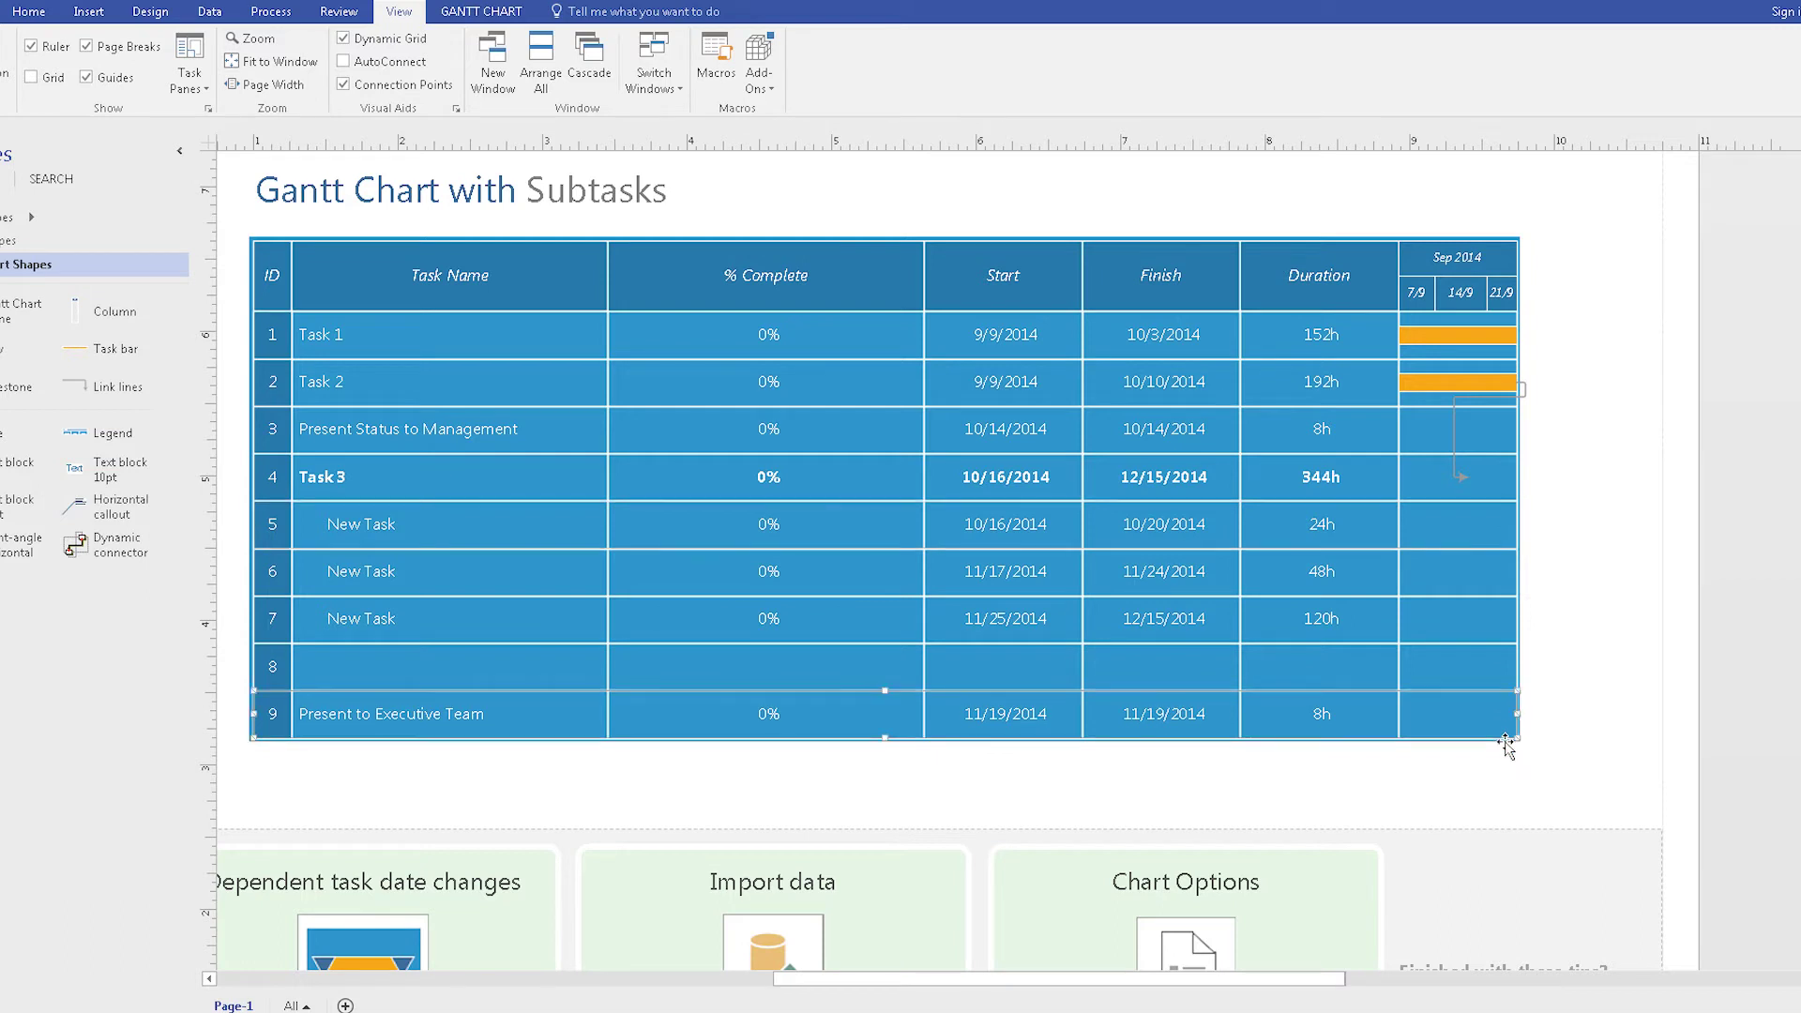
left_click(1426, 240)
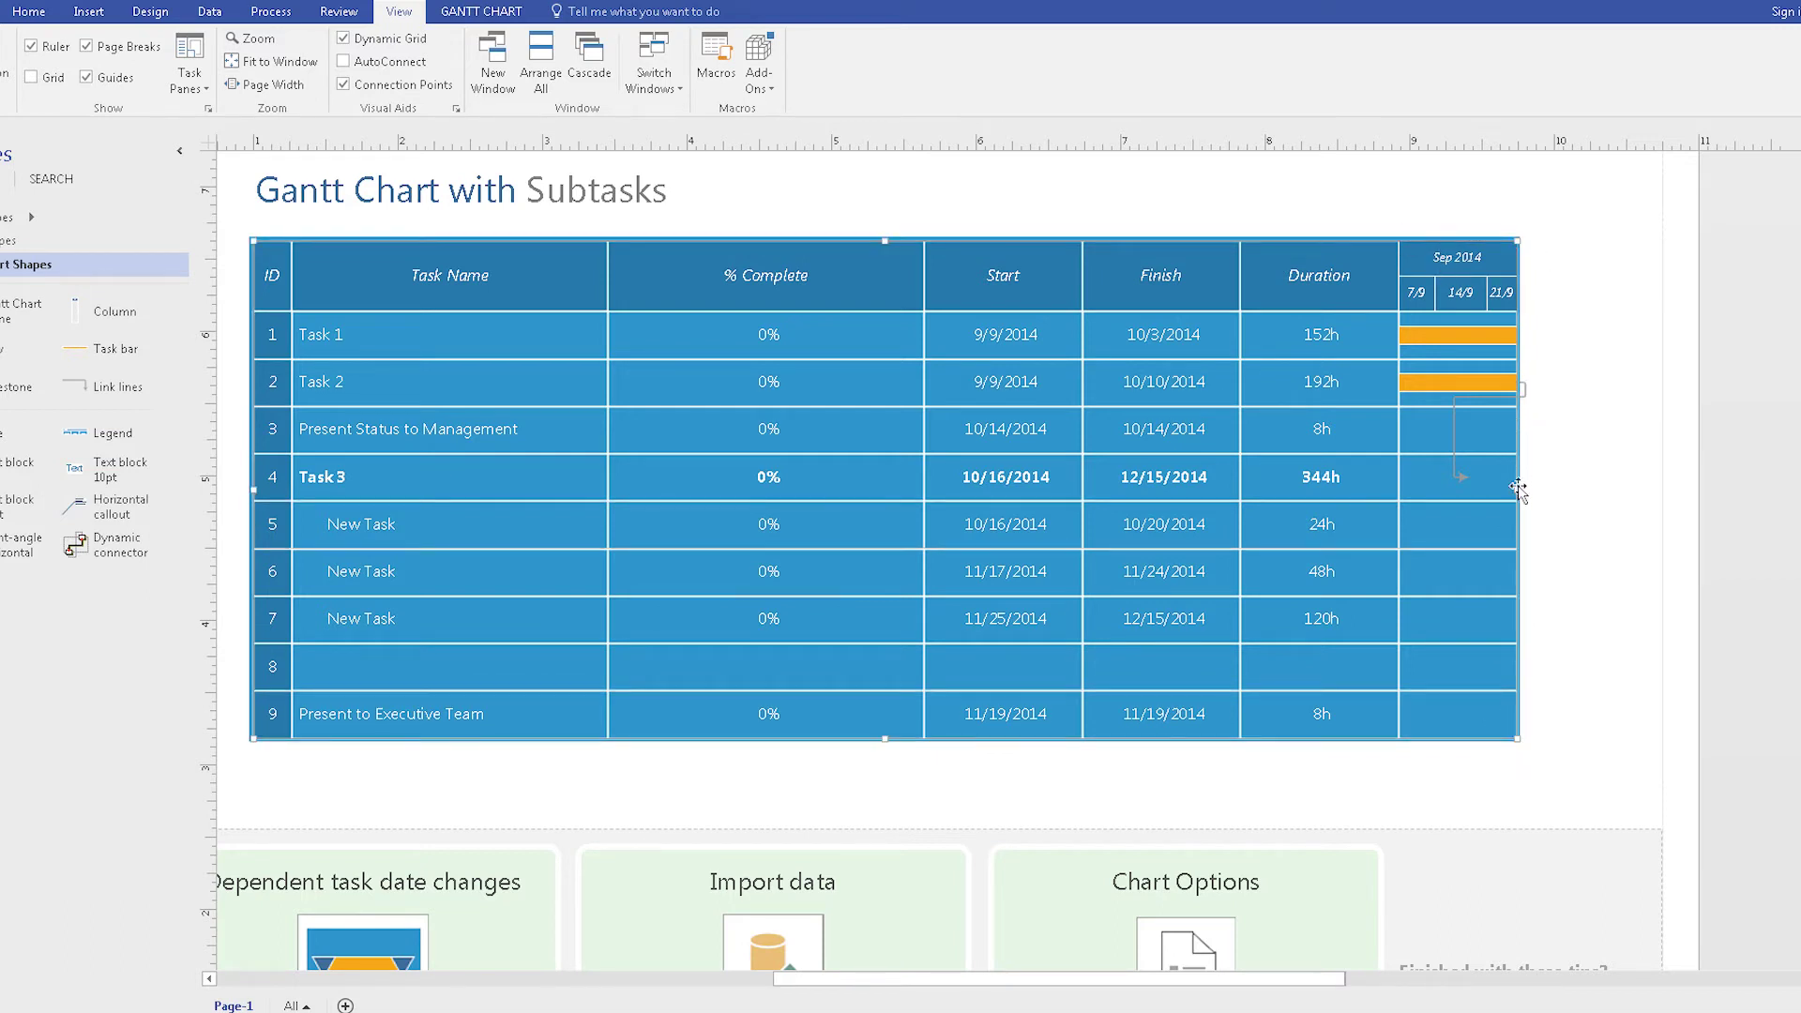
left_click_drag(1527, 489, 1800, 506)
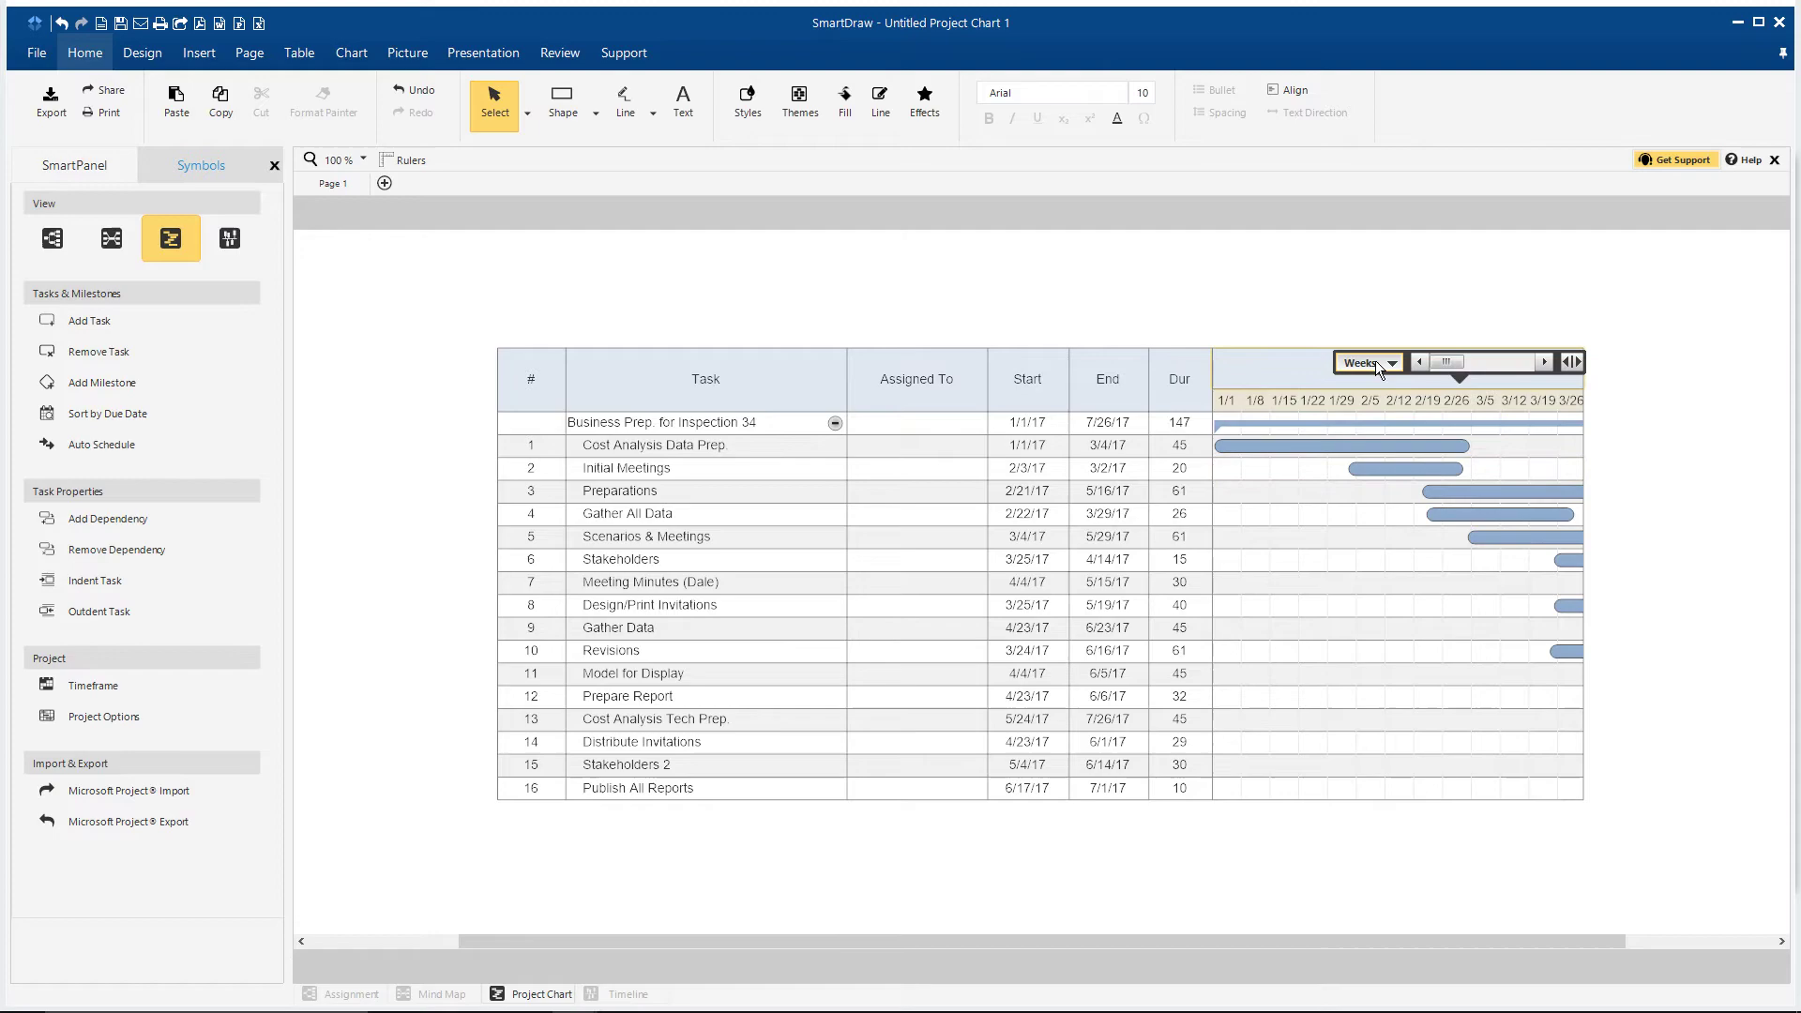
Step: Try the Quarters and Auto timescales, settle on Weeks, and scroll the timeline right
left_click(1375, 362)
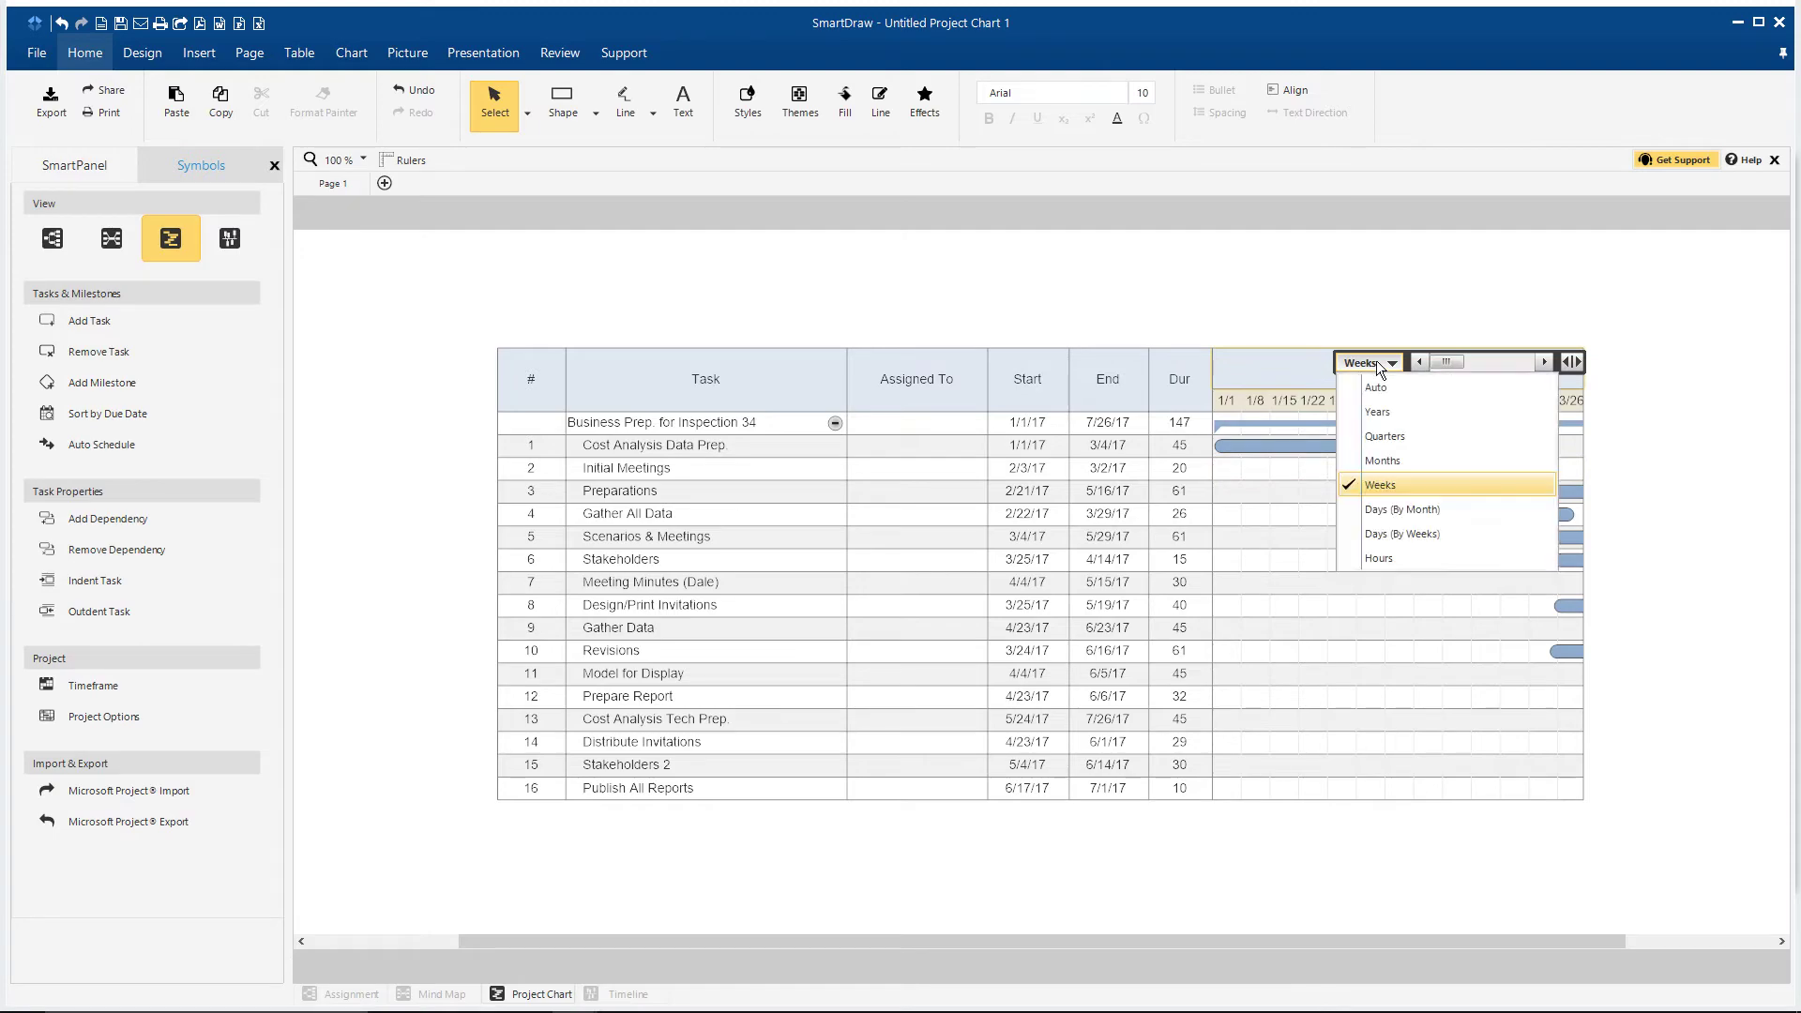
left_click(1386, 409)
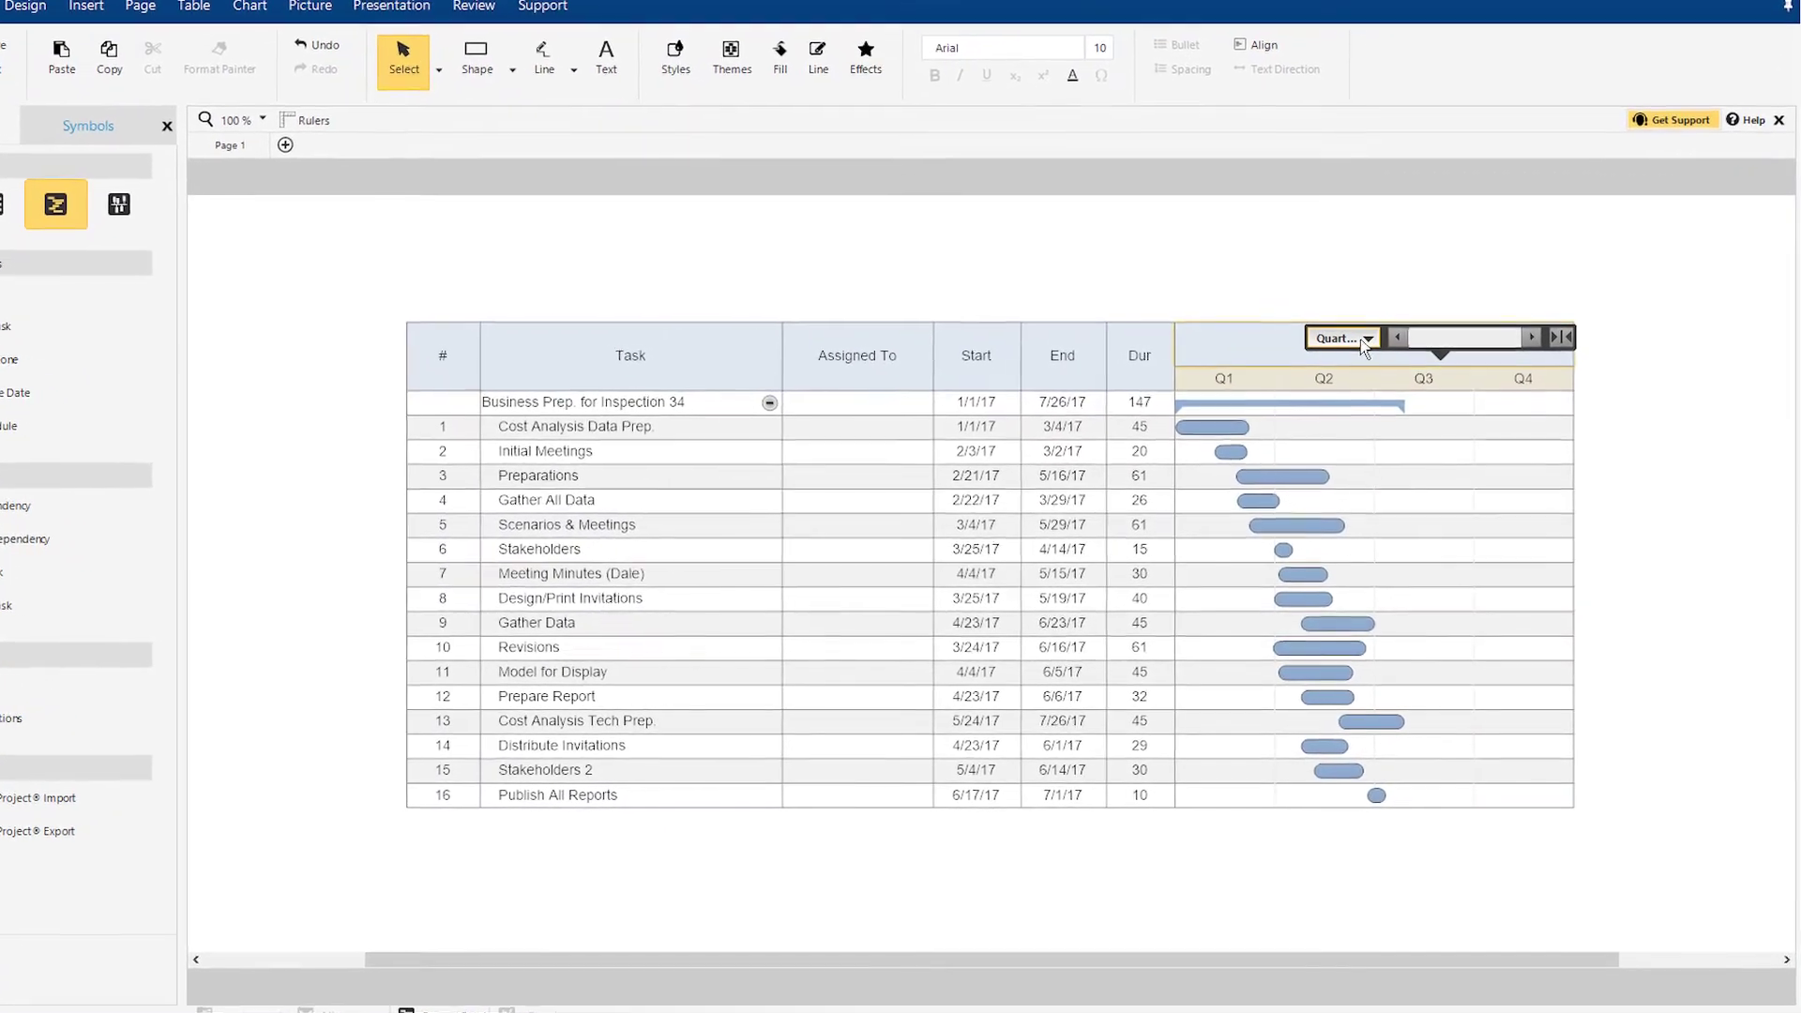
left_click(1360, 350)
left_click(1359, 356)
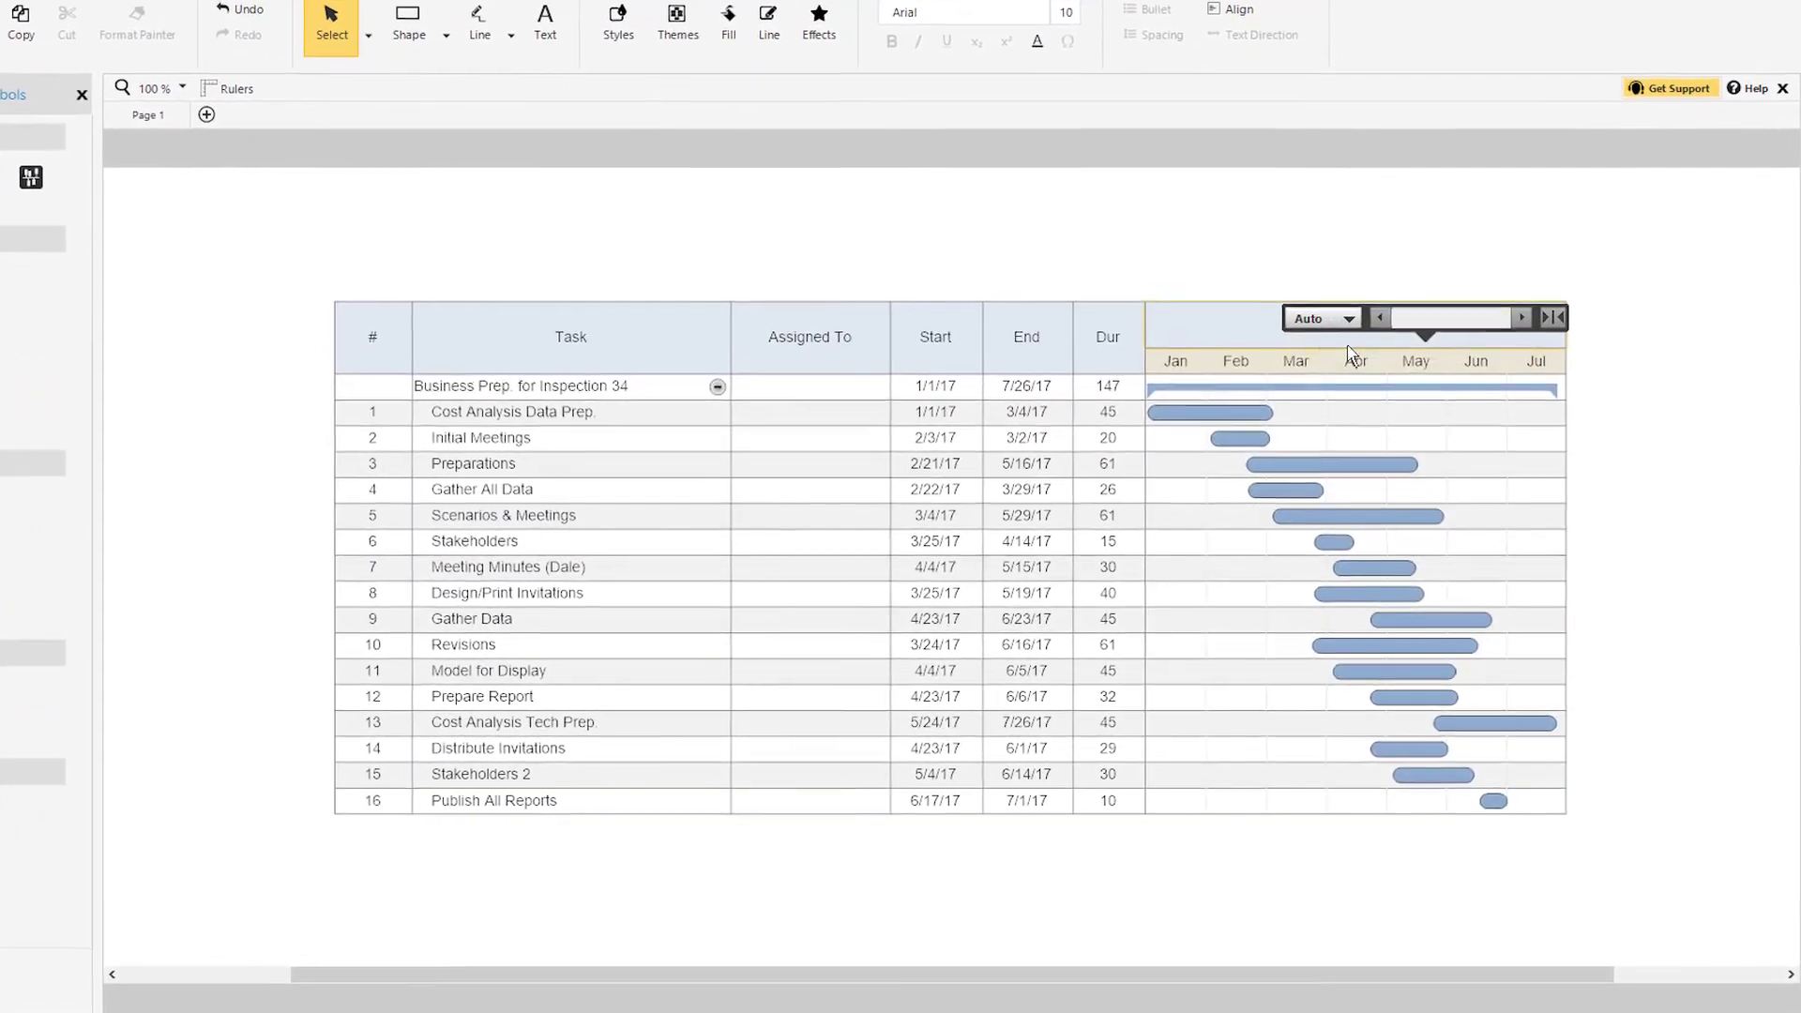
left_click(1358, 328)
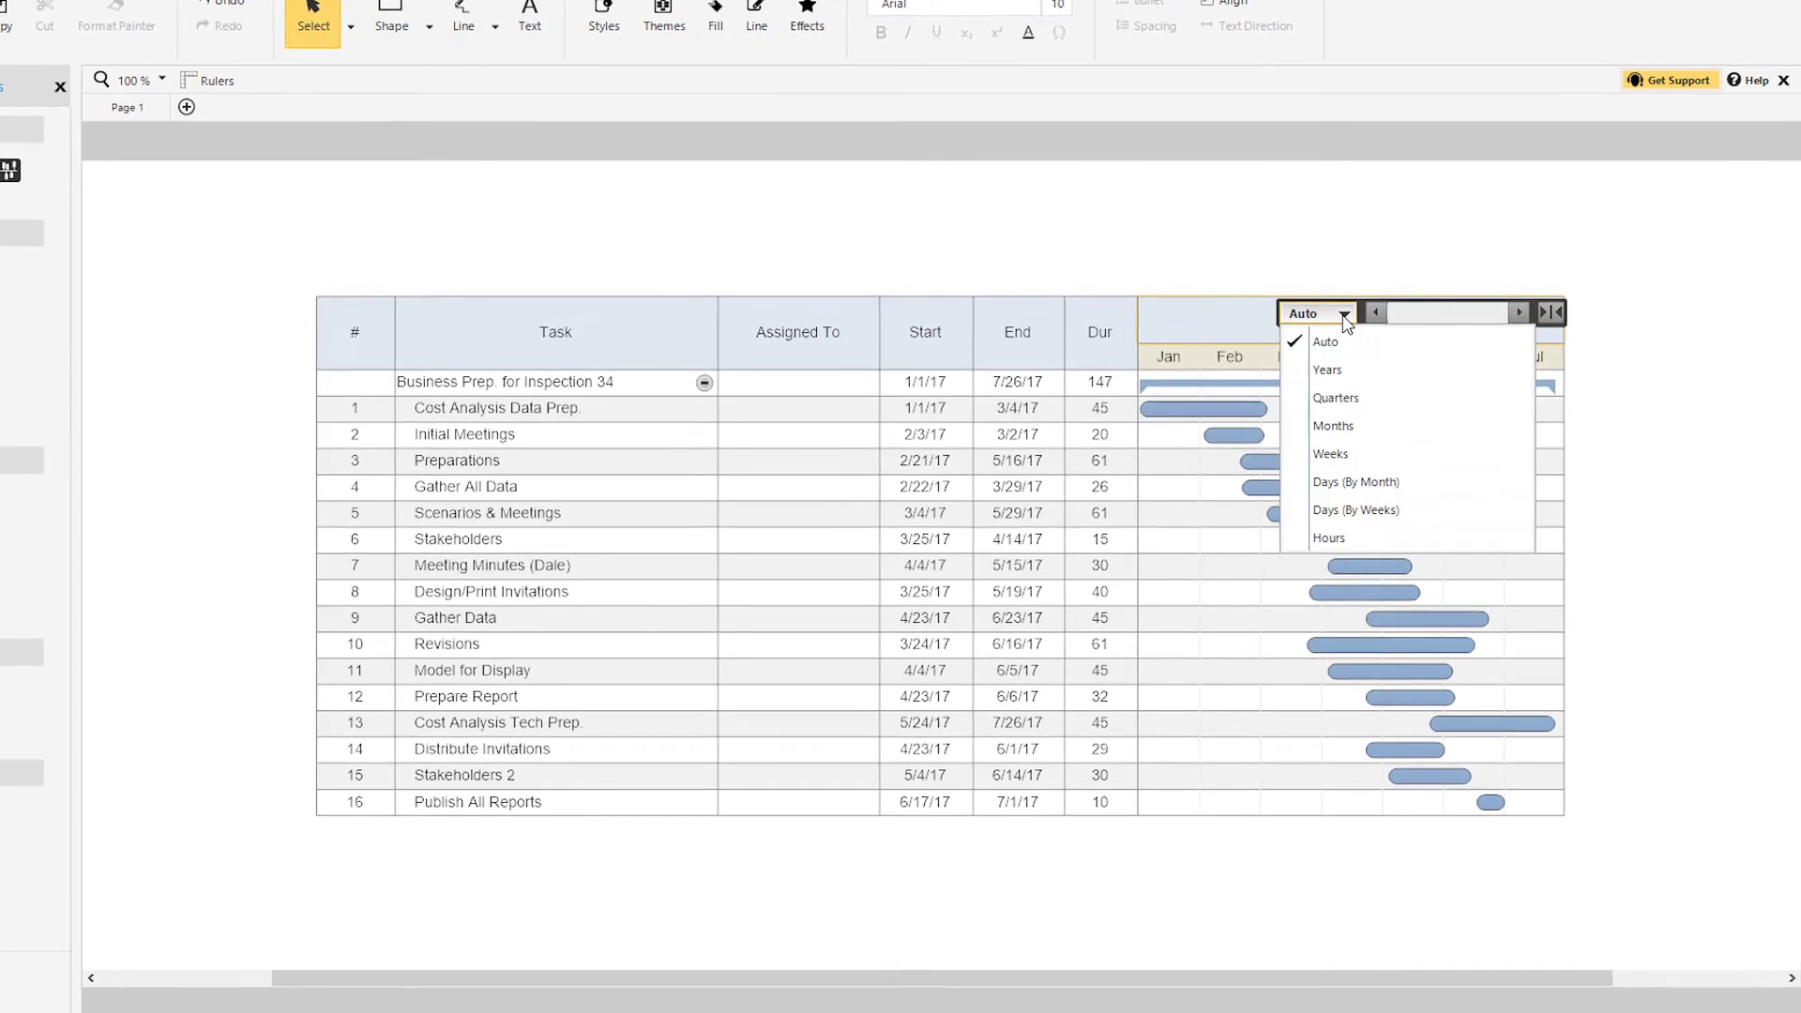
left_click(1358, 454)
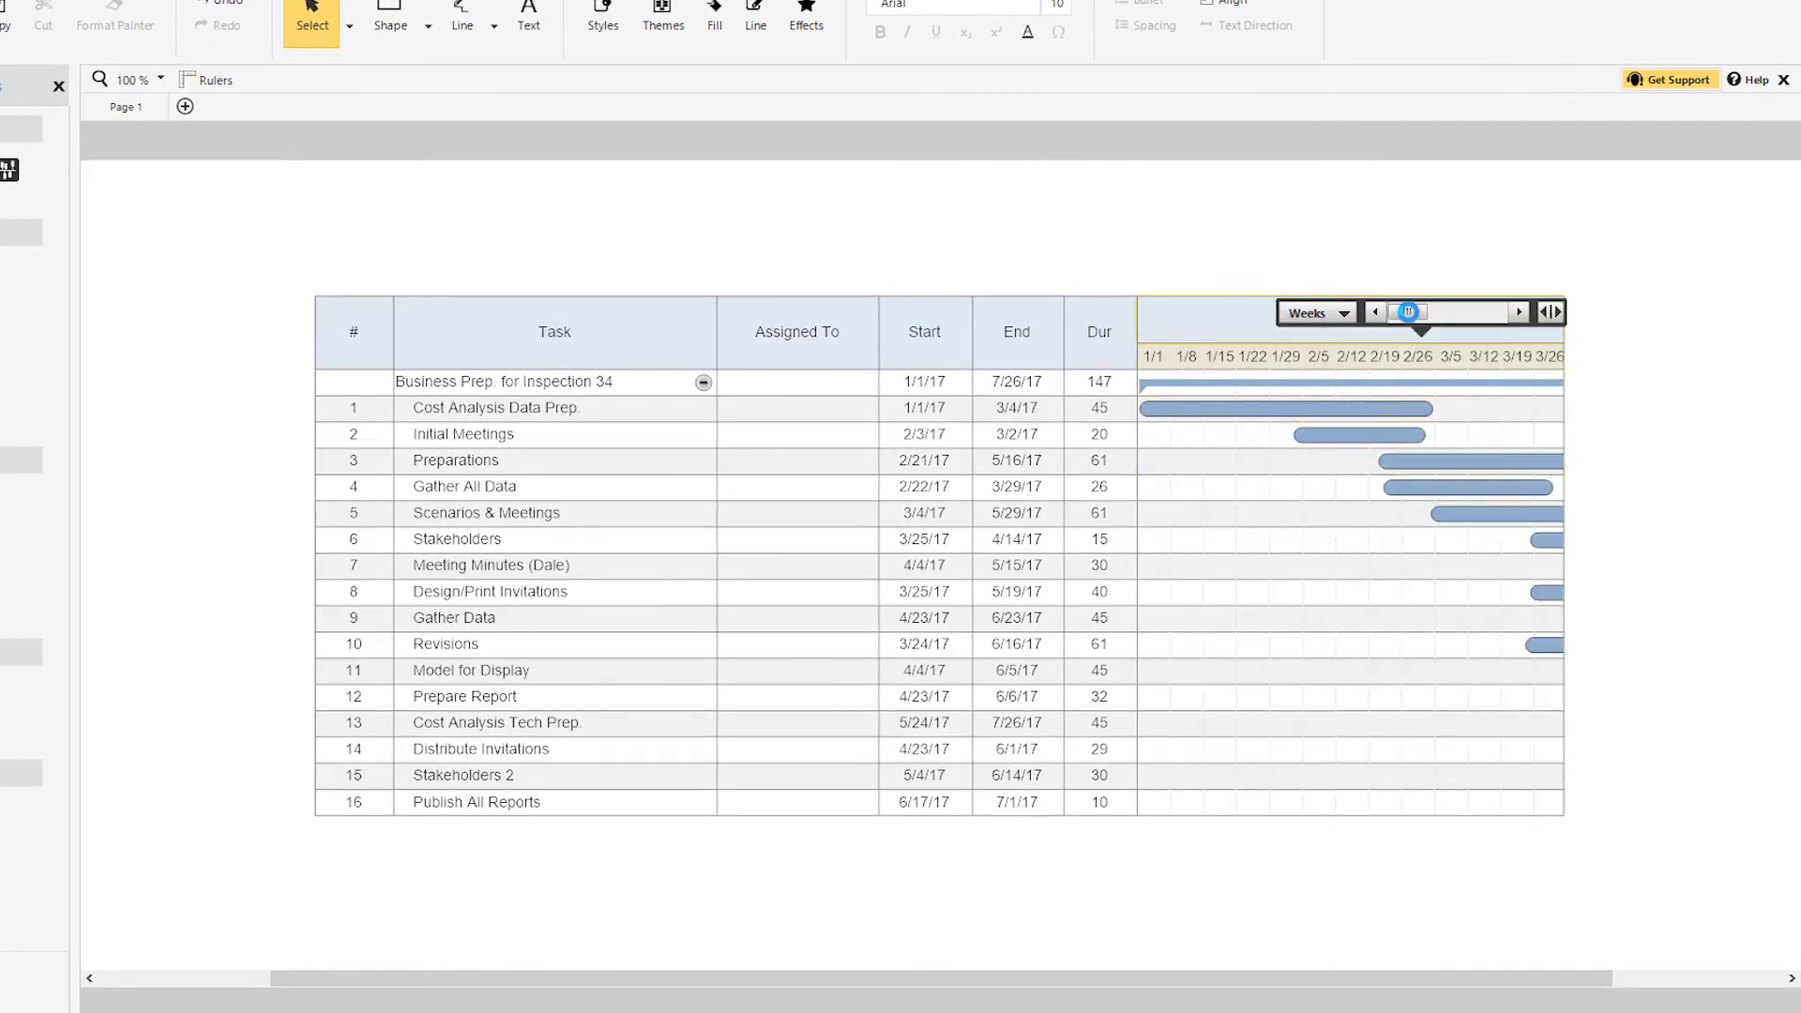
left_click_drag(1408, 312, 1444, 330)
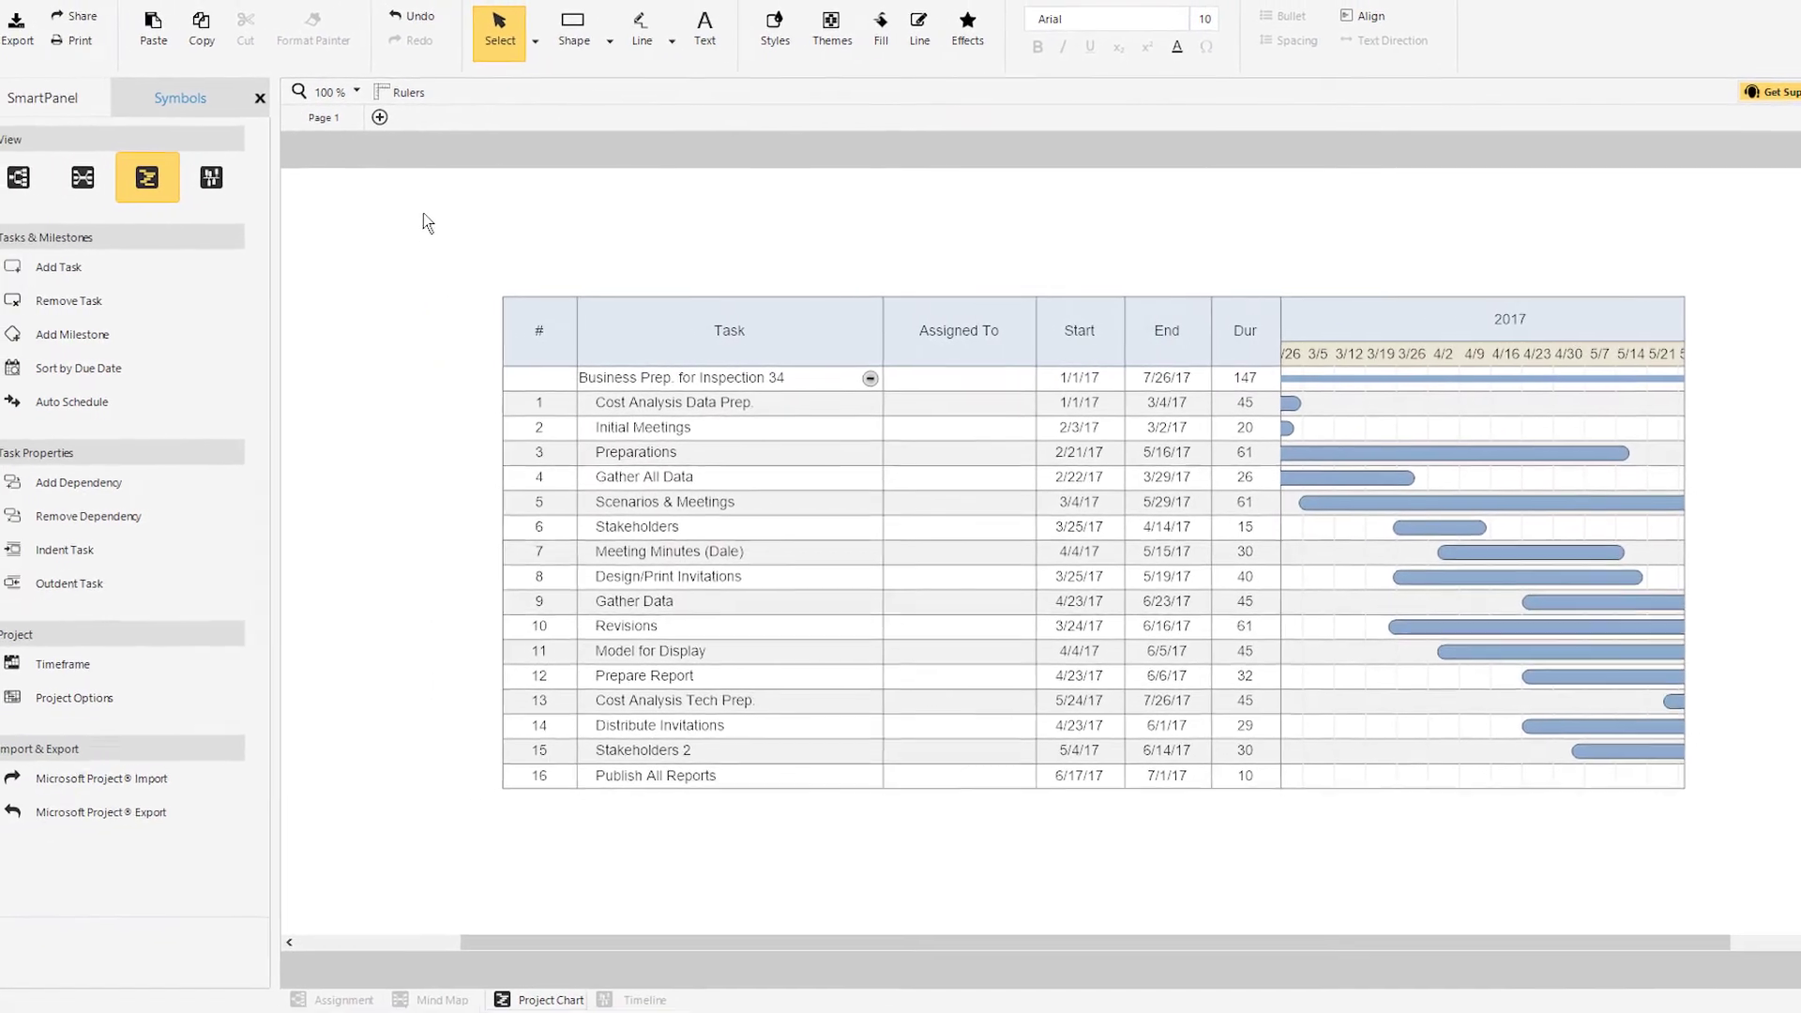
Step: Switch the Business Prep. for Inspection 34 project to Mind Map View, then to Timeline View
left_click(82, 178)
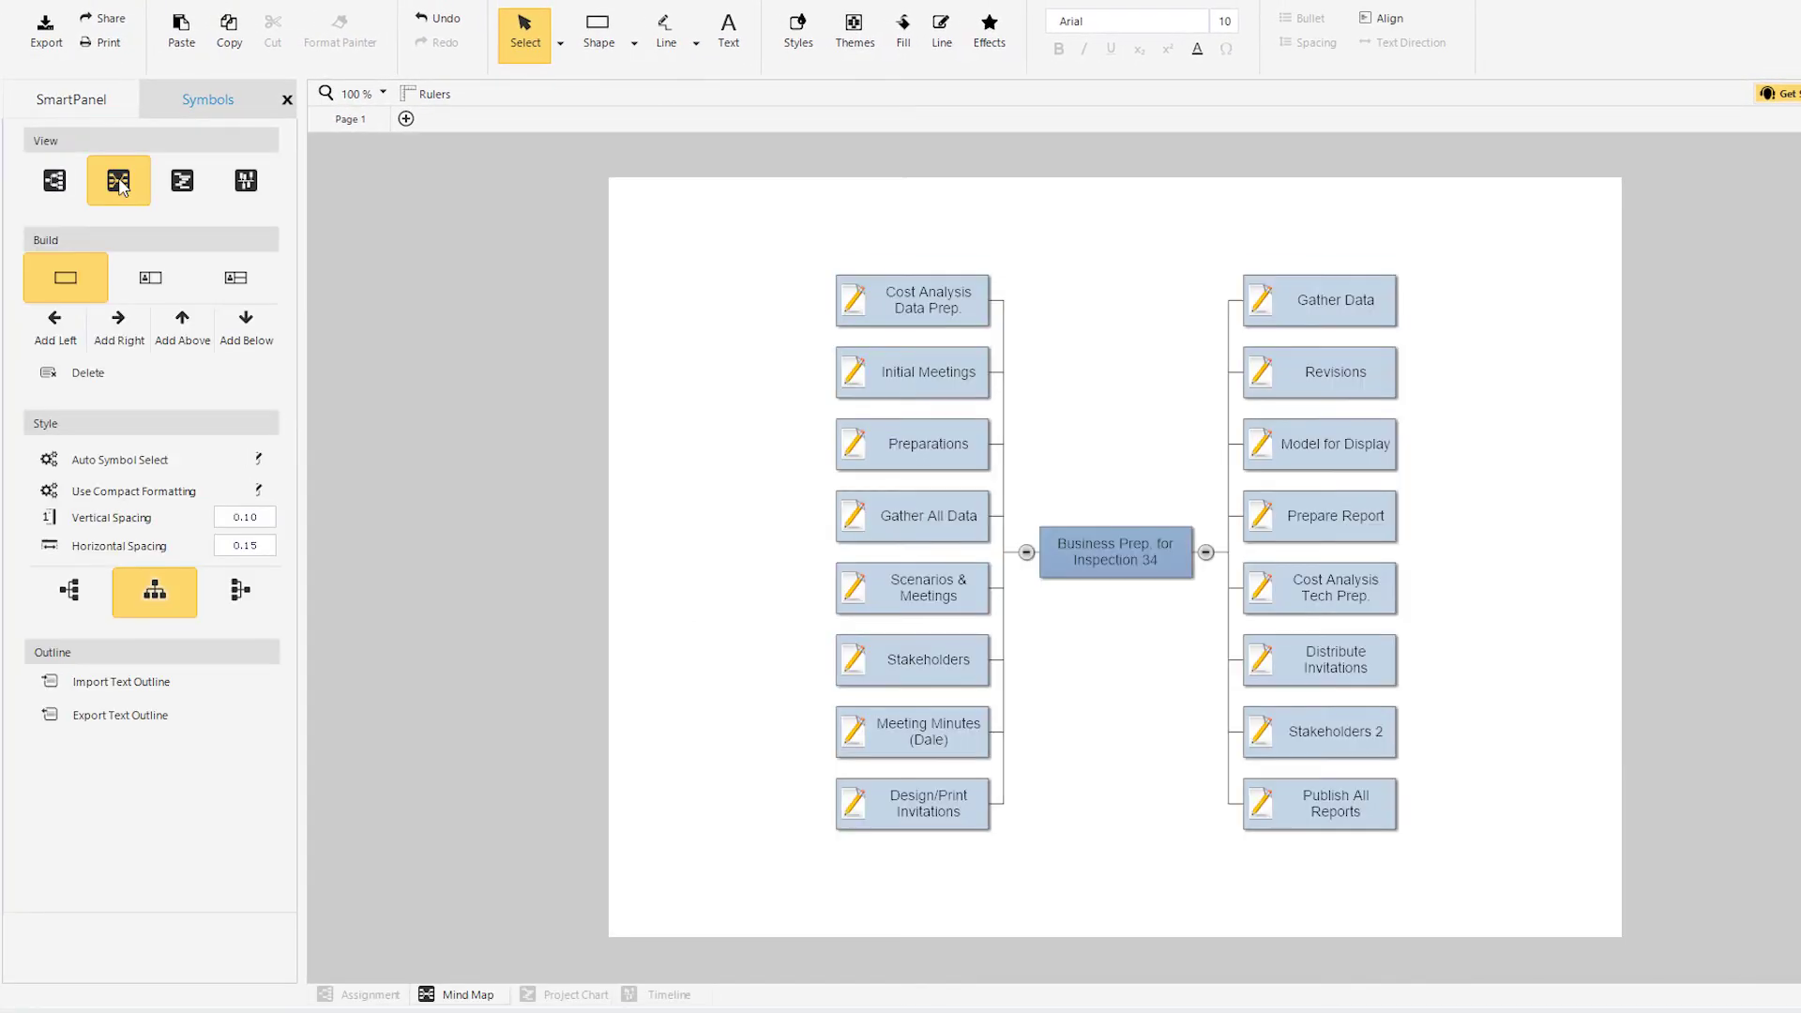
left_click(246, 185)
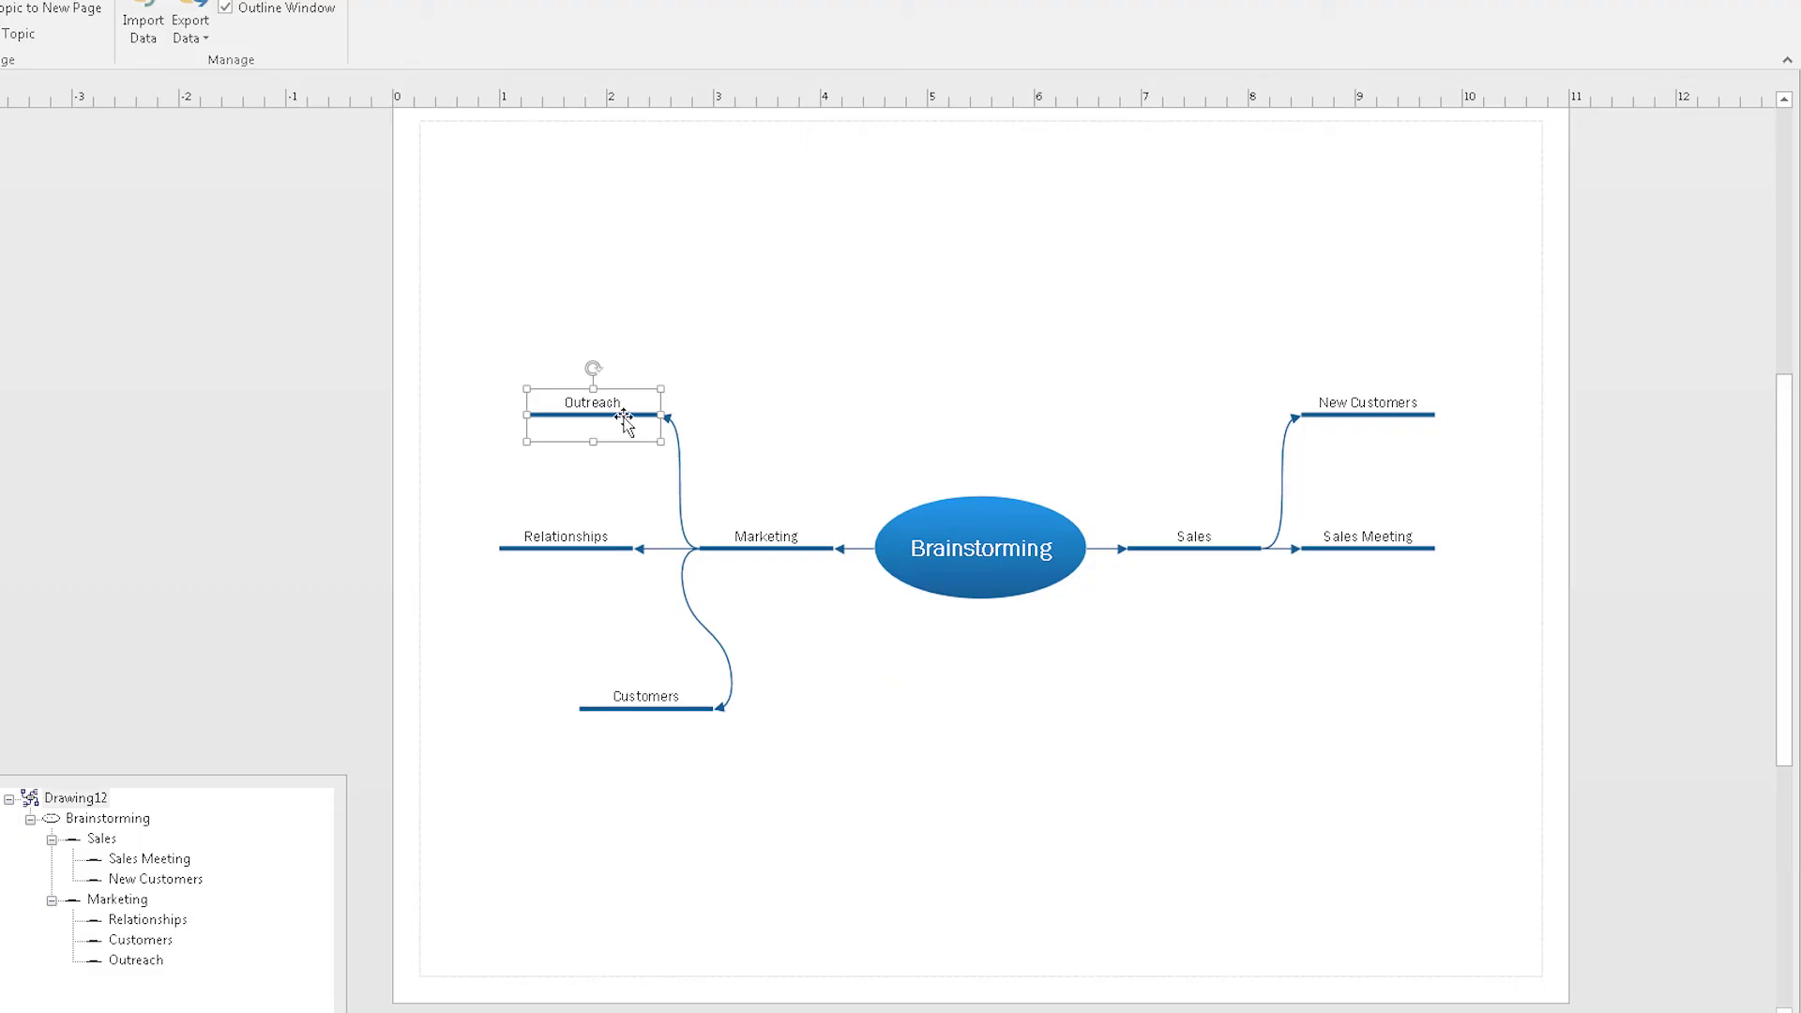
Step: Attach Outreach below Sales, delete the Legal step, and move Manager below Finance
left_click_drag(624, 421, 1203, 608)
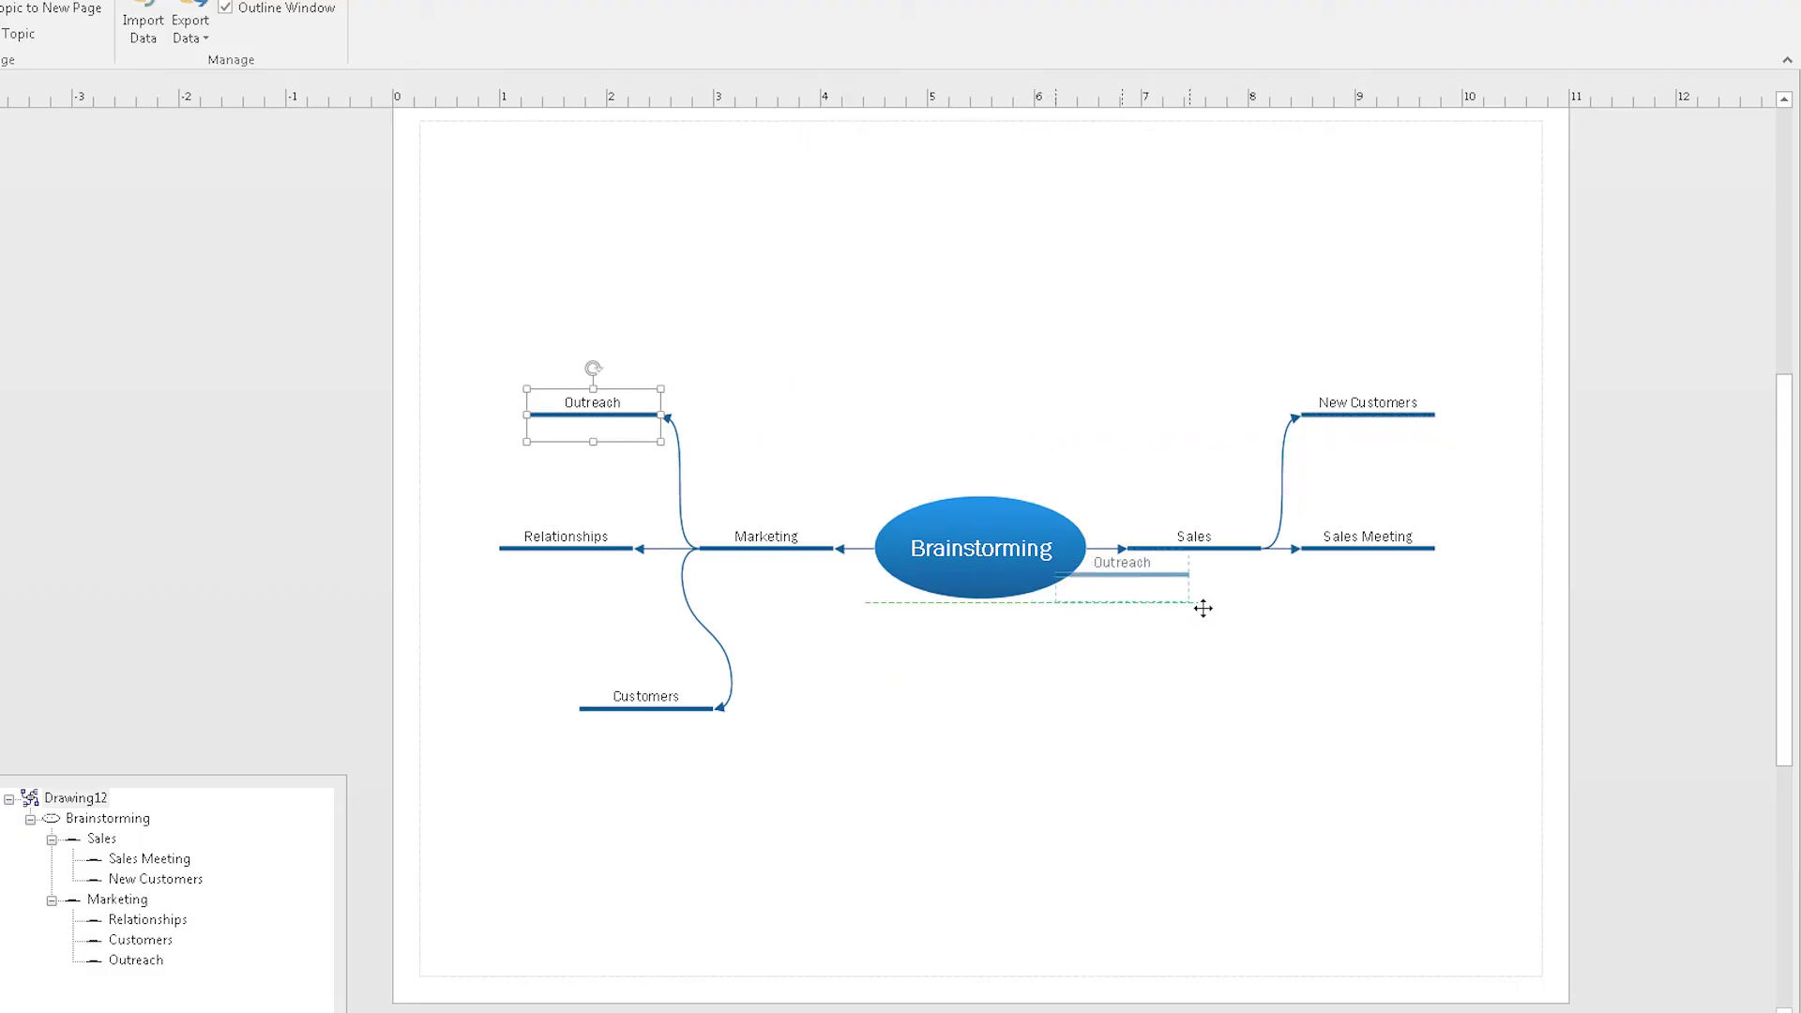
left_click_drag(1304, 645, 1303, 645)
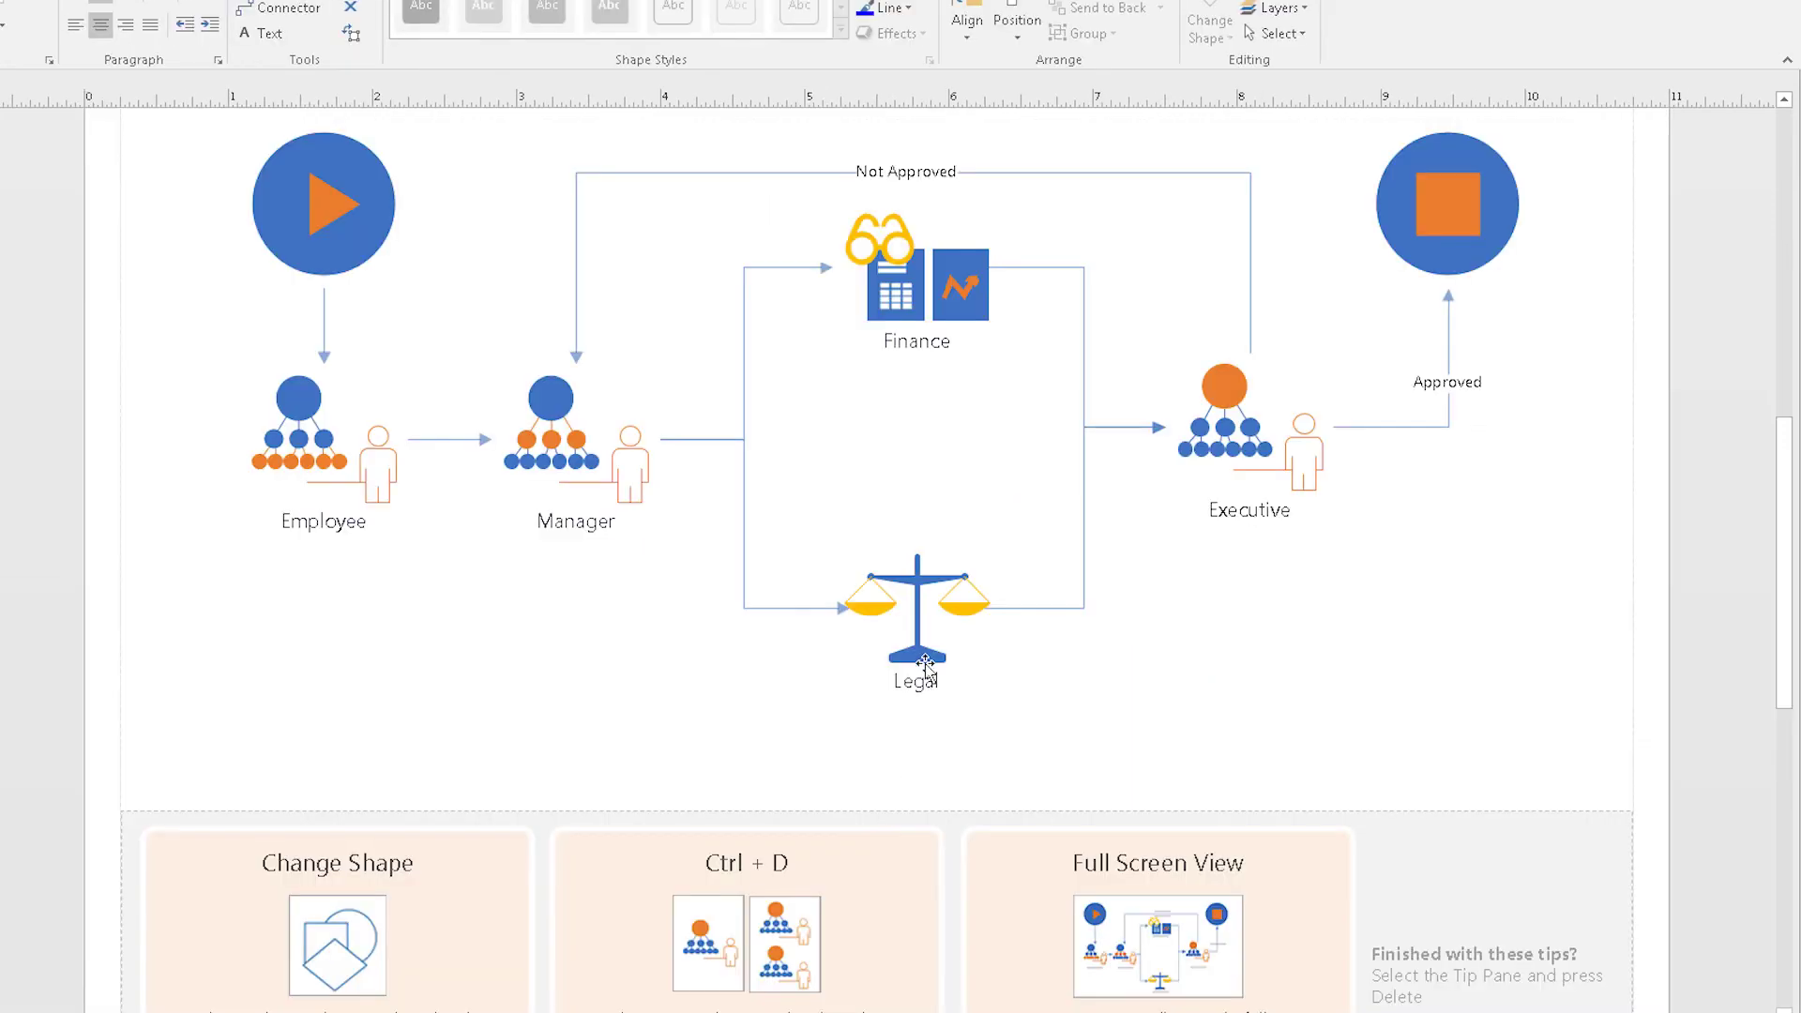
key("Delete")
left_click_drag(563, 445, 919, 446)
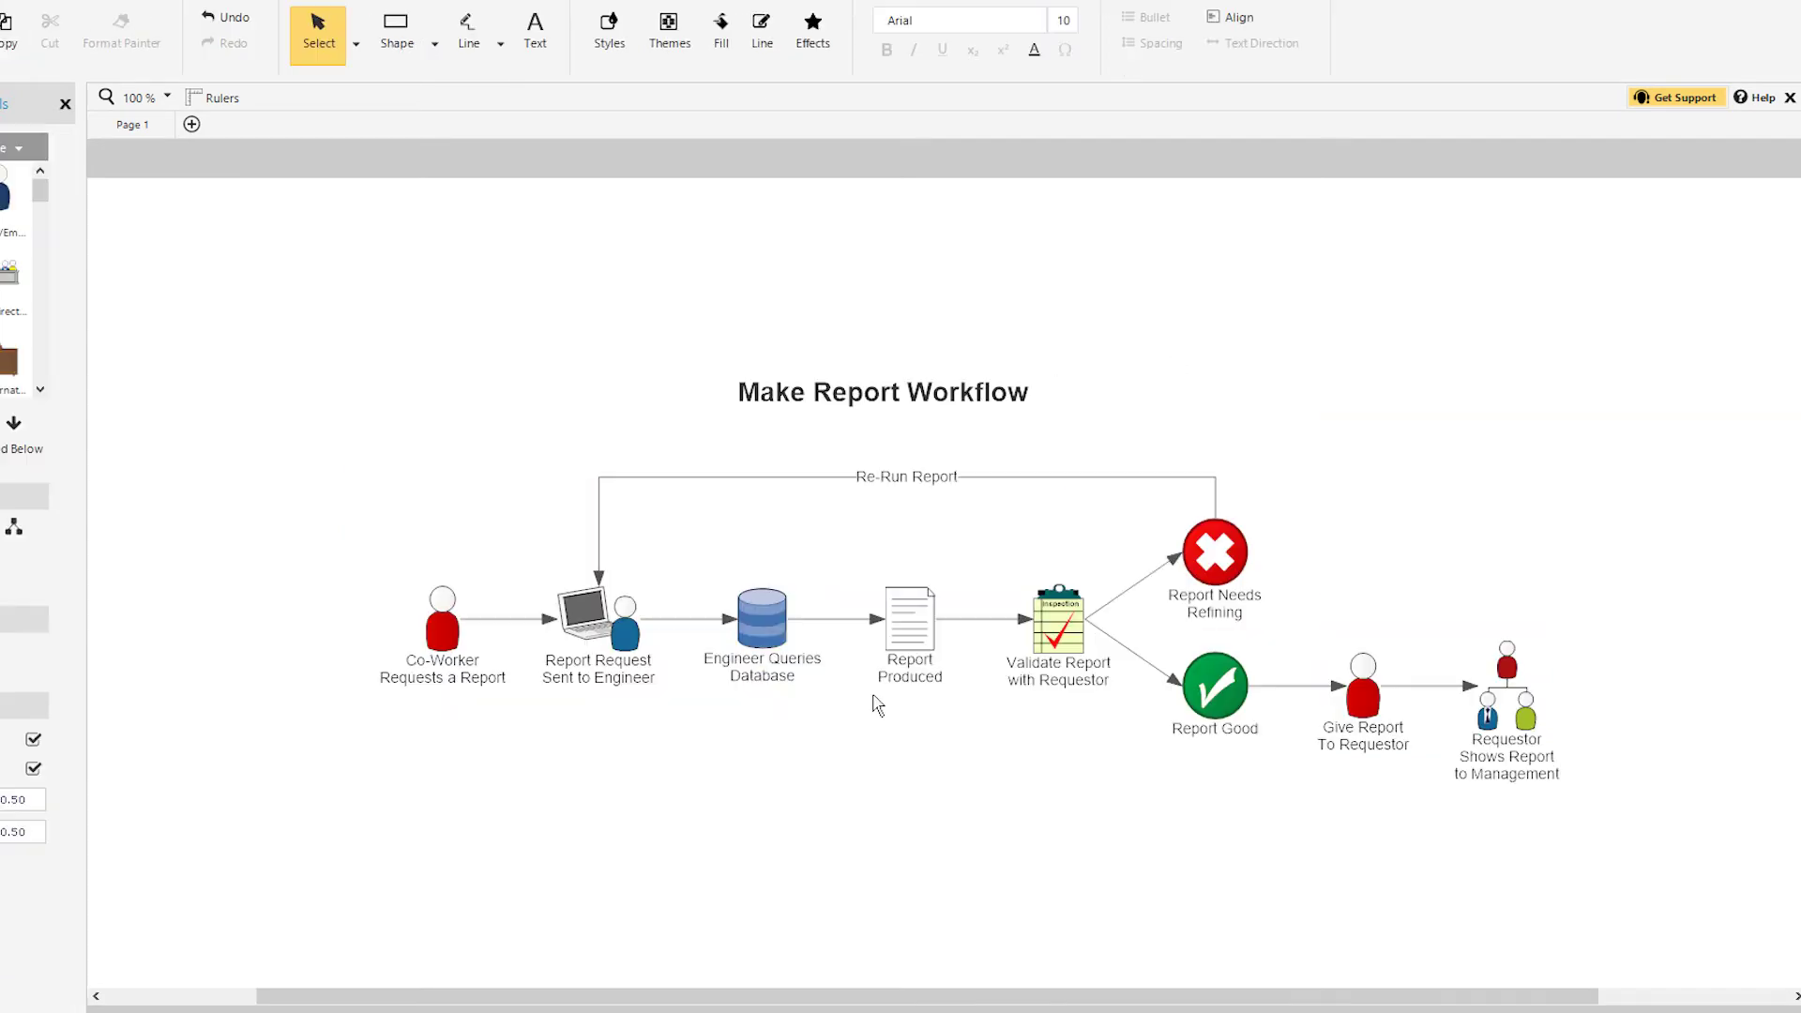
Step: Move Engineer Queries Database after Give Report, make the banner yellow, and retheme the cycle arrows
left_click_drag(1418, 688, 1412, 689)
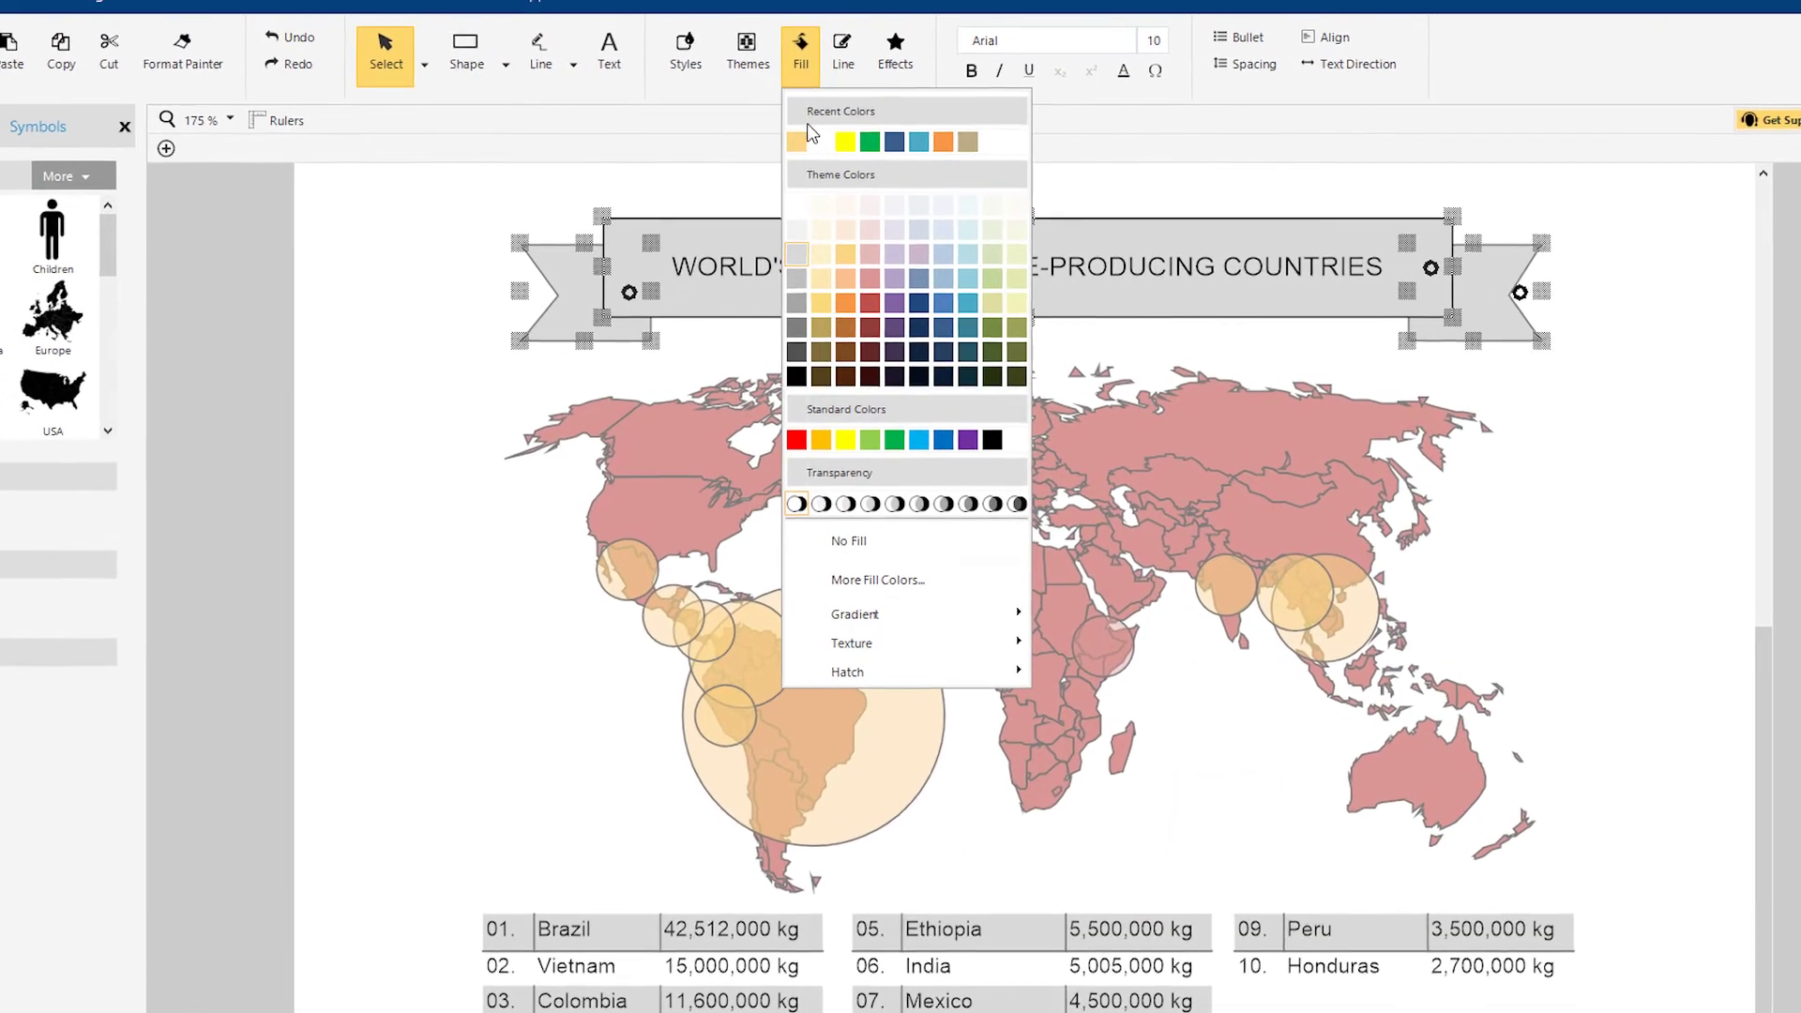
left_click(795, 141)
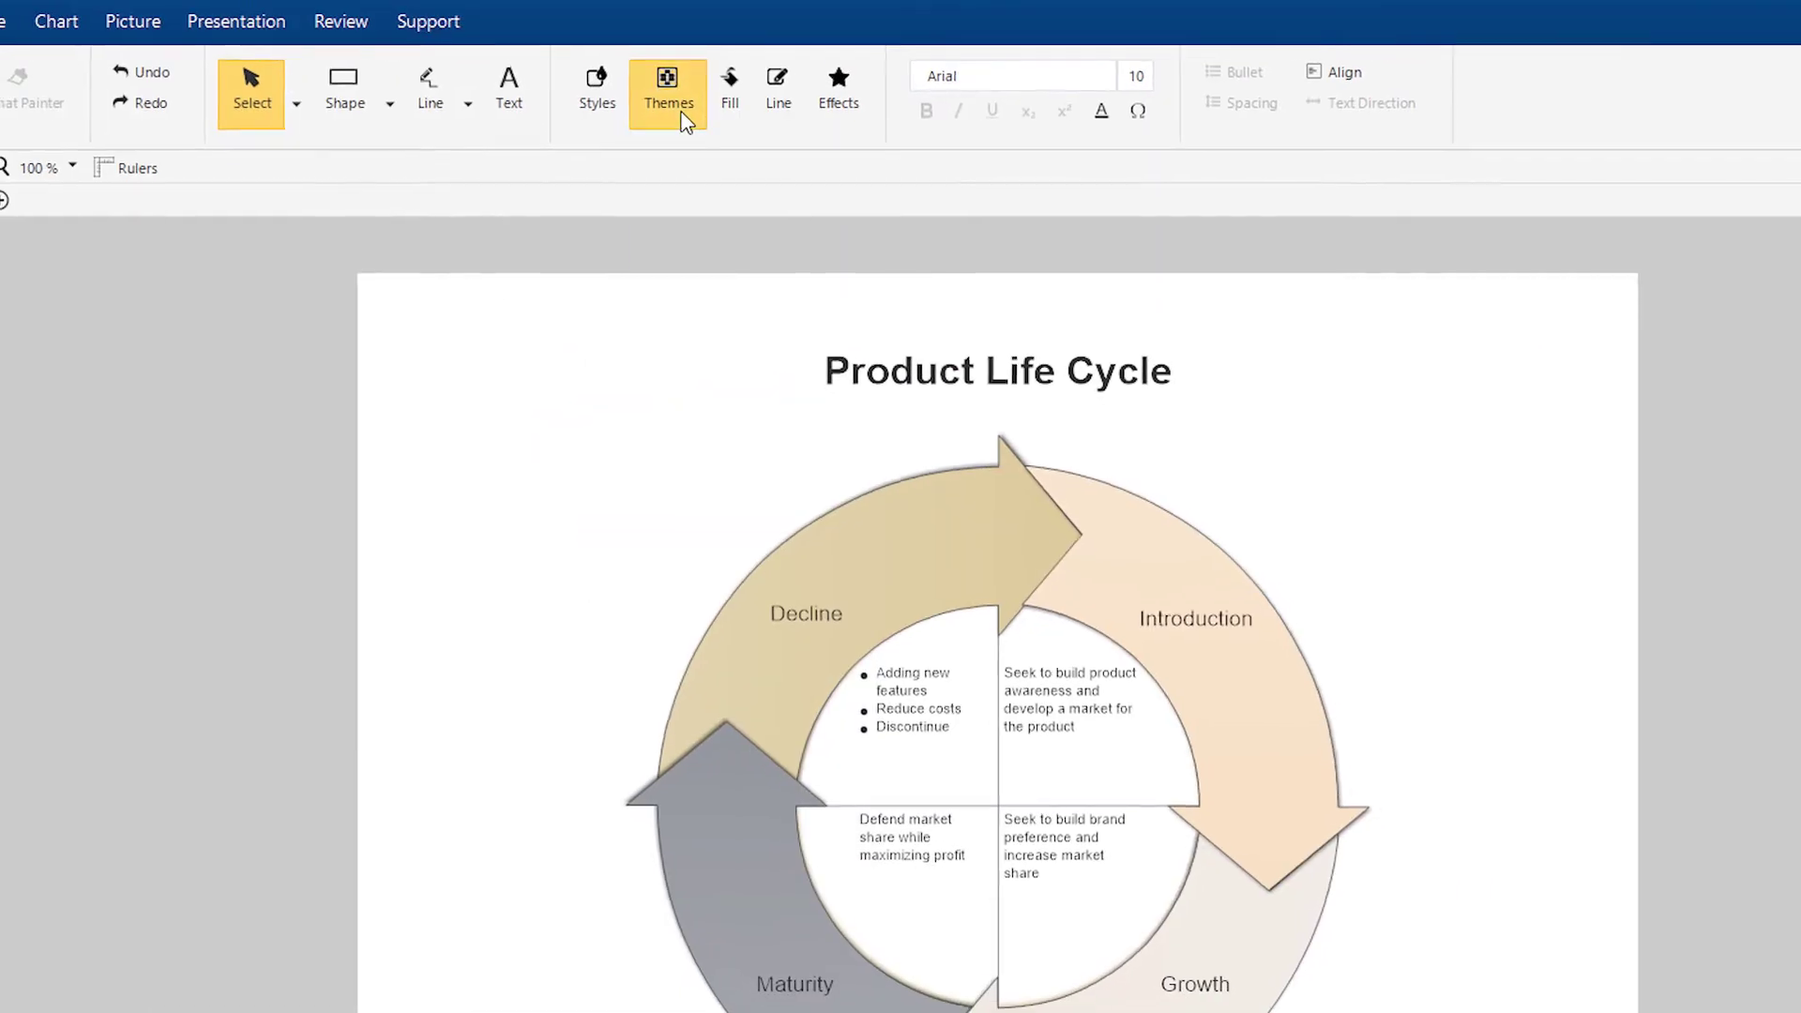
left_click(671, 84)
left_click(678, 208)
left_click(684, 85)
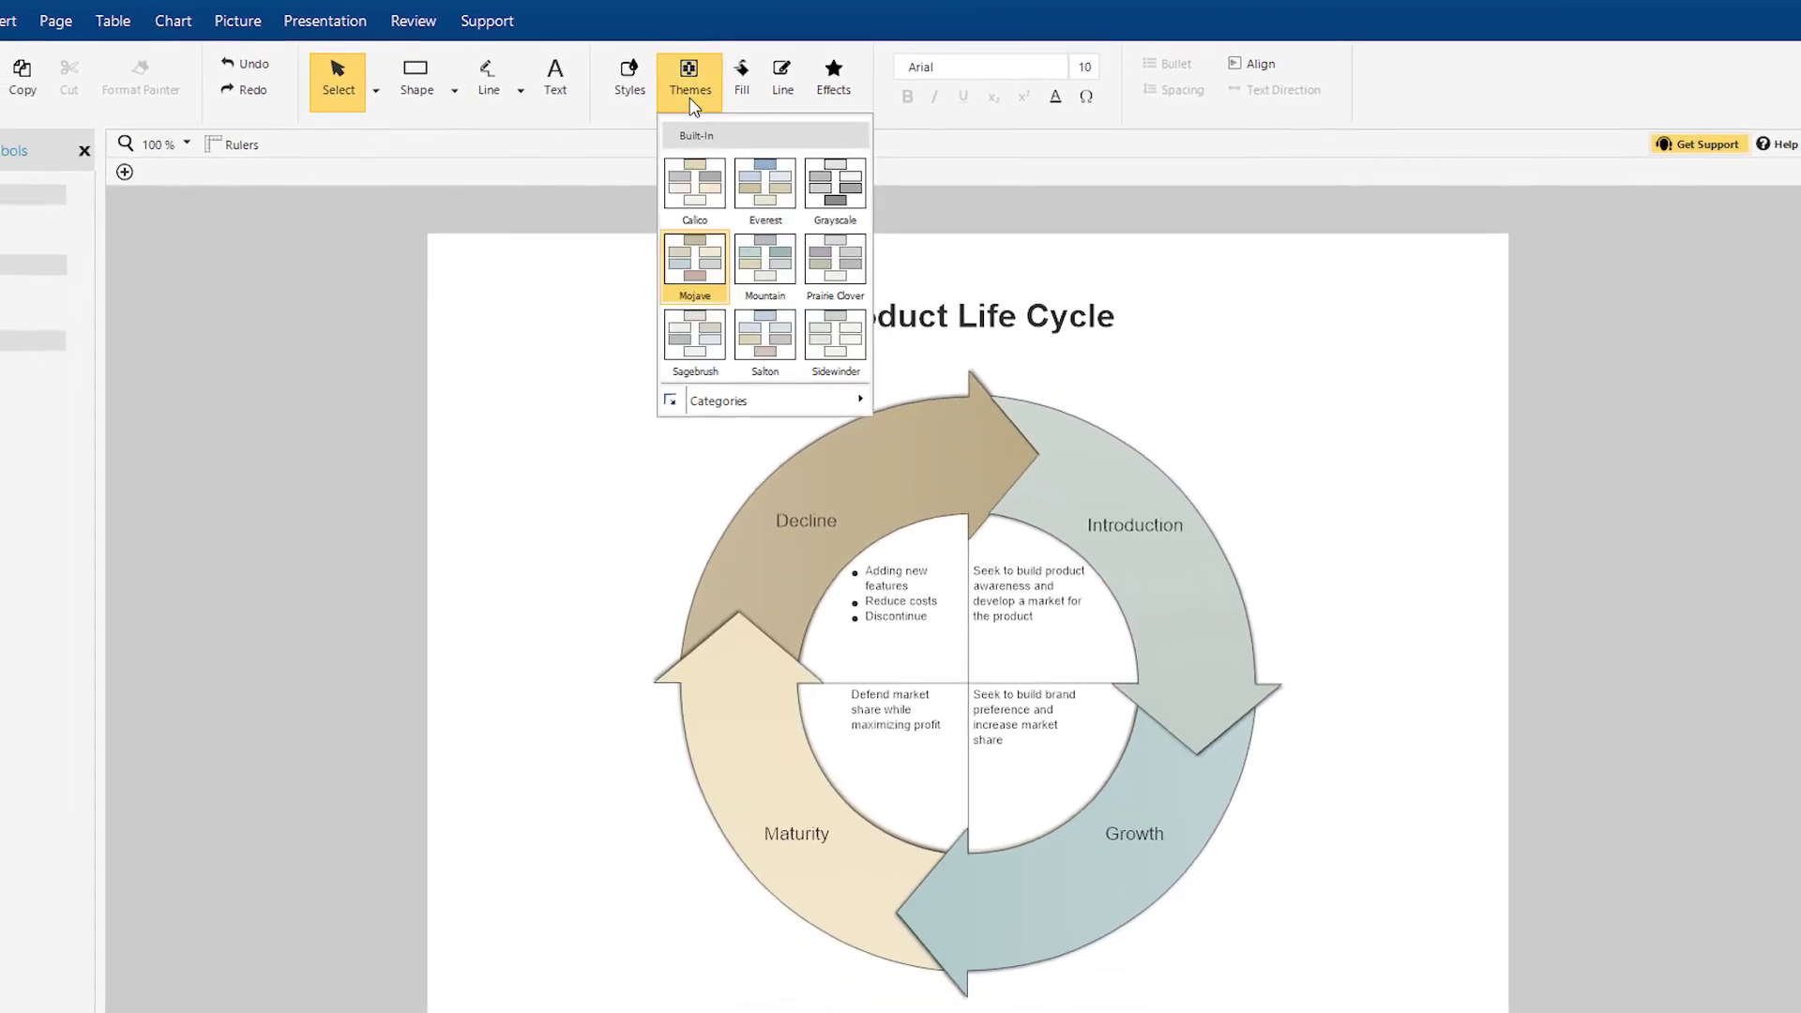
left_click(762, 355)
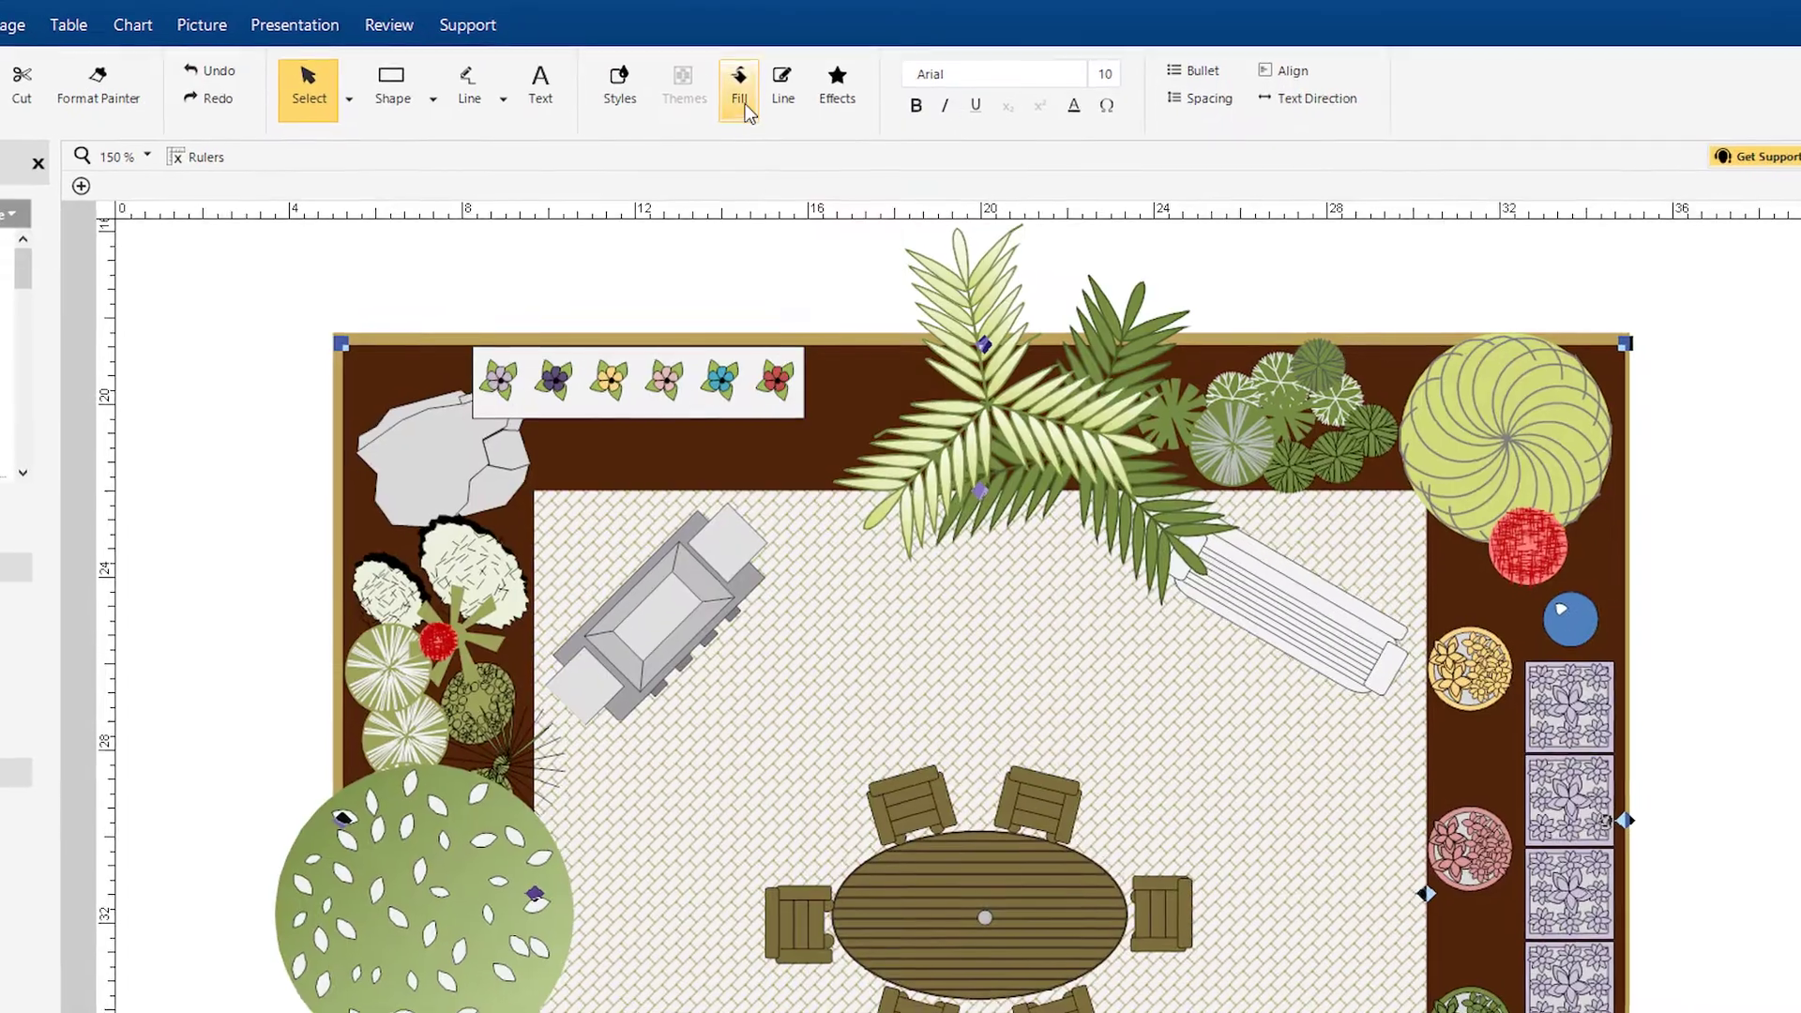
Step: Turn the garden border green and start editing the Strengths box of the SWOT diagram
left_click(739, 89)
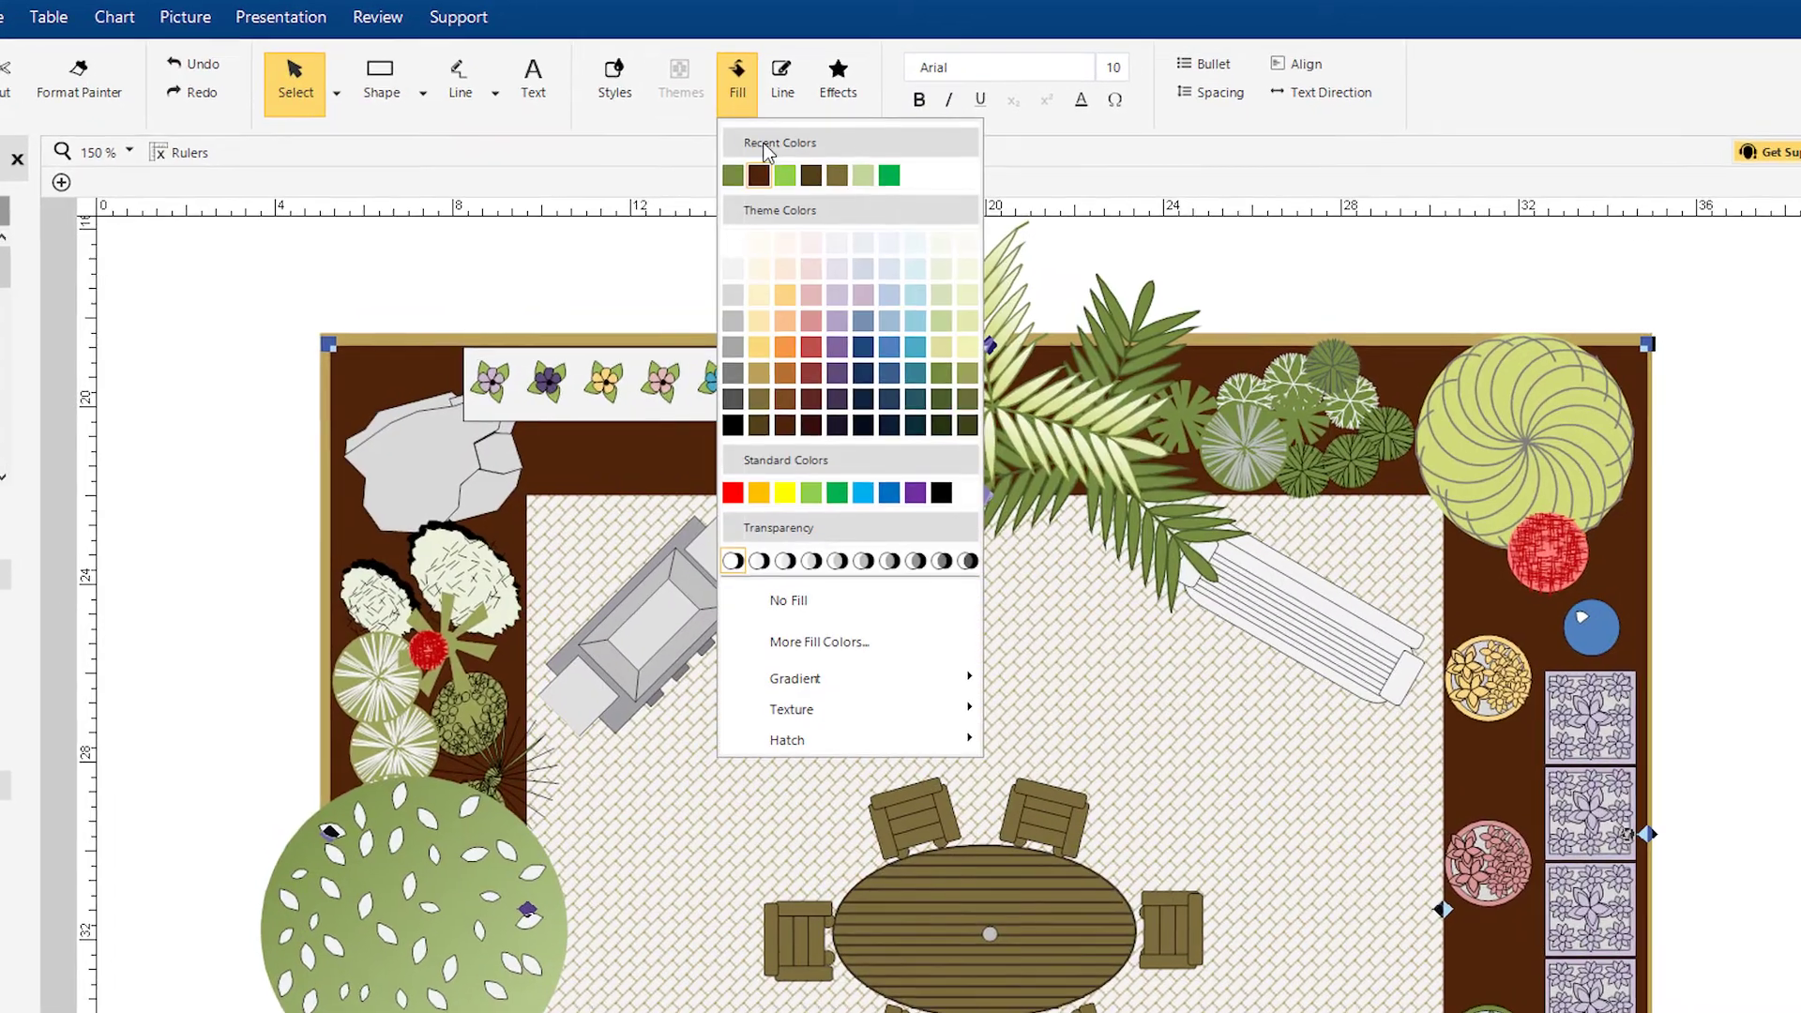
left_click(758, 180)
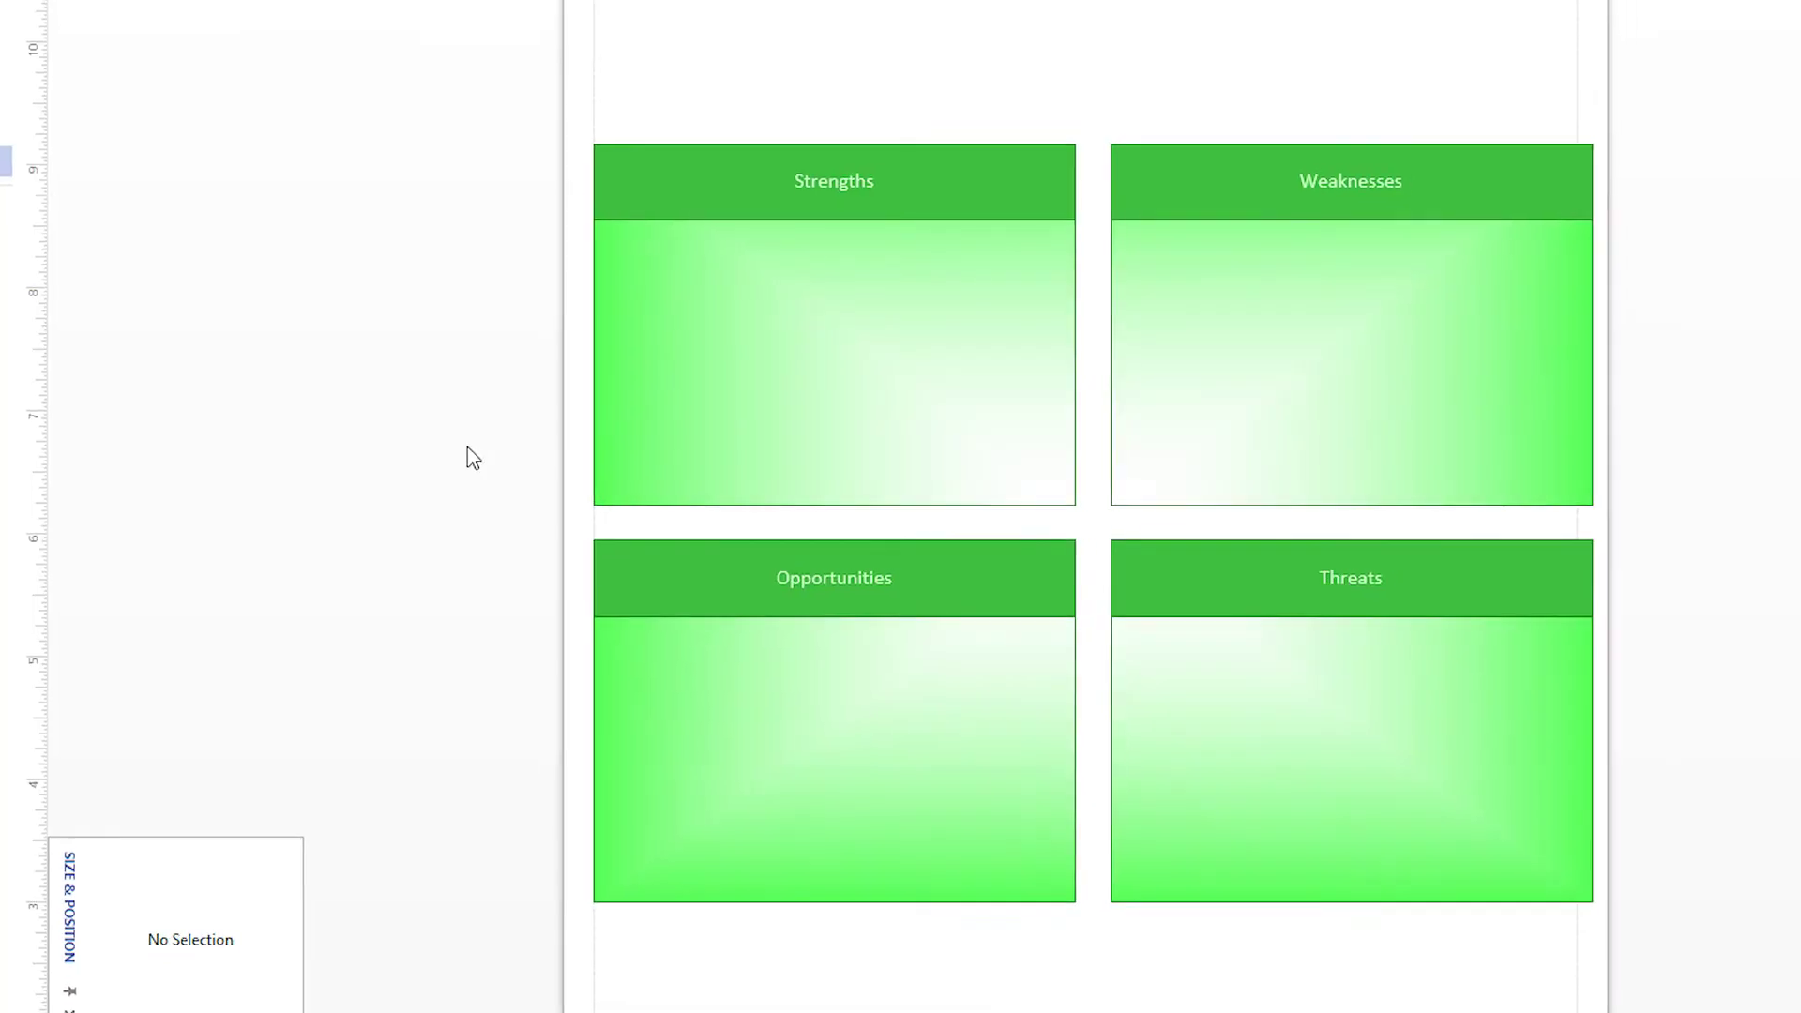
left_click(732, 406)
double_click(702, 408)
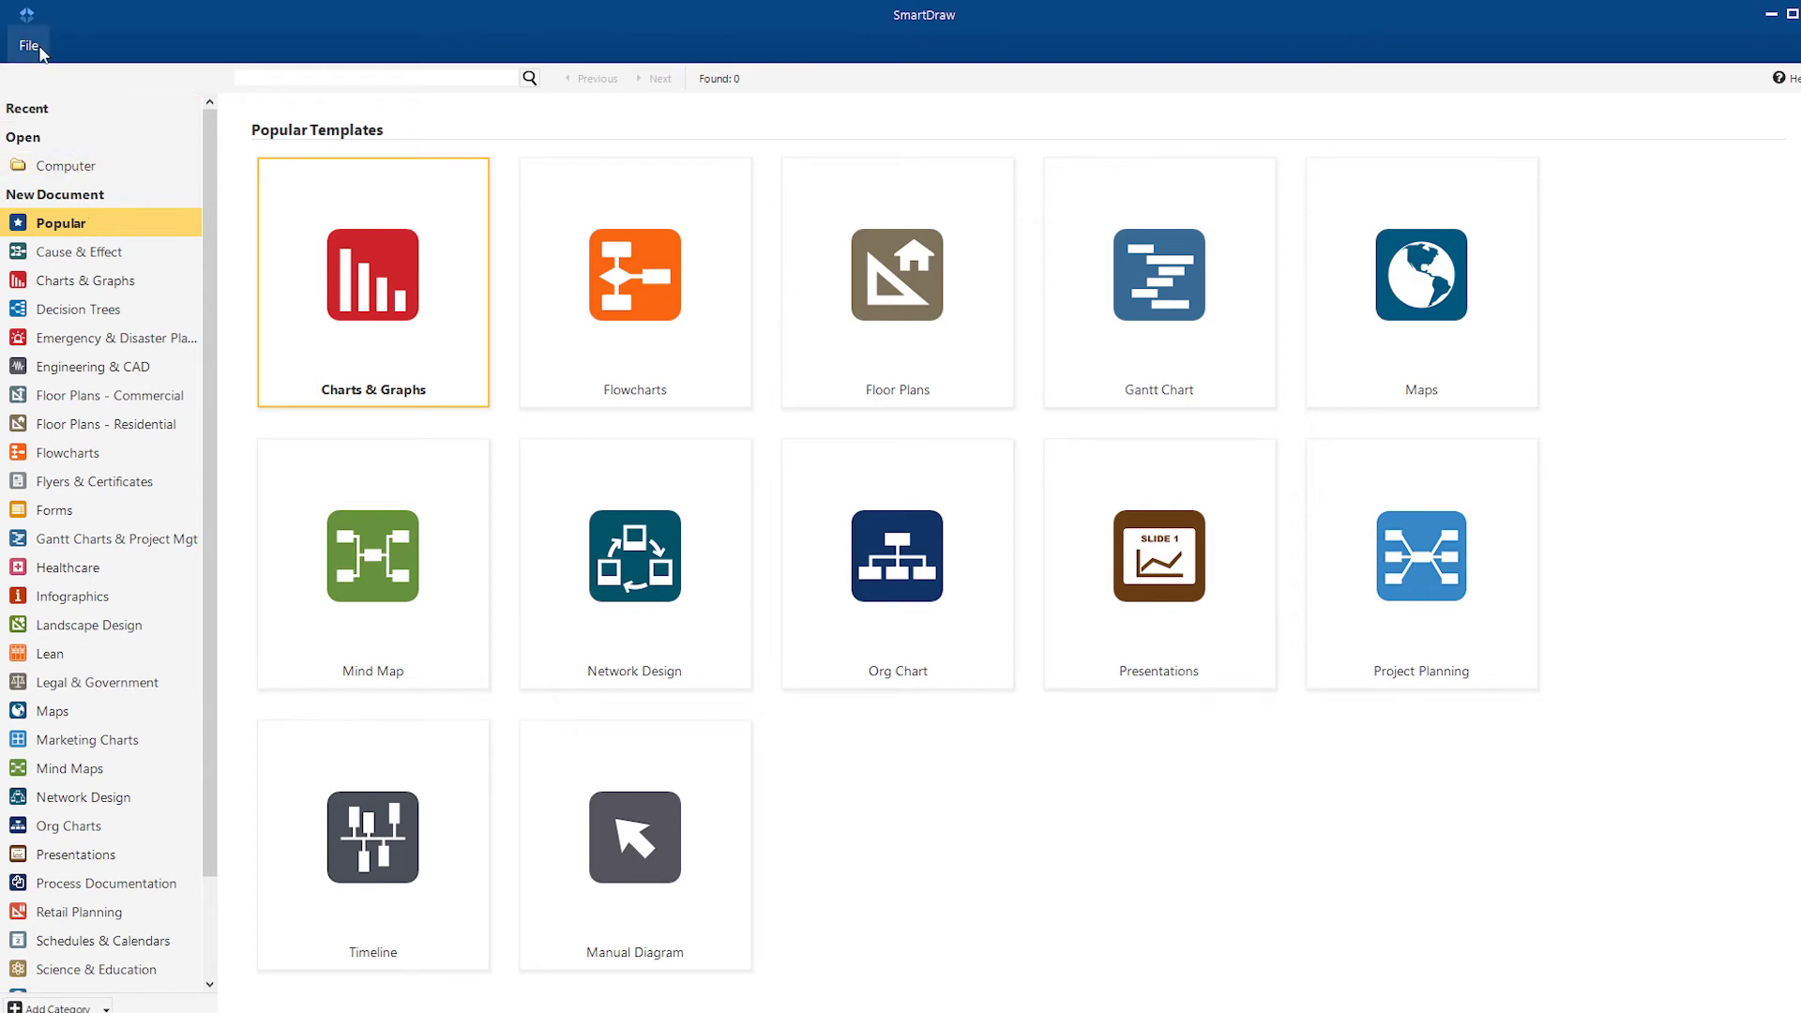
Step: Import Sampson Inc.vsdx as a single Visio file and view its Page 2 and Page 3
left_click(31, 47)
left_click(80, 173)
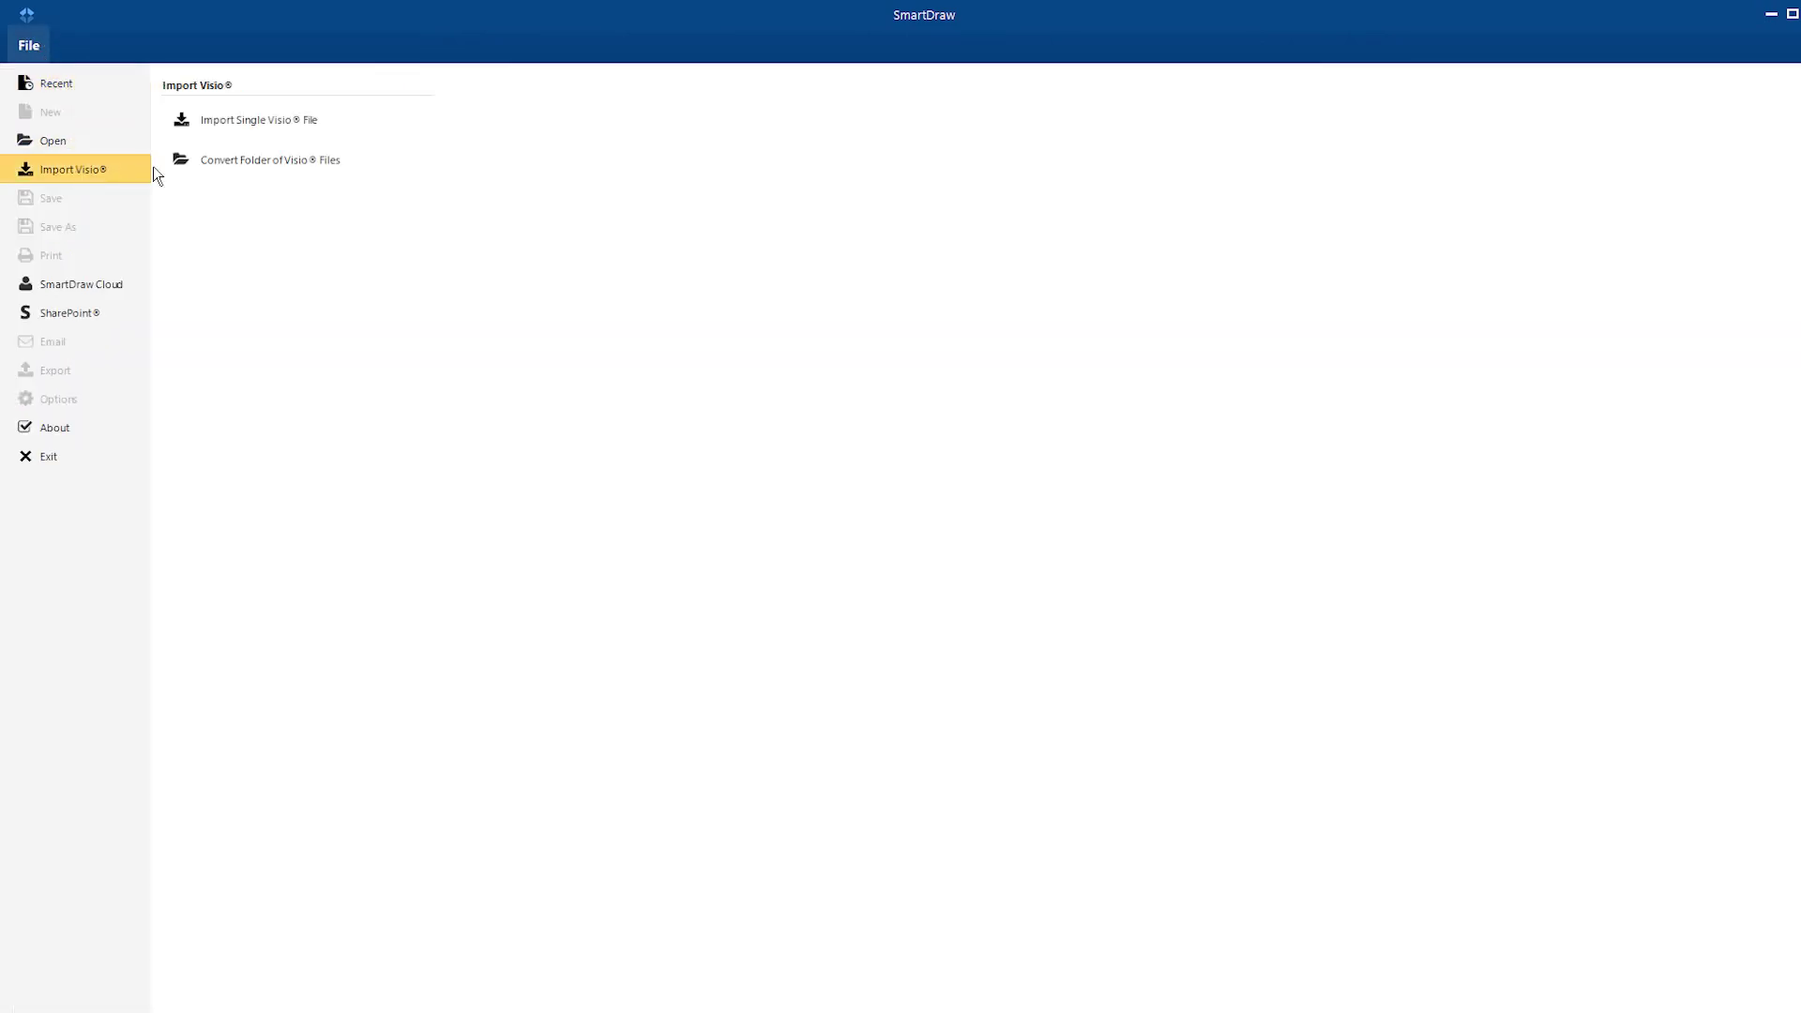
left_click(235, 122)
left_click(360, 263)
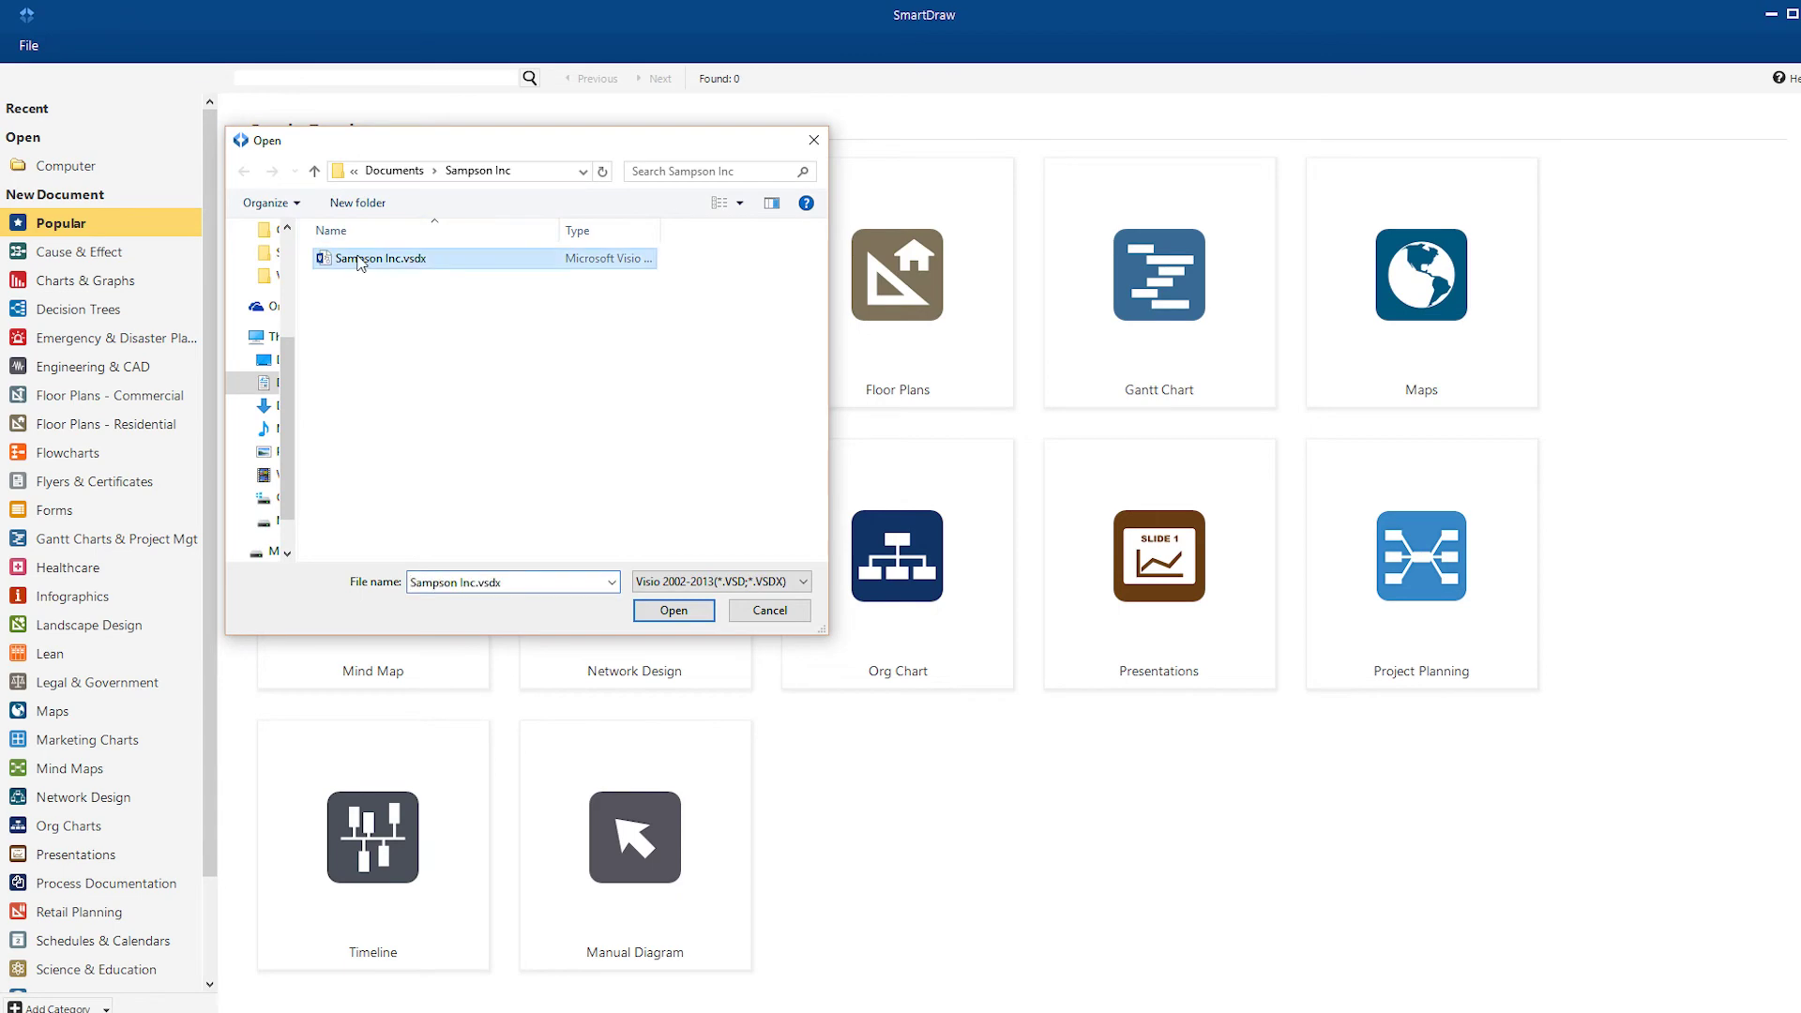
left_click(680, 618)
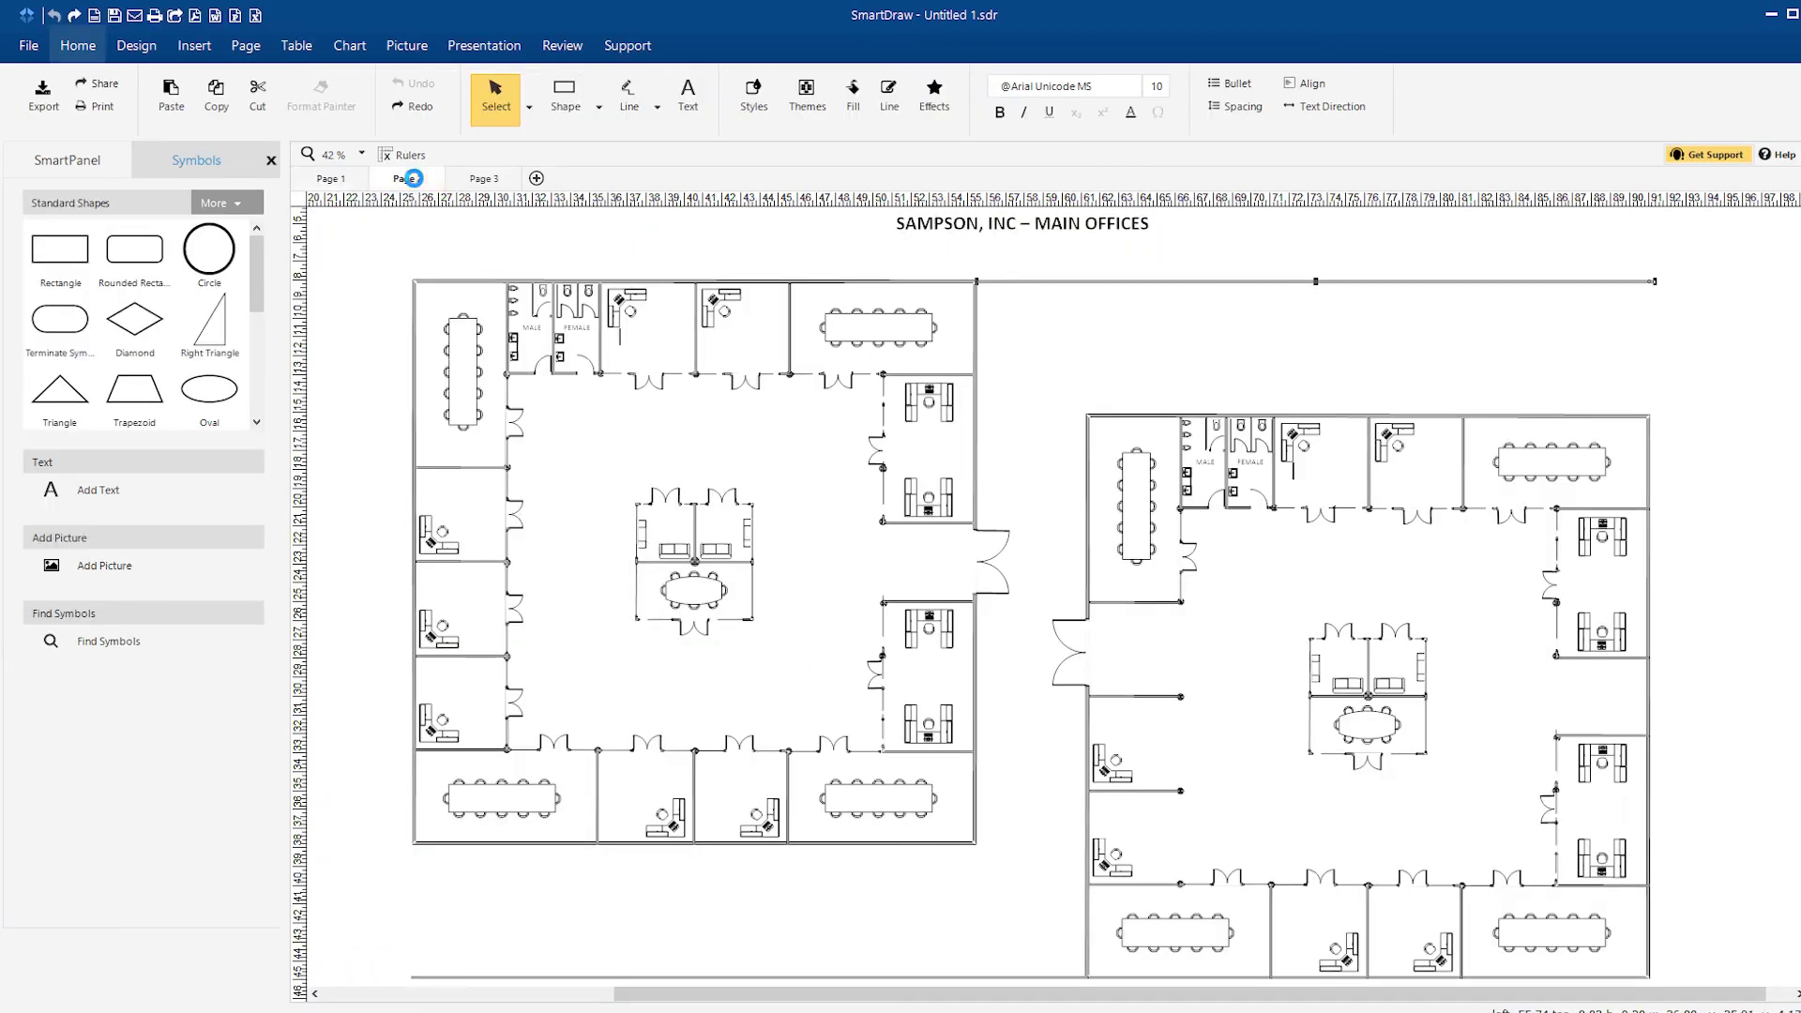
left_click(413, 178)
left_click(484, 178)
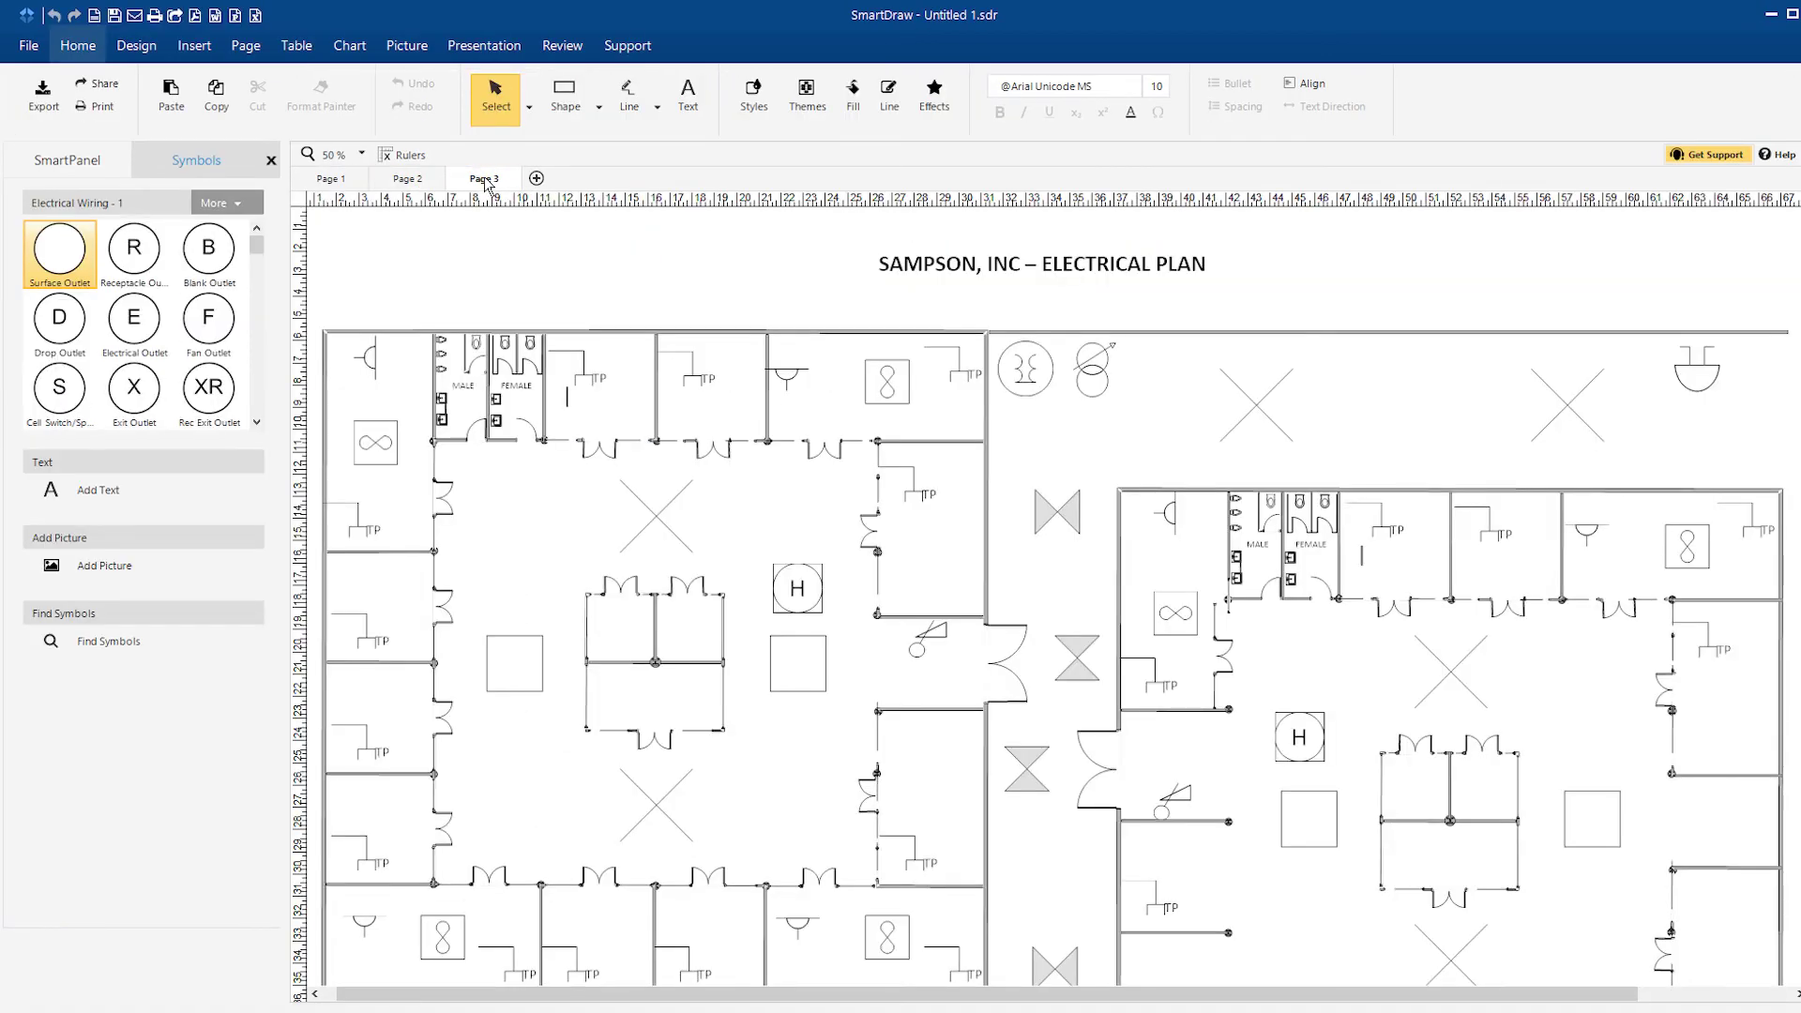
Step: On the Page 2 network diagram, delete Branch Office 1's two PCs and place a new PC
left_click(28, 45)
left_click(94, 172)
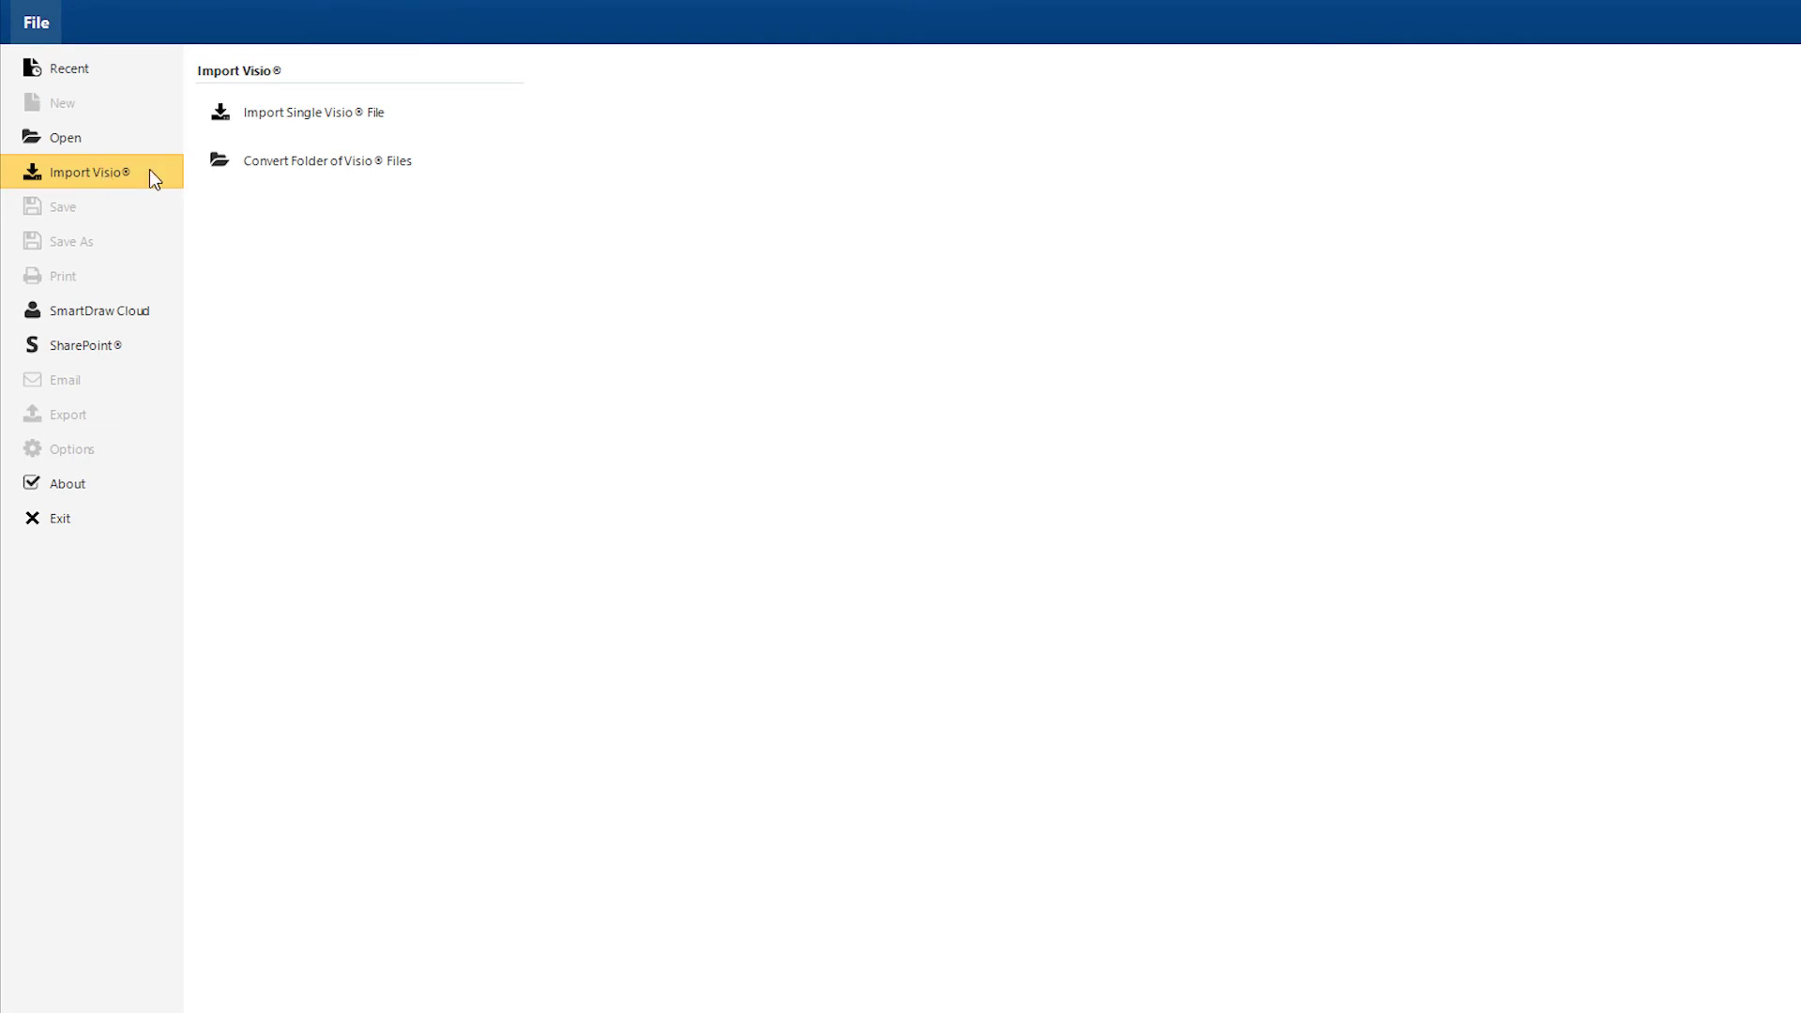
left_click(338, 120)
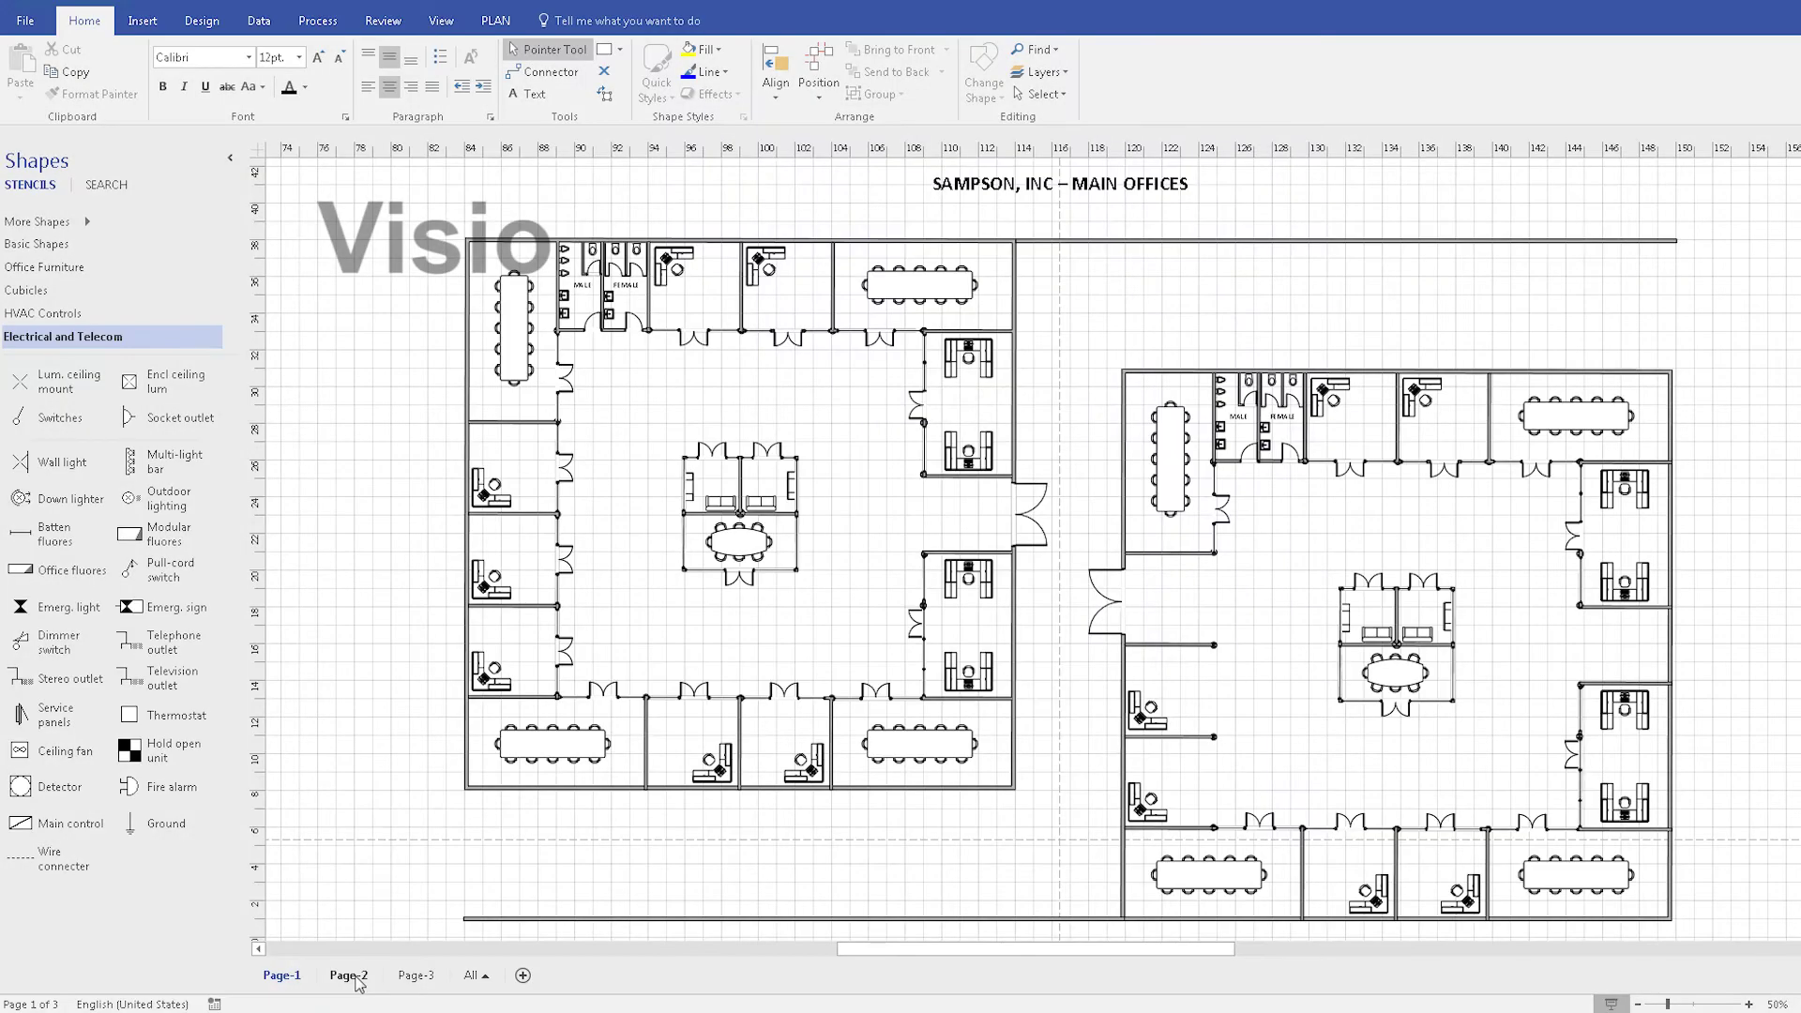
left_click(356, 977)
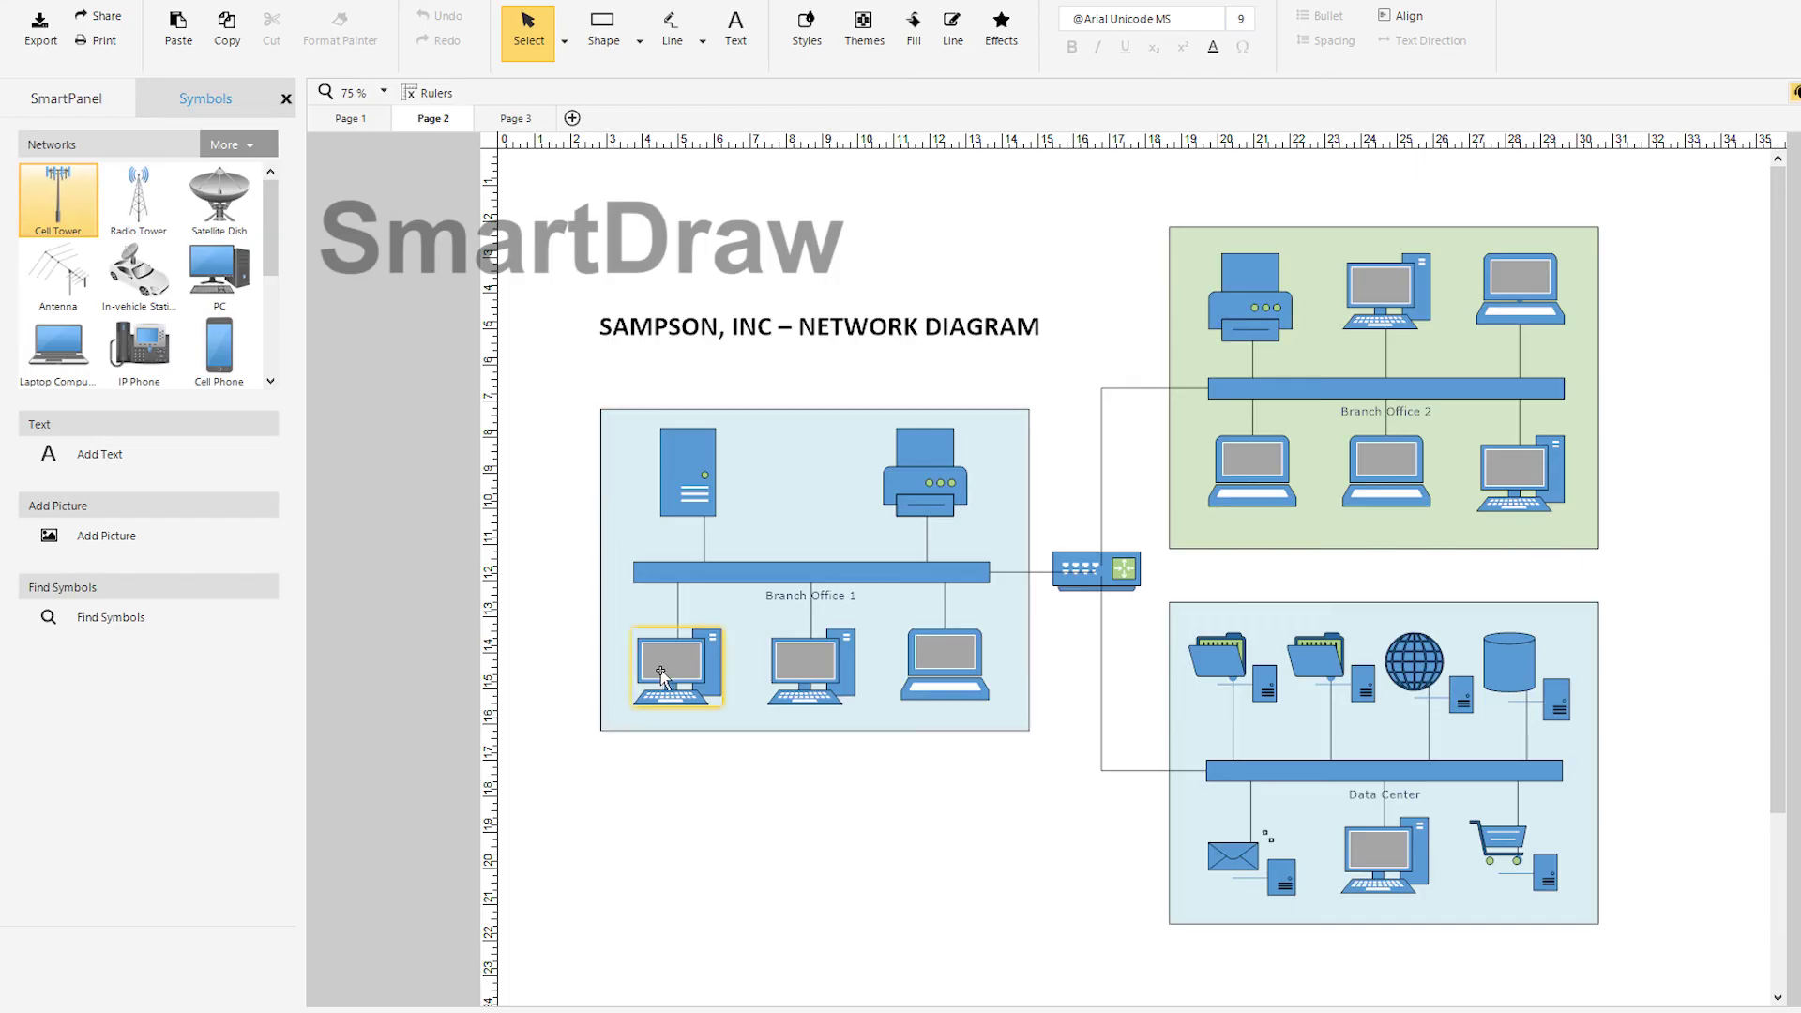
key("Delete")
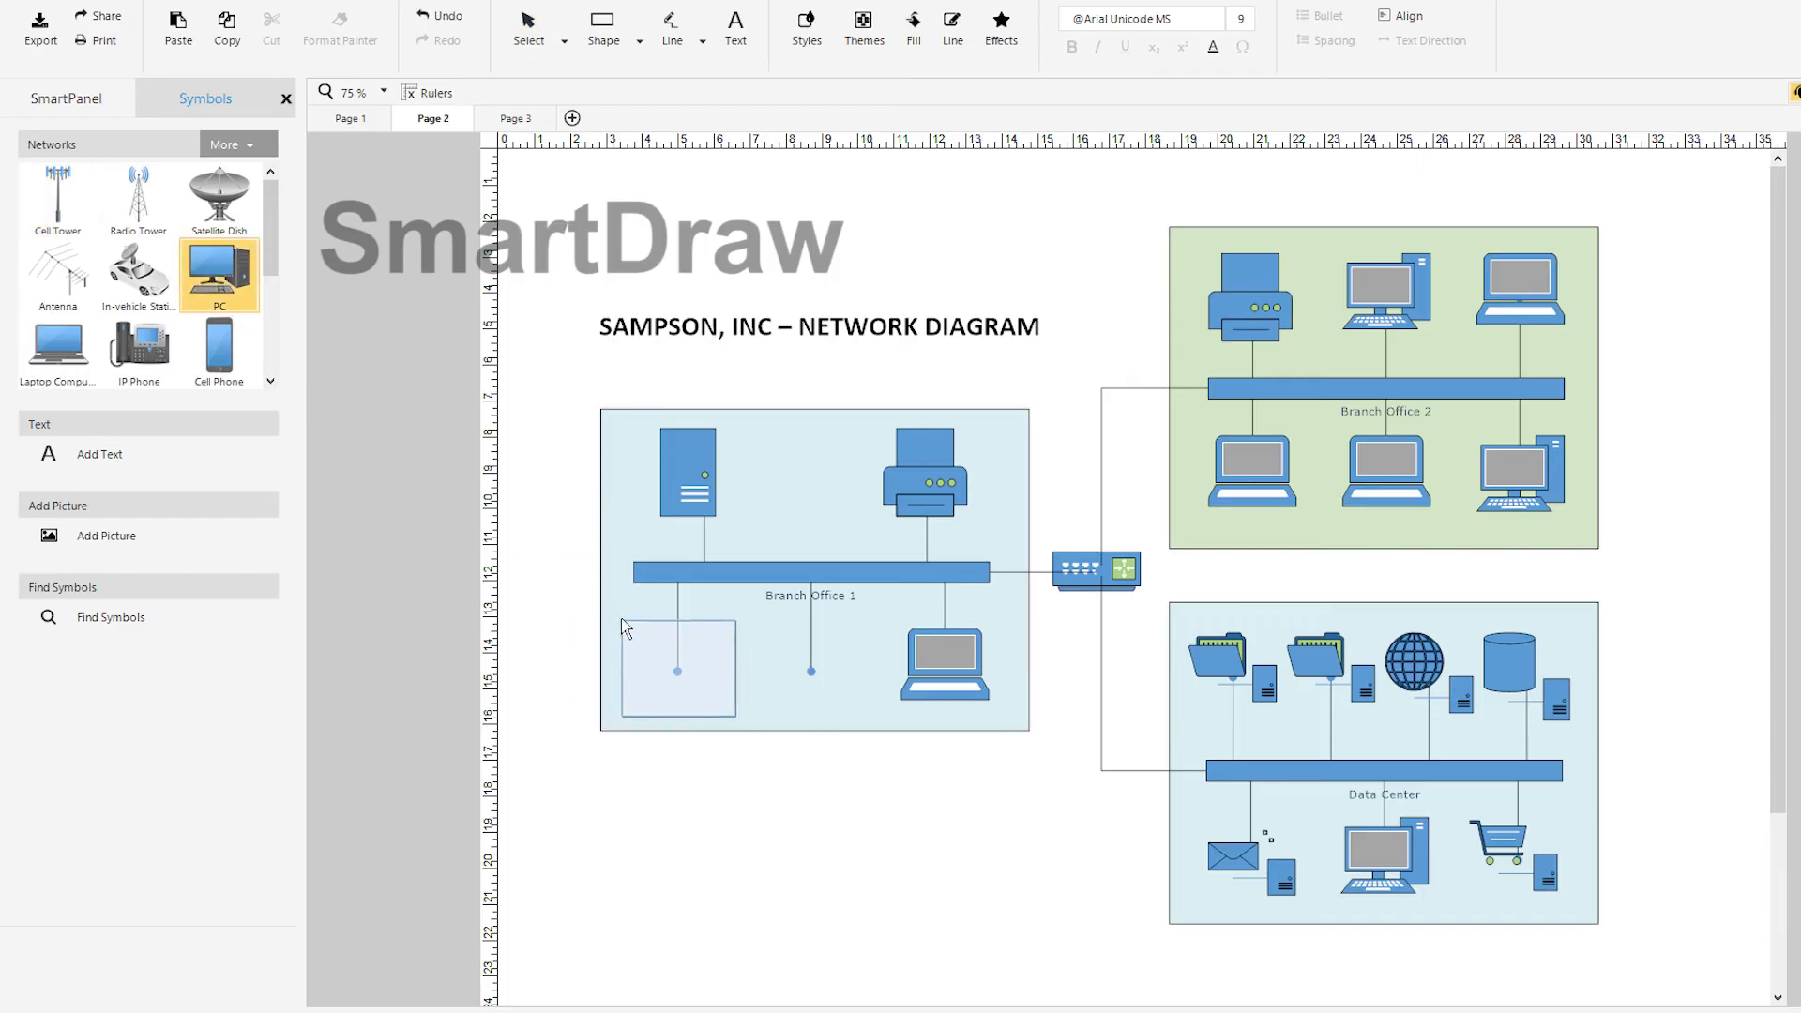
left_click_drag(627, 629, 626, 628)
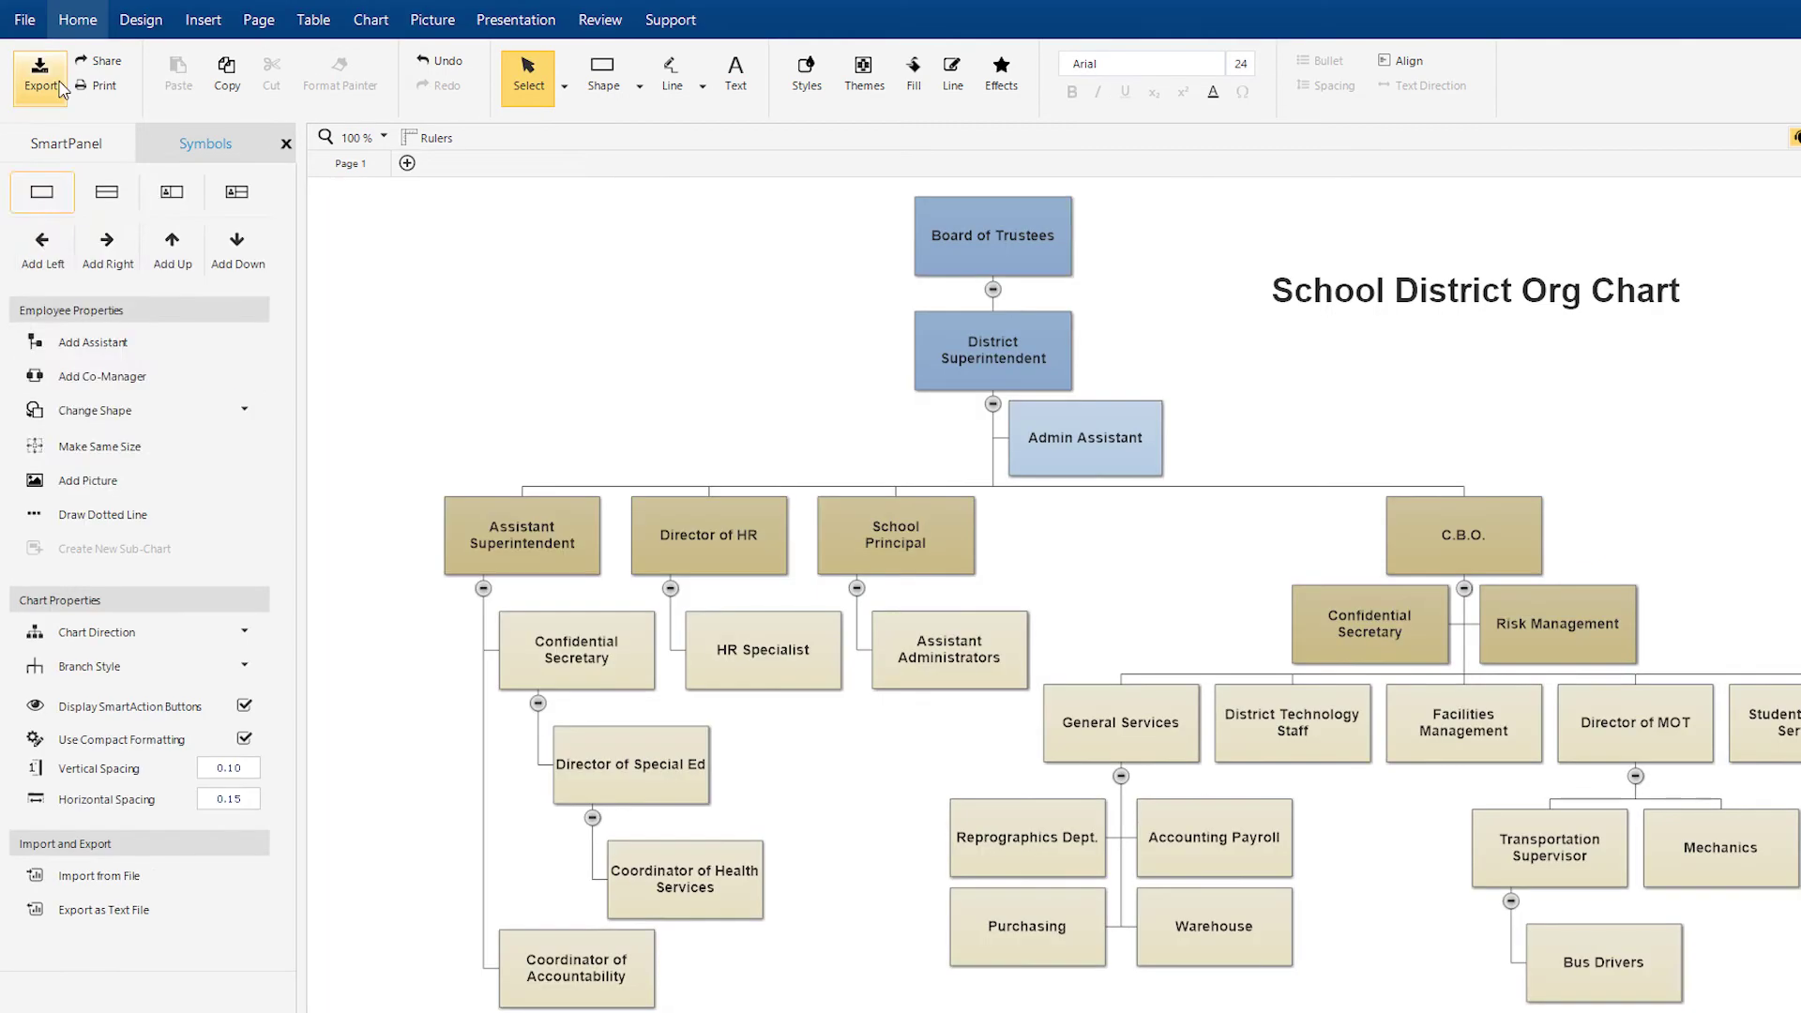
Step: Review the org chart's export formats, then import Workflow Stencils.vssx as a symbol library
left_click(59, 89)
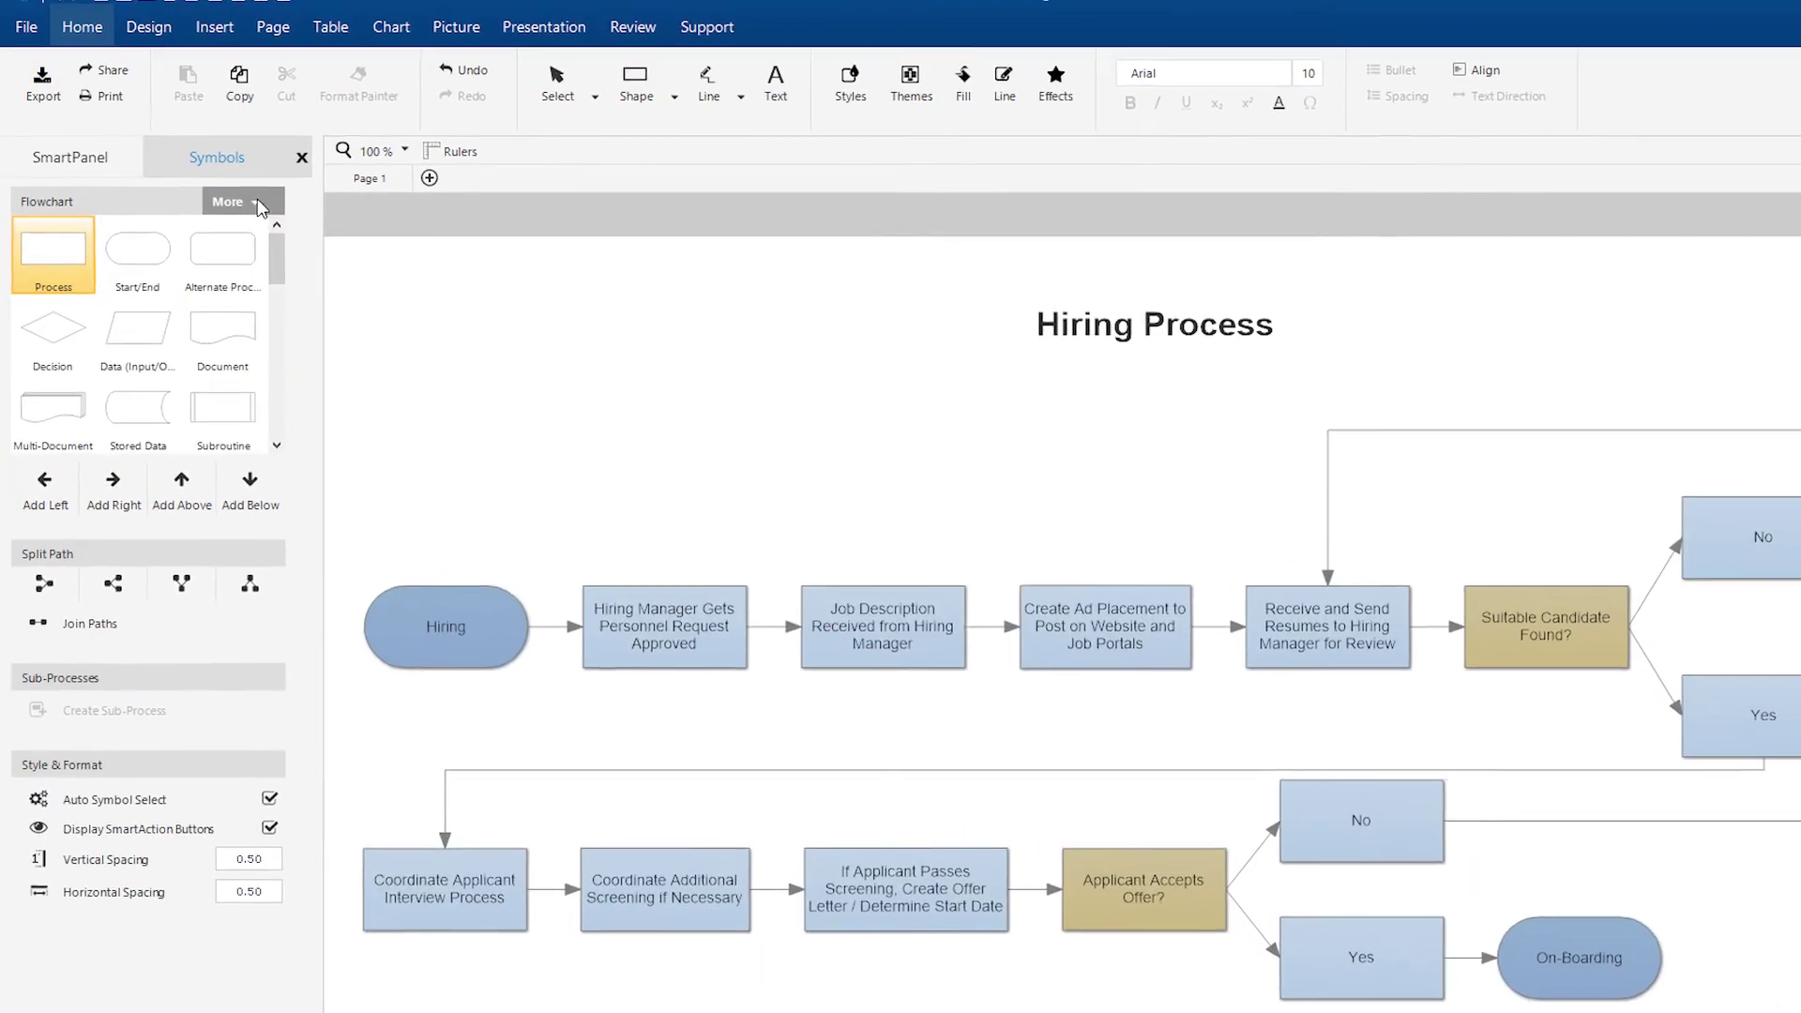
left_click(256, 197)
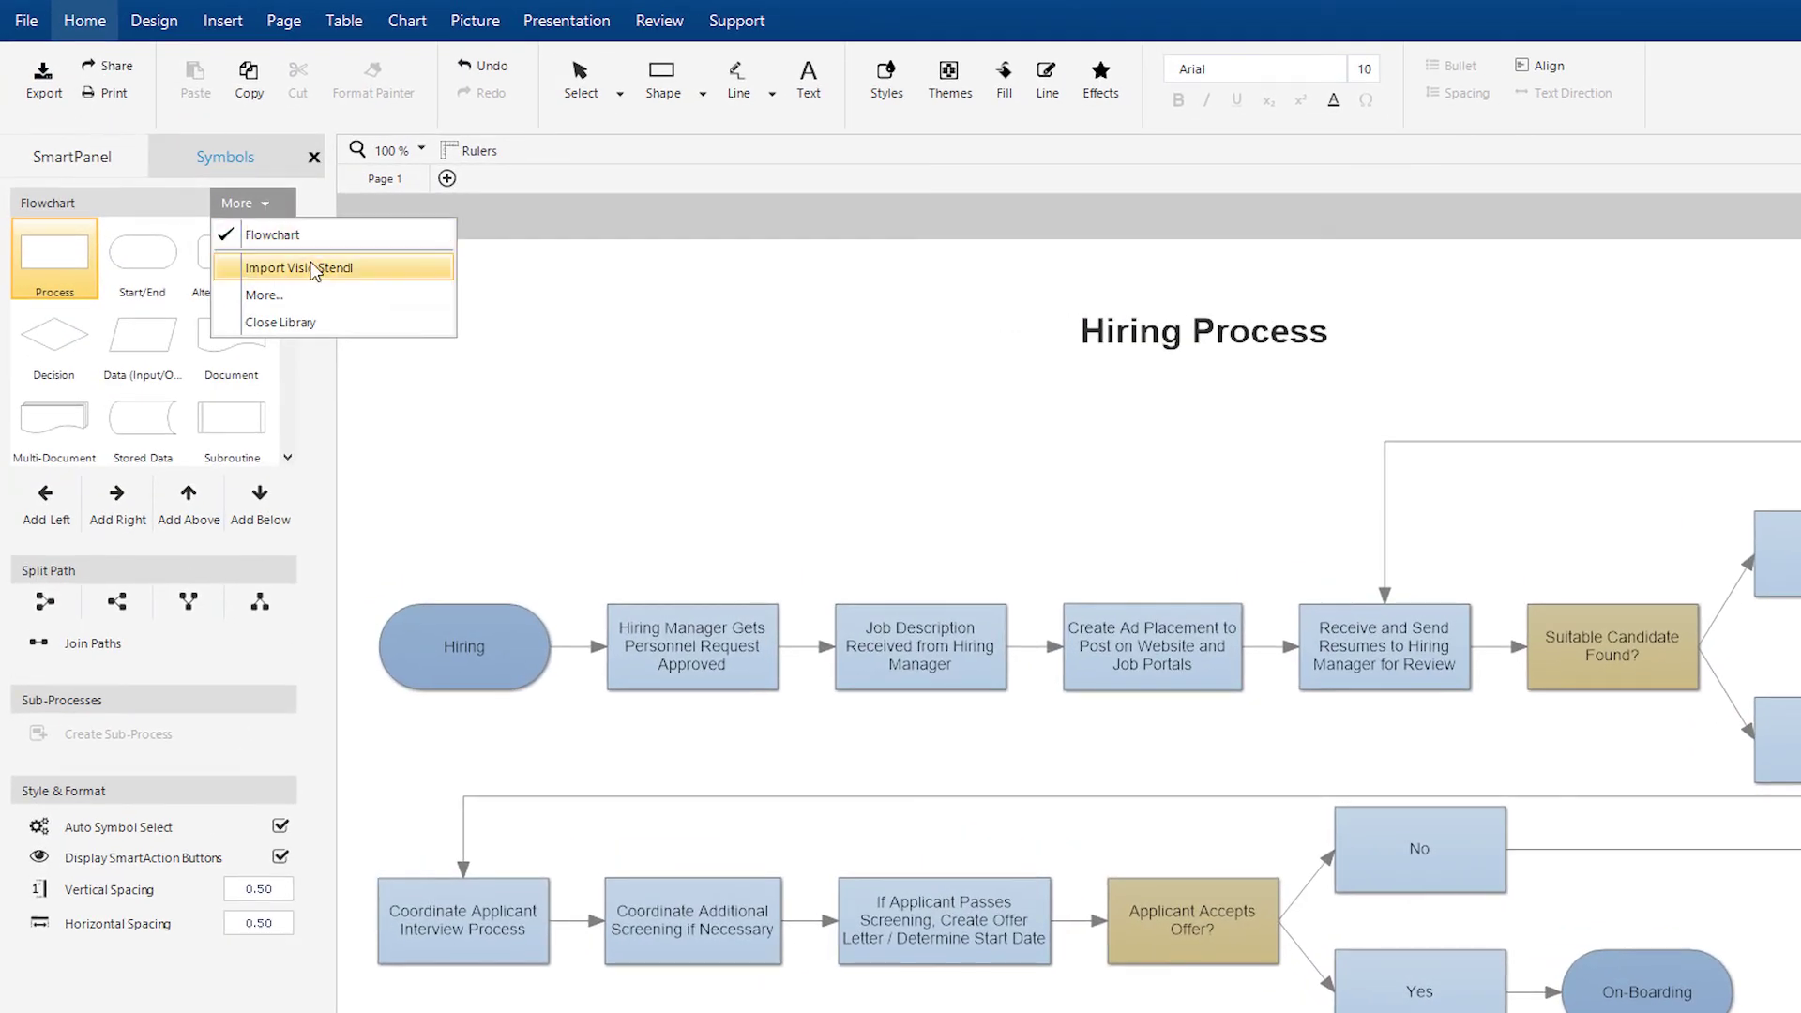
left_click(314, 269)
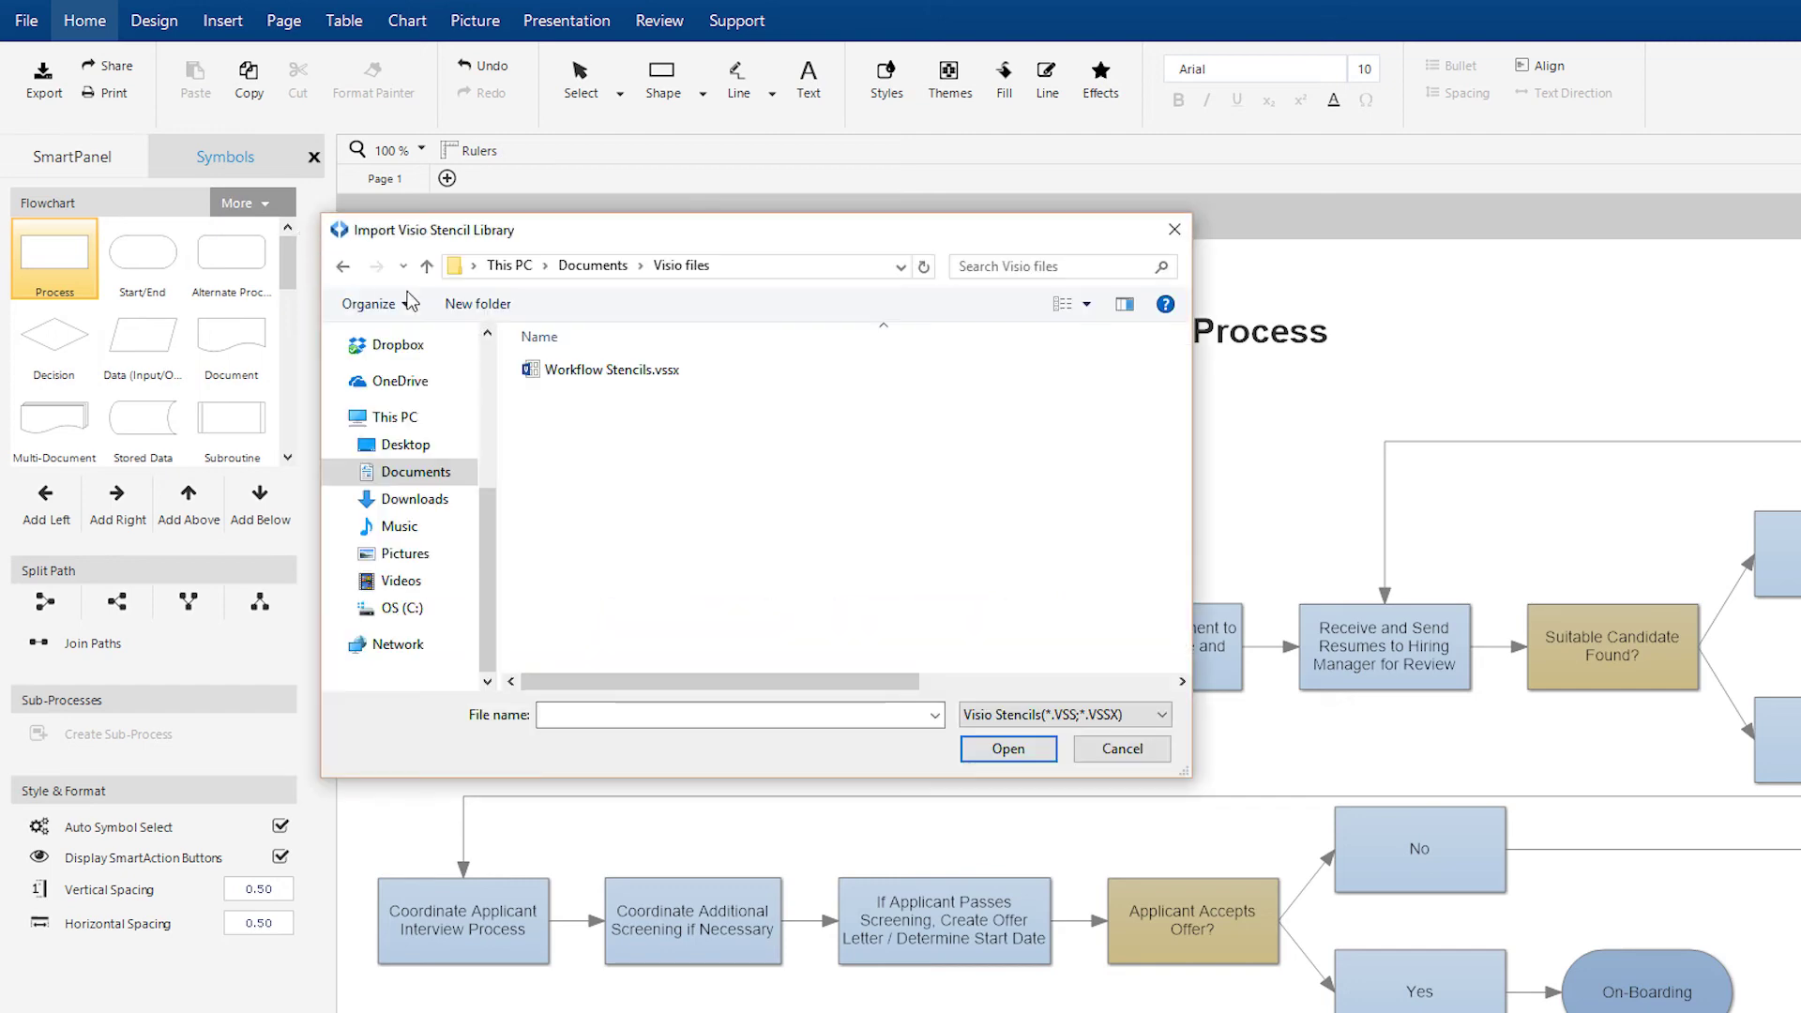
double_click(543, 372)
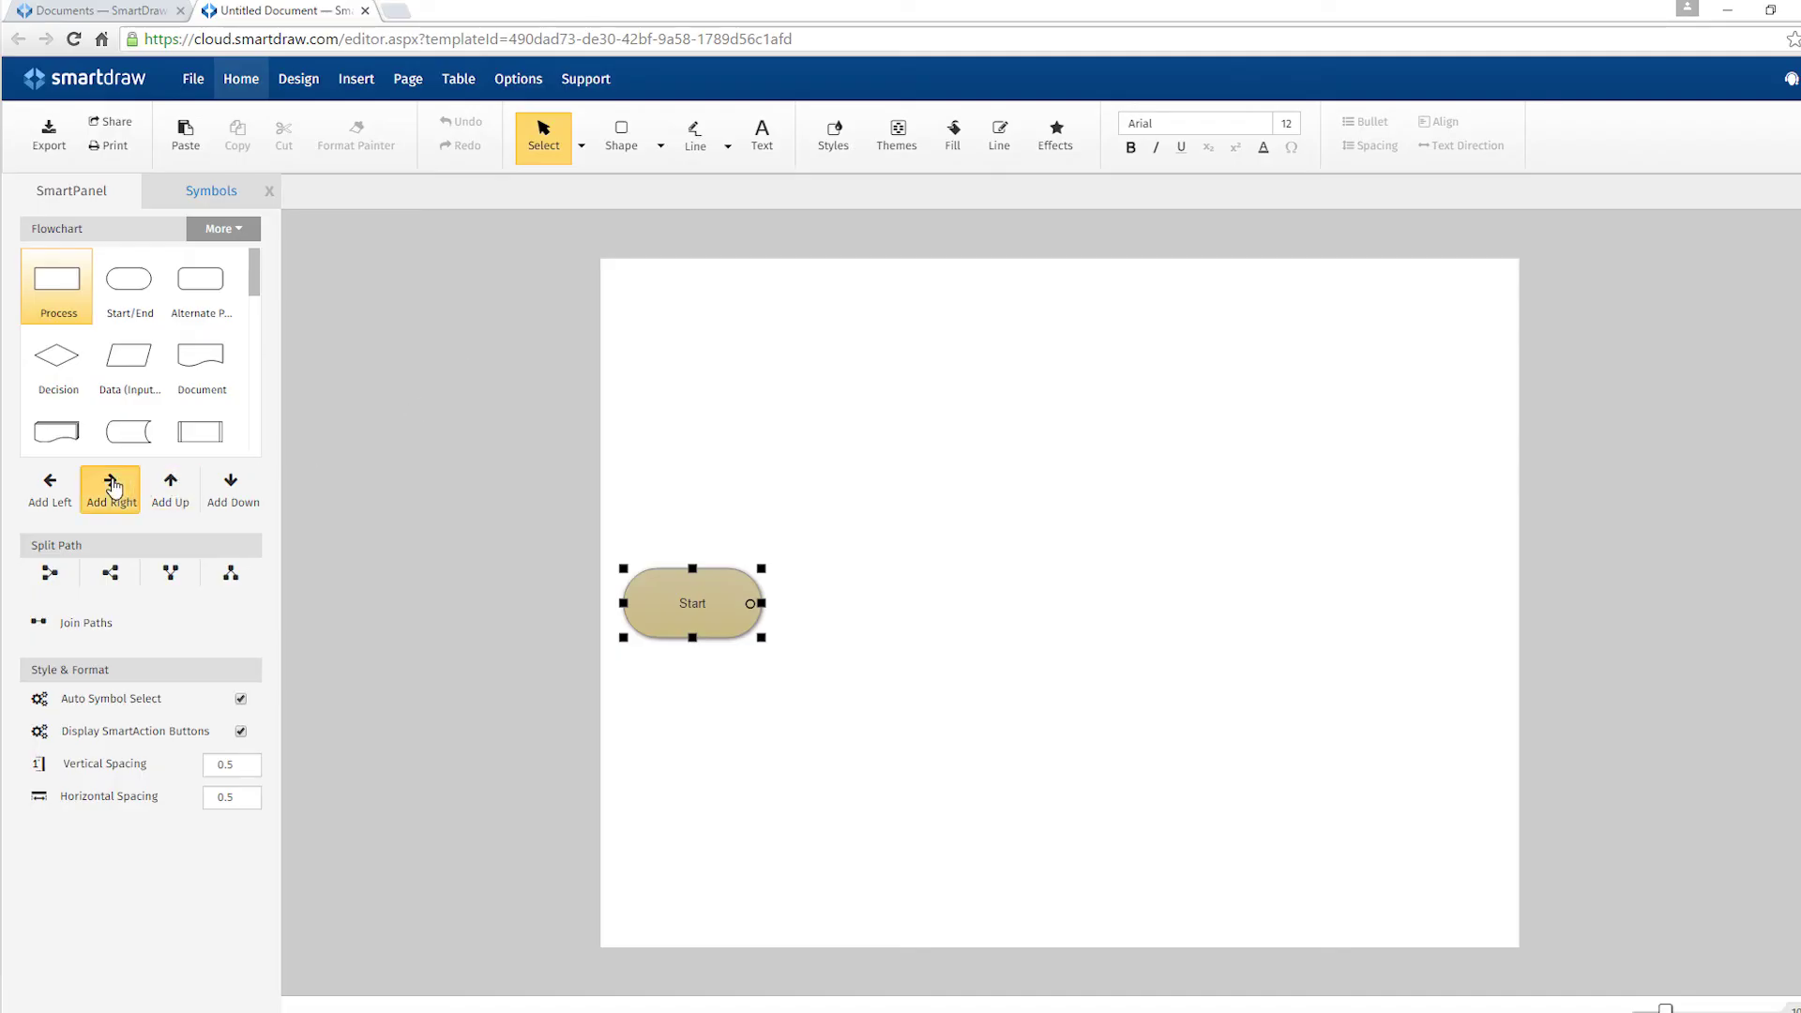
Step: Add two process steps after Start, split the flow into two branches, and extend the lower one
left_click(113, 487)
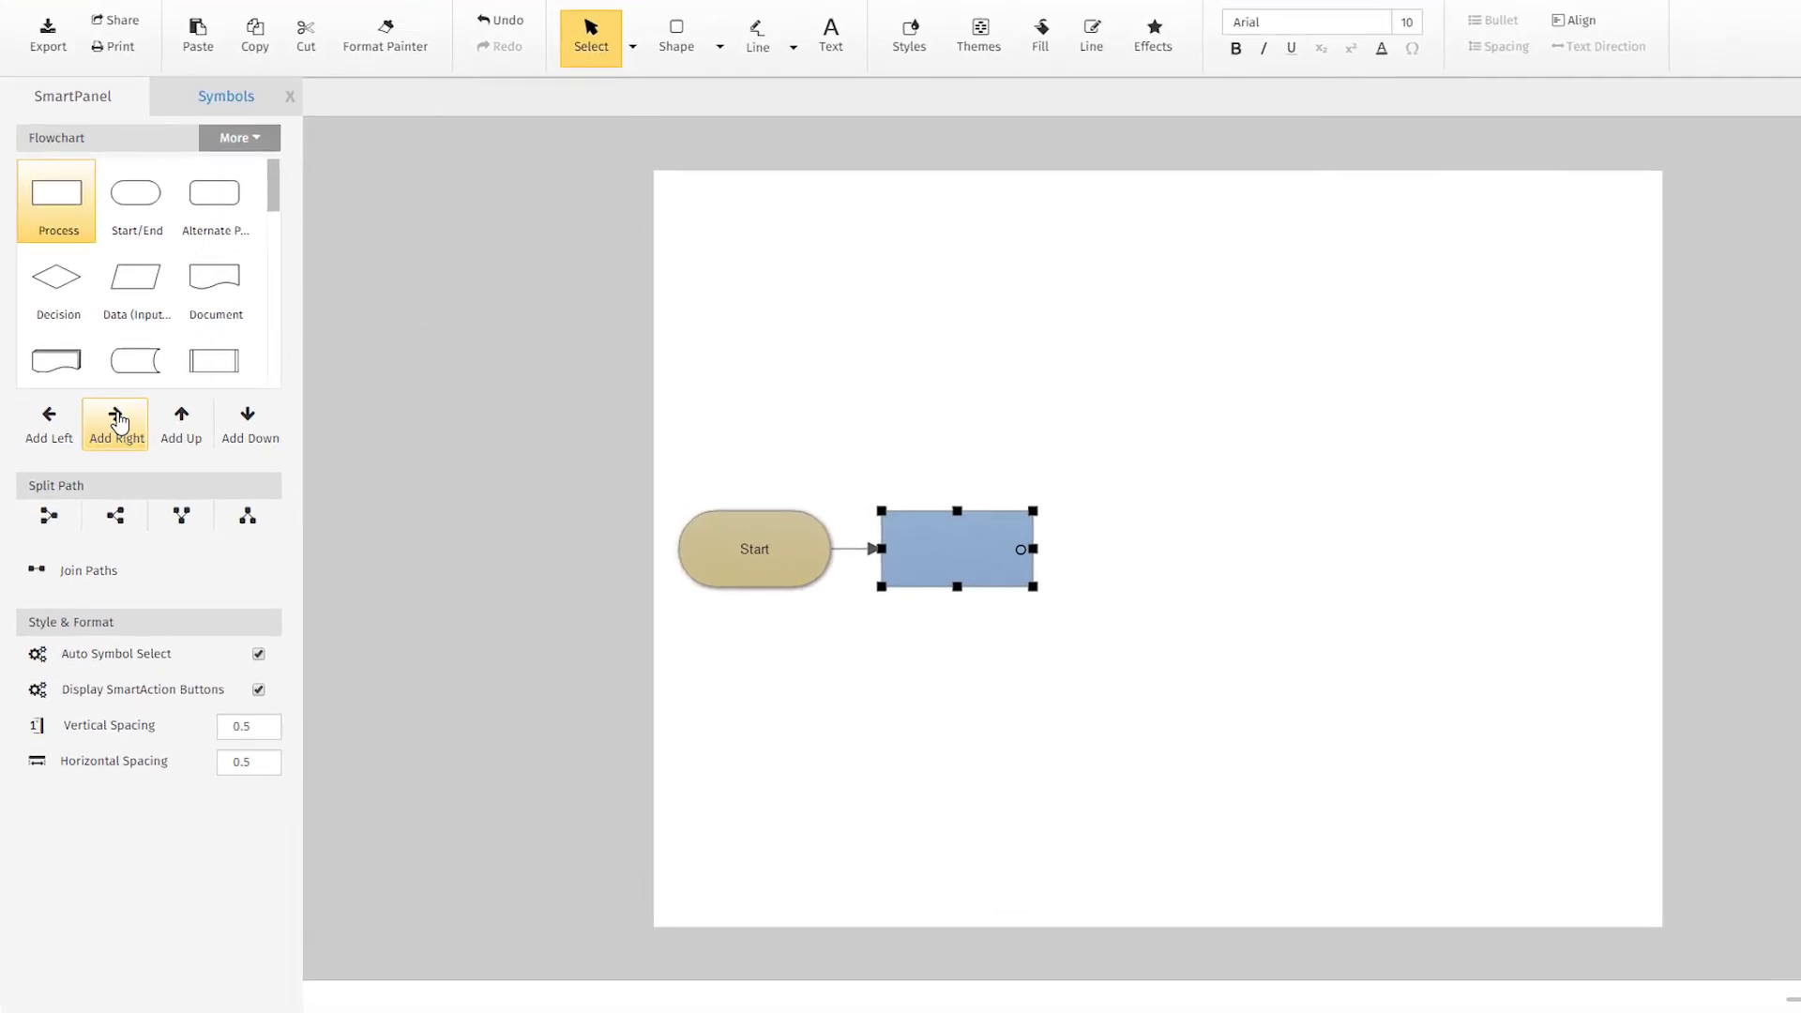
left_click(114, 487)
left_click(116, 521)
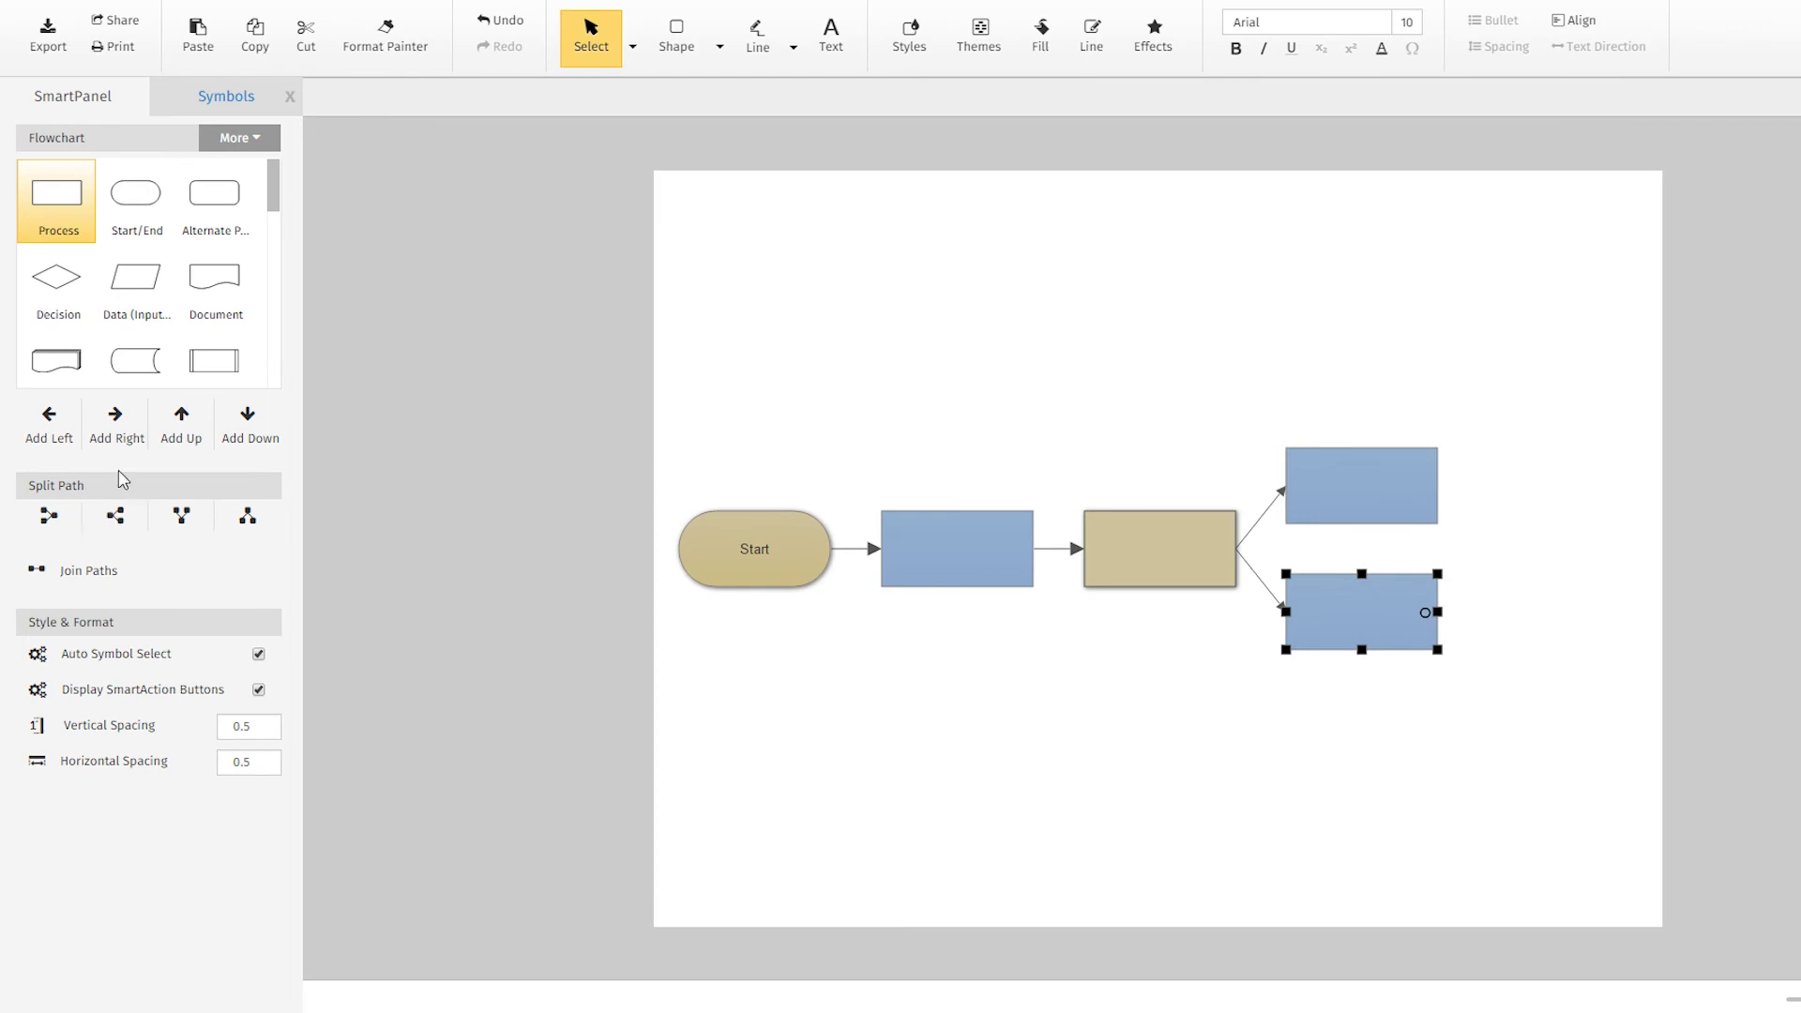
left_click(125, 442)
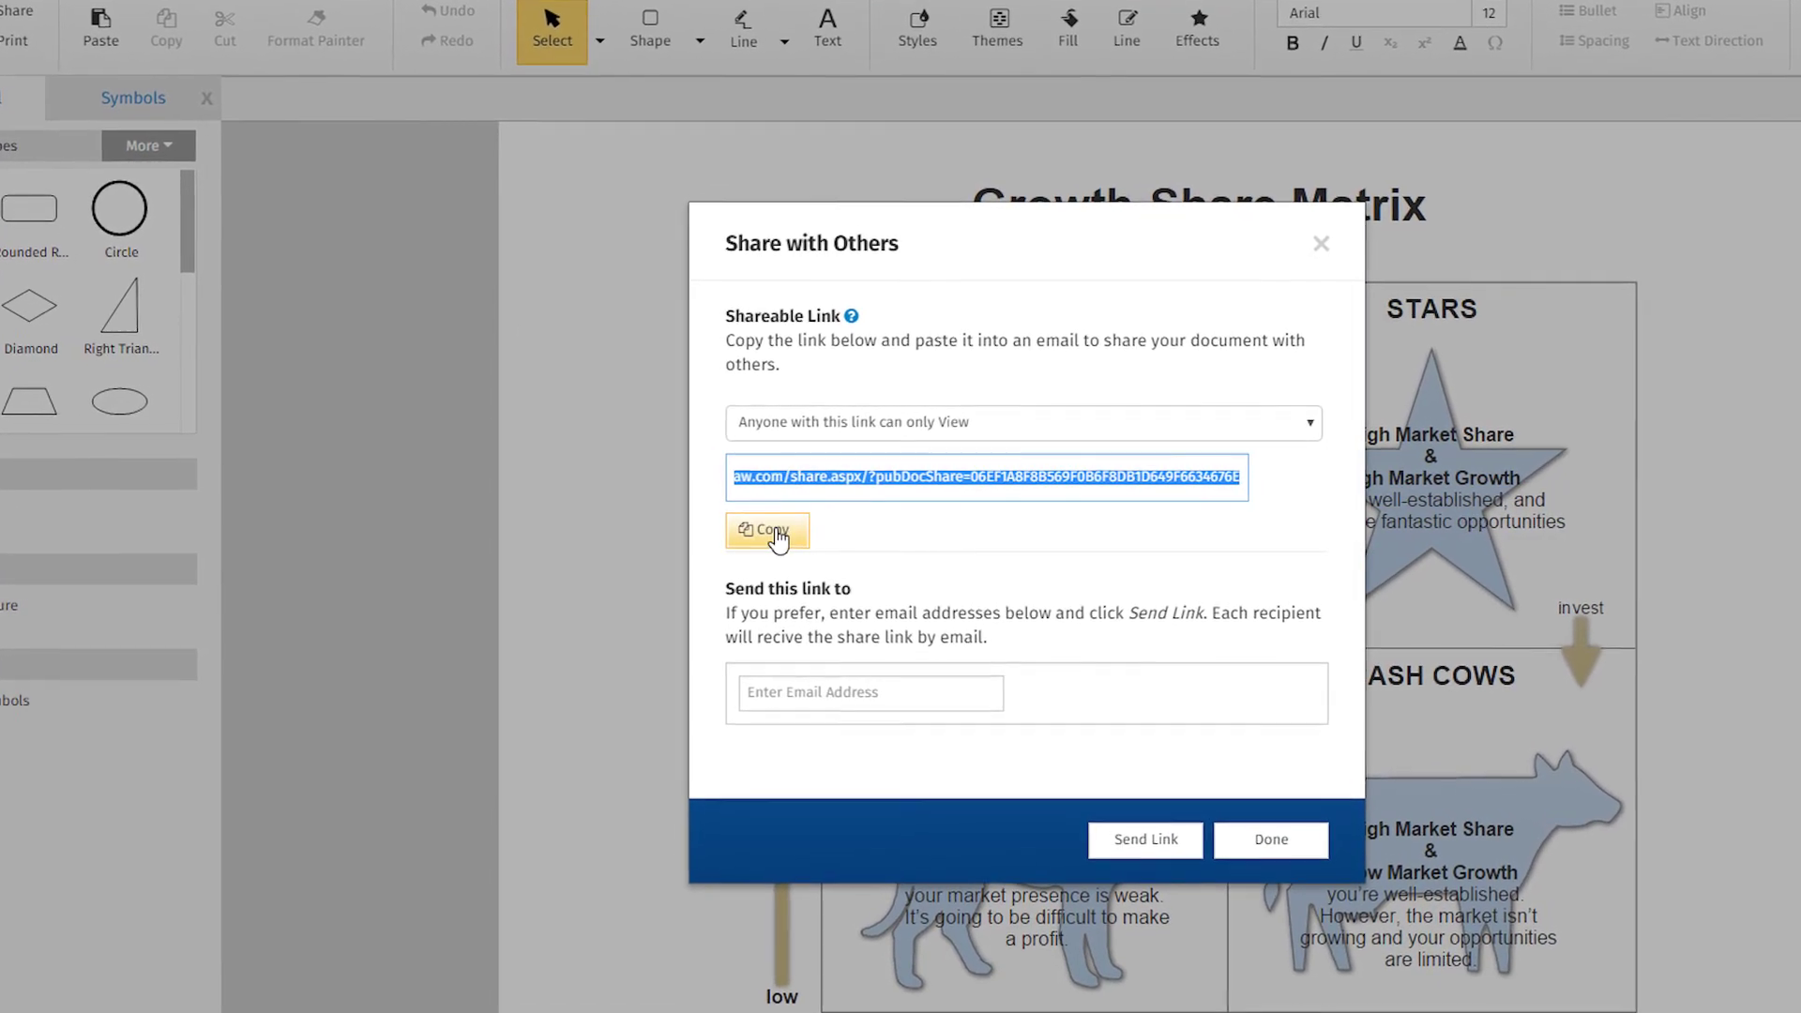
Step: Copy the Growth-Share Matrix's view-only shareable link from the Share with Others dialog
left_click(780, 535)
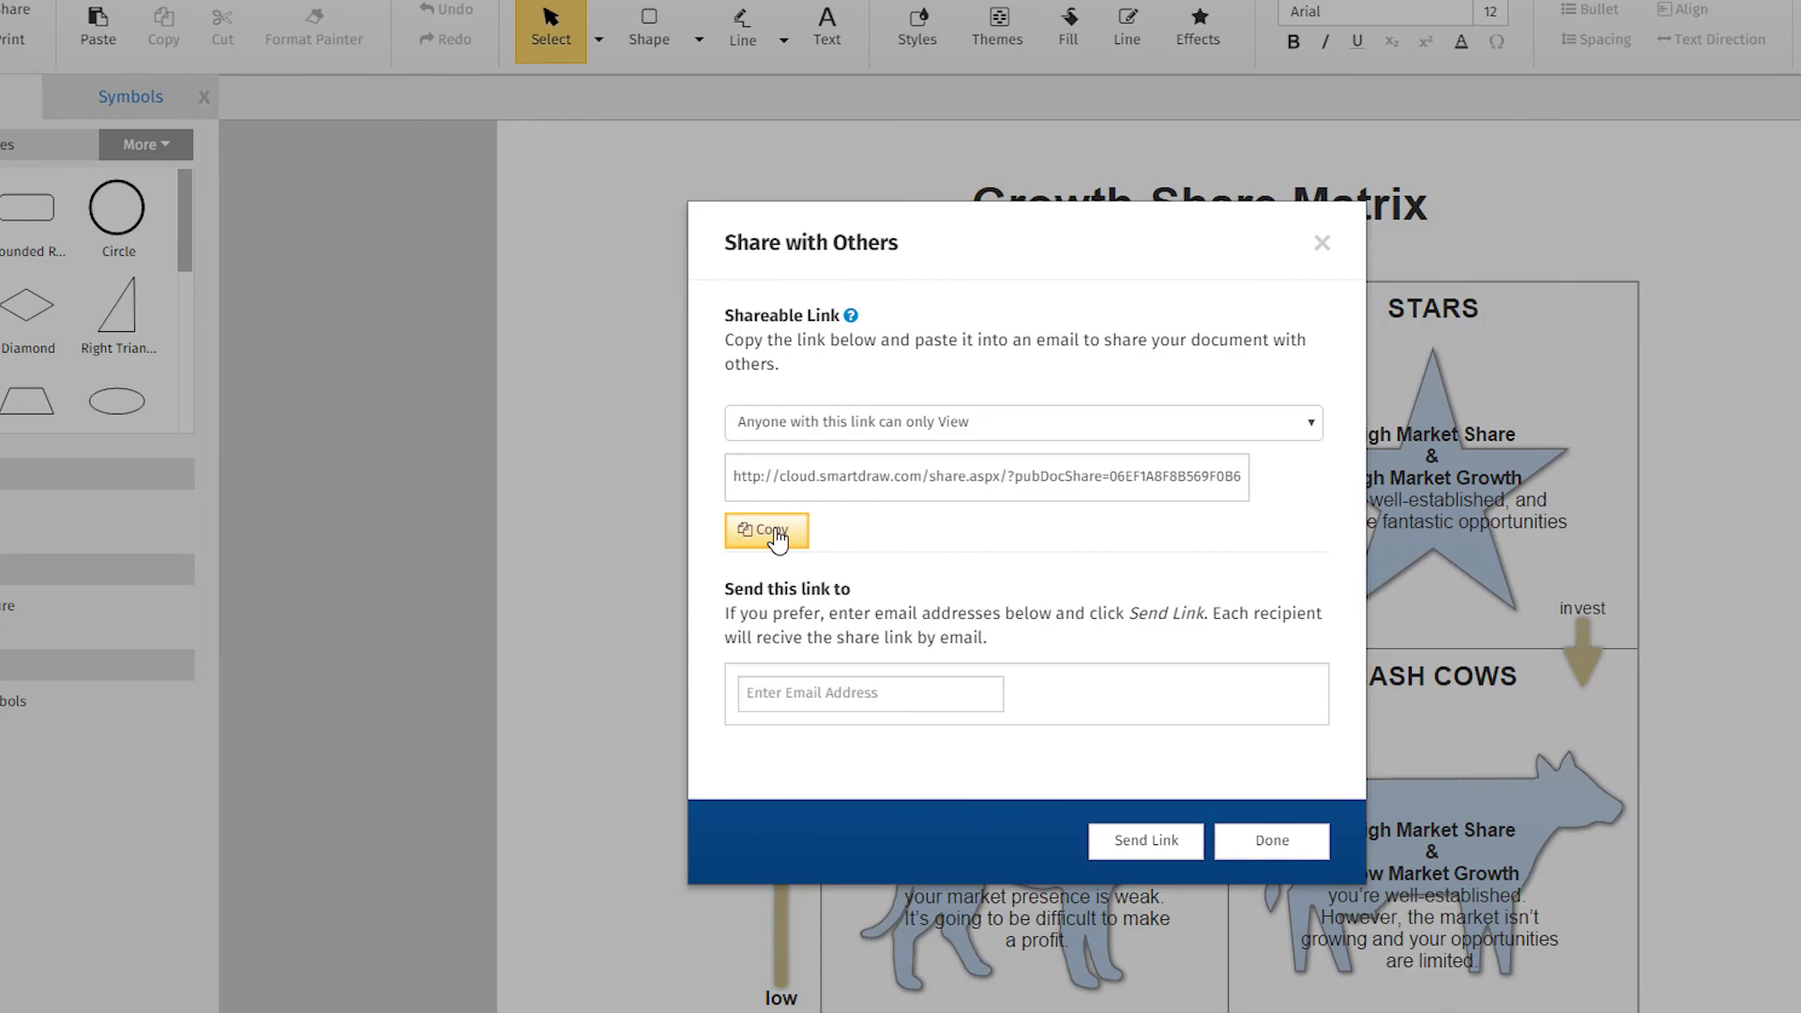